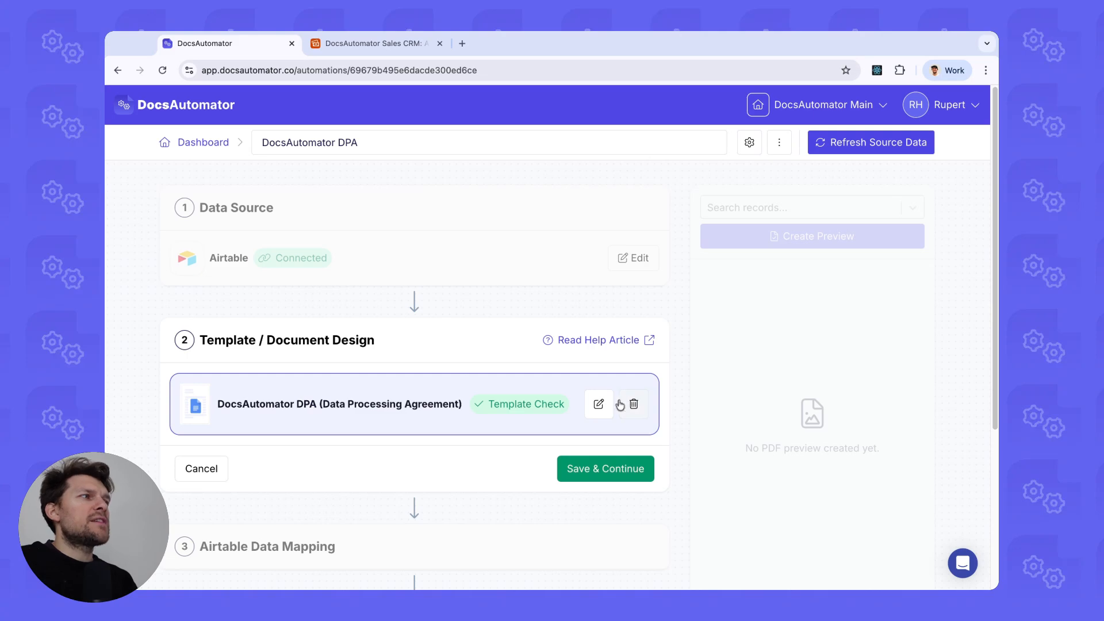
Open the DPA template in the editor, hide the side panel, and scroll to the signature table.
click(598, 404)
click(702, 403)
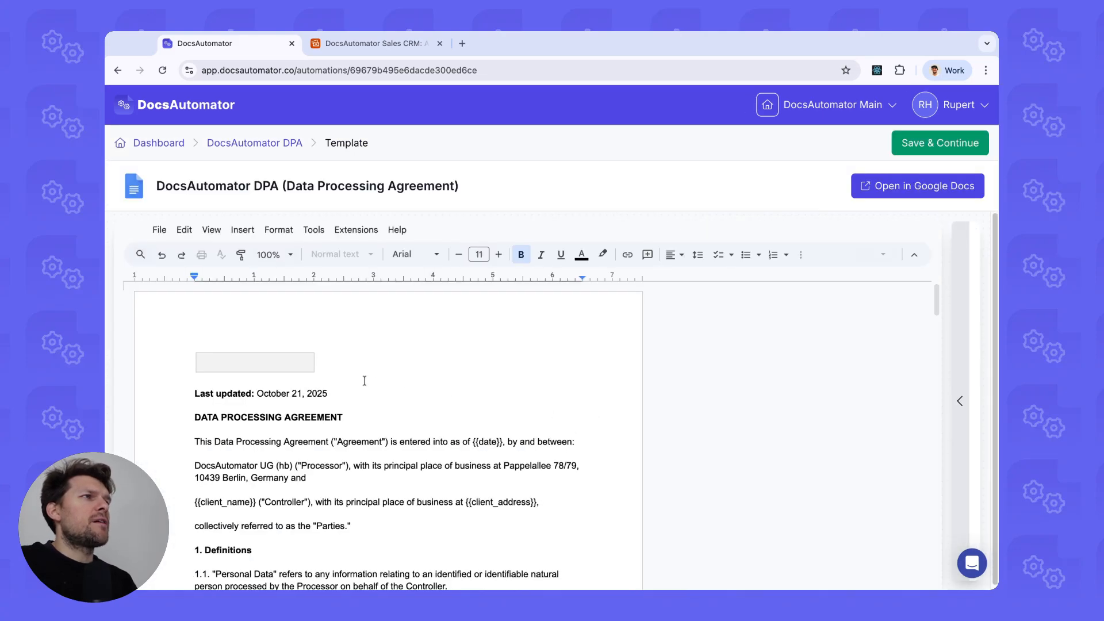
scroll(418, 350, down, 5)
scroll(418, 349, down, 15)
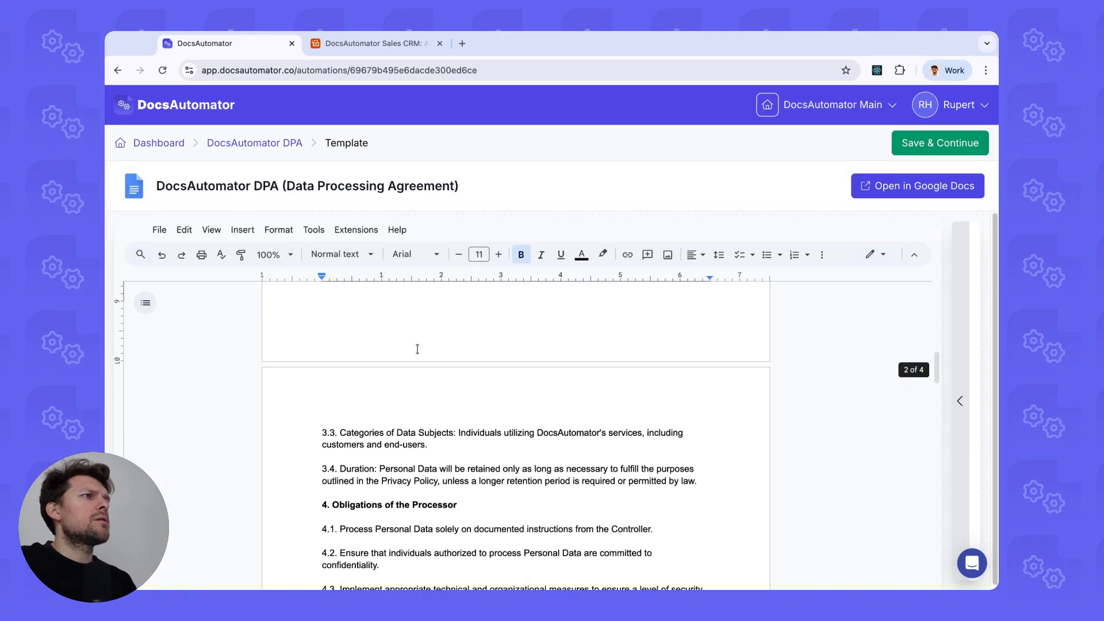
scroll(406, 369, down, 15)
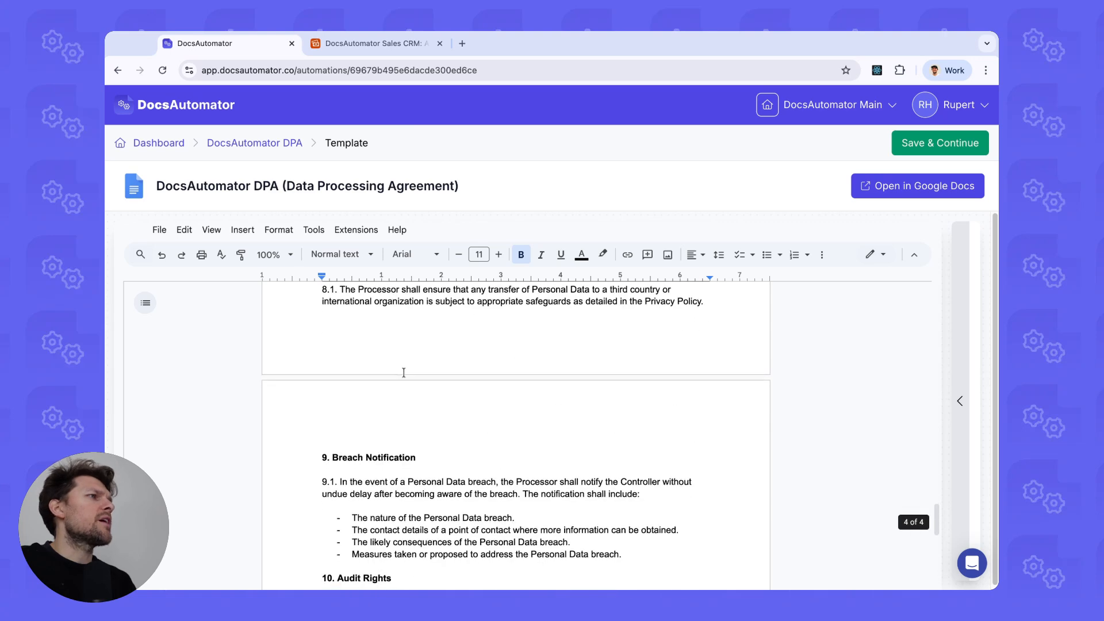
scroll(391, 377, up, 1)
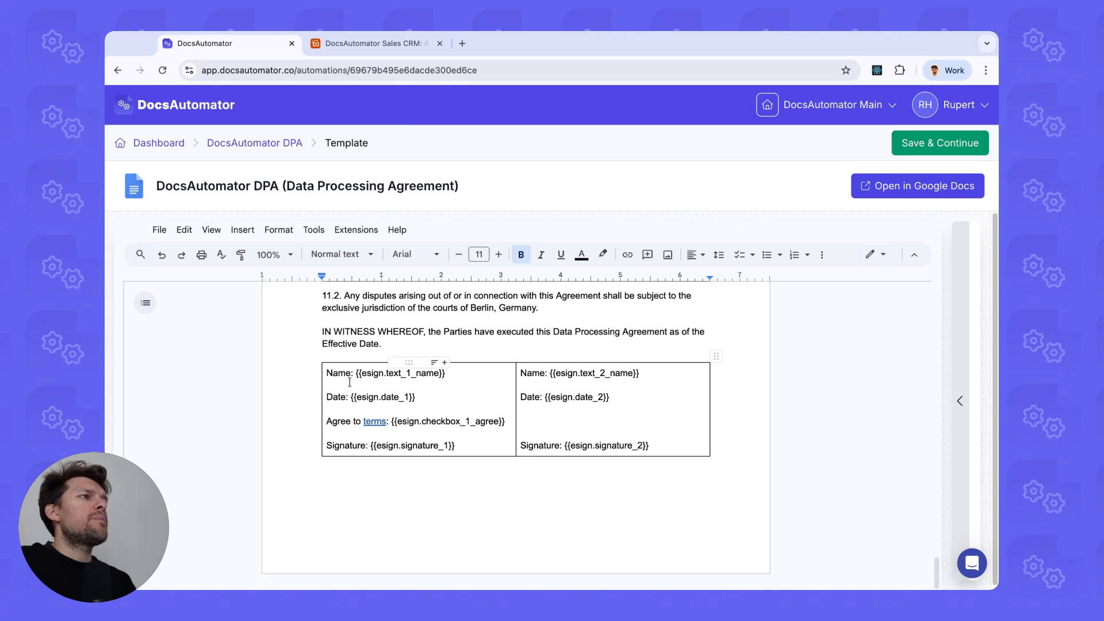
Highlight the signer numbers in the signature_1 and signature_2 esign placeholders.
drag(371, 446, 458, 449)
click(418, 449)
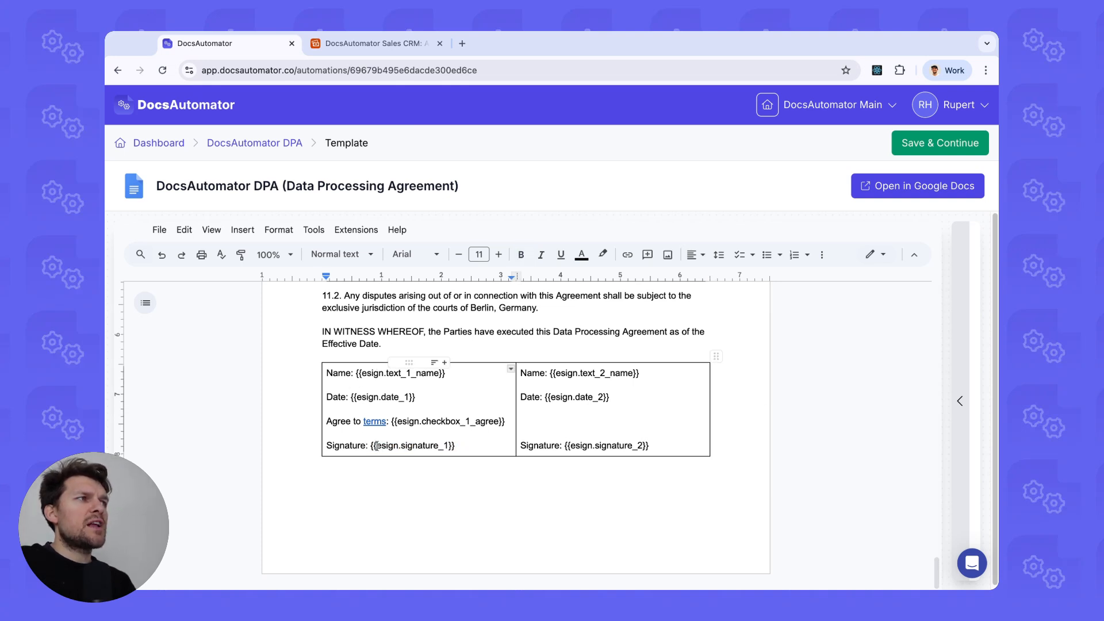
click(445, 446)
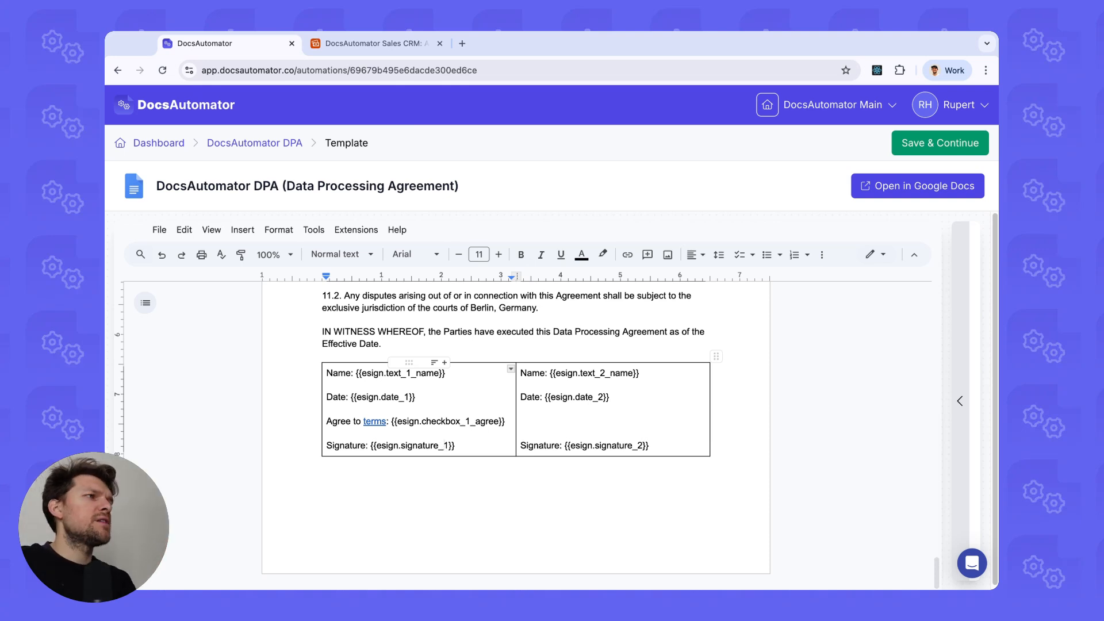
drag(633, 447, 642, 448)
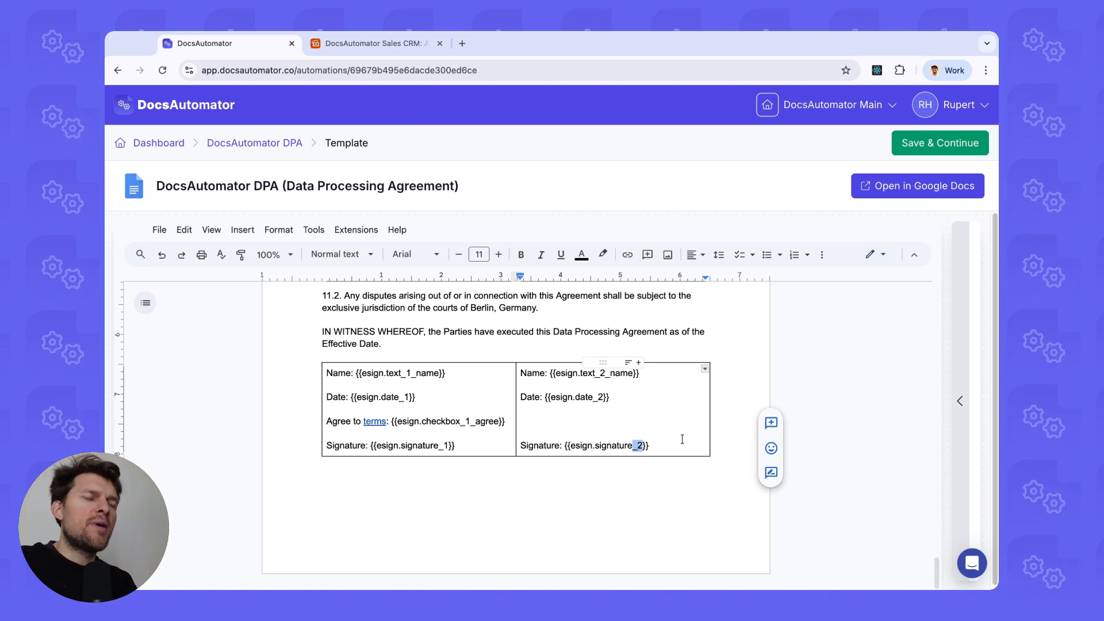
click(628, 446)
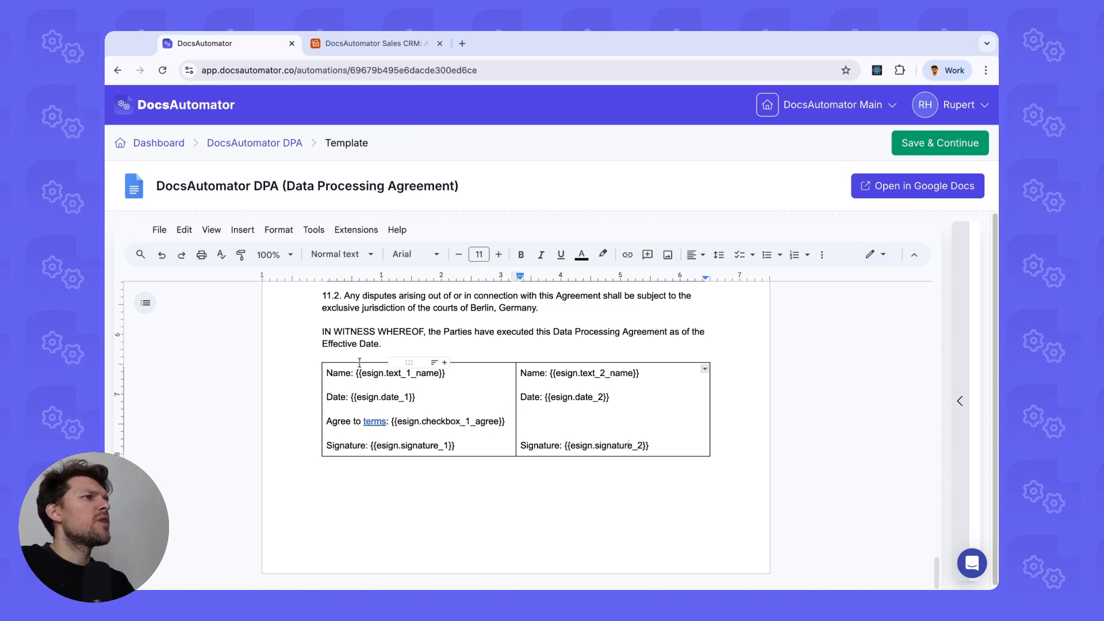
Highlight the signer number and the _name label in the text_1_name placeholder.
double_click(426, 375)
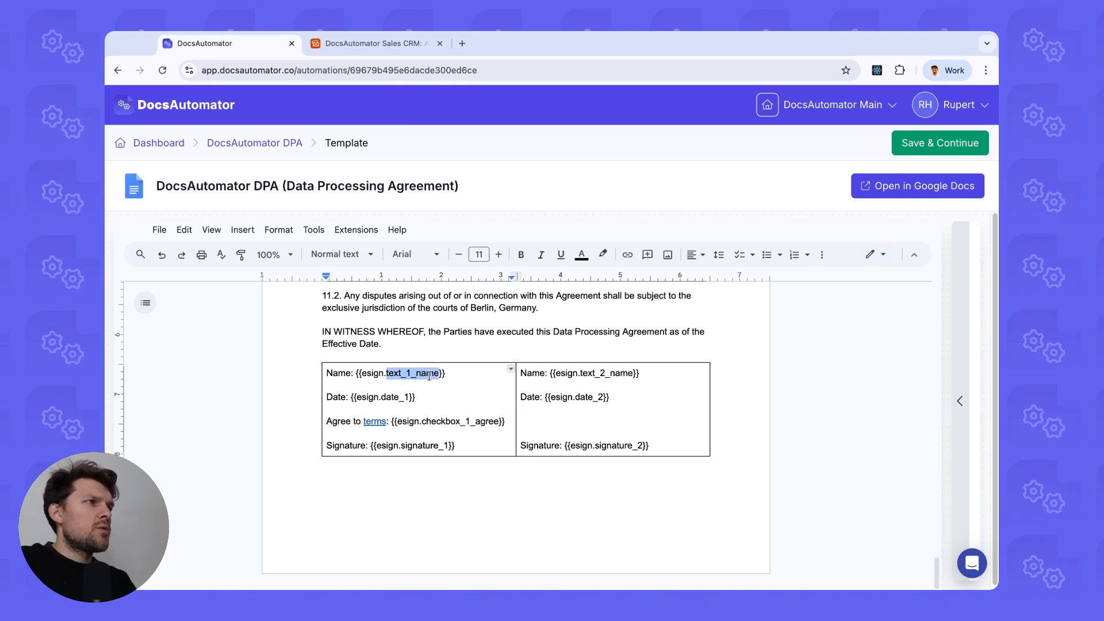
click(405, 384)
drag(385, 374, 410, 374)
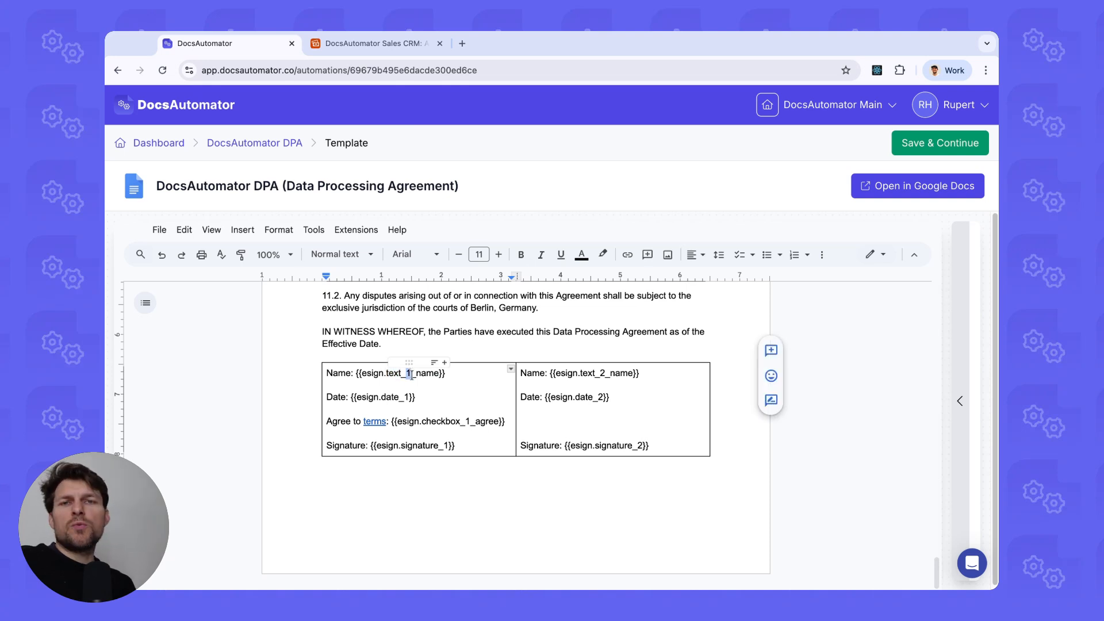
click(412, 374)
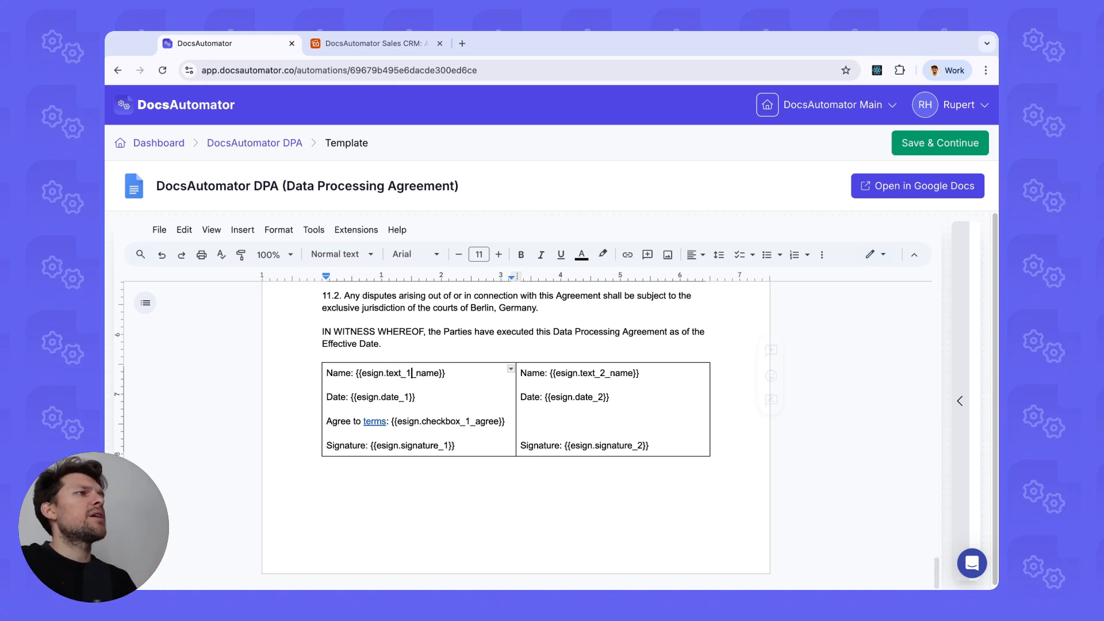
drag(412, 374, 437, 374)
click(438, 374)
click(421, 374)
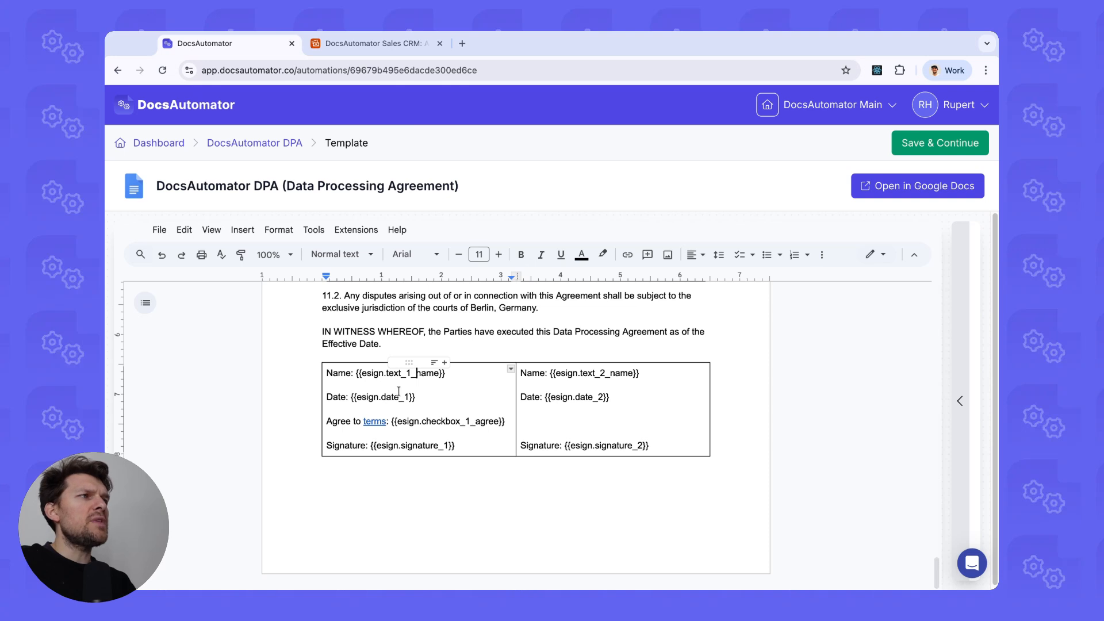
Indicate the date placeholders for both signers, then open the Instructions panel beside the template.
click(594, 397)
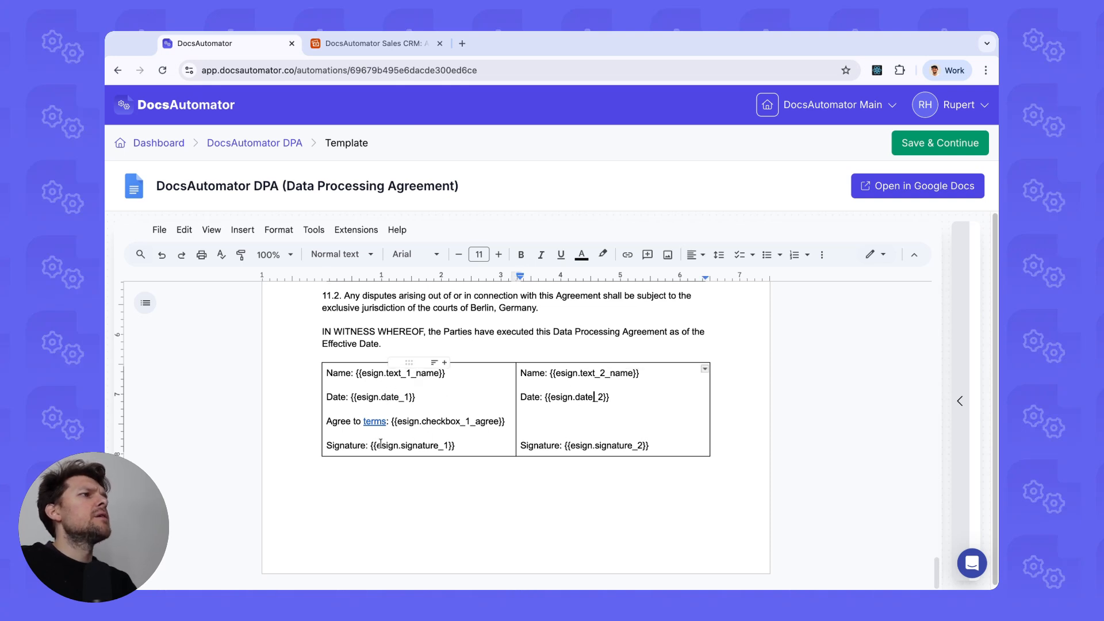
click(456, 420)
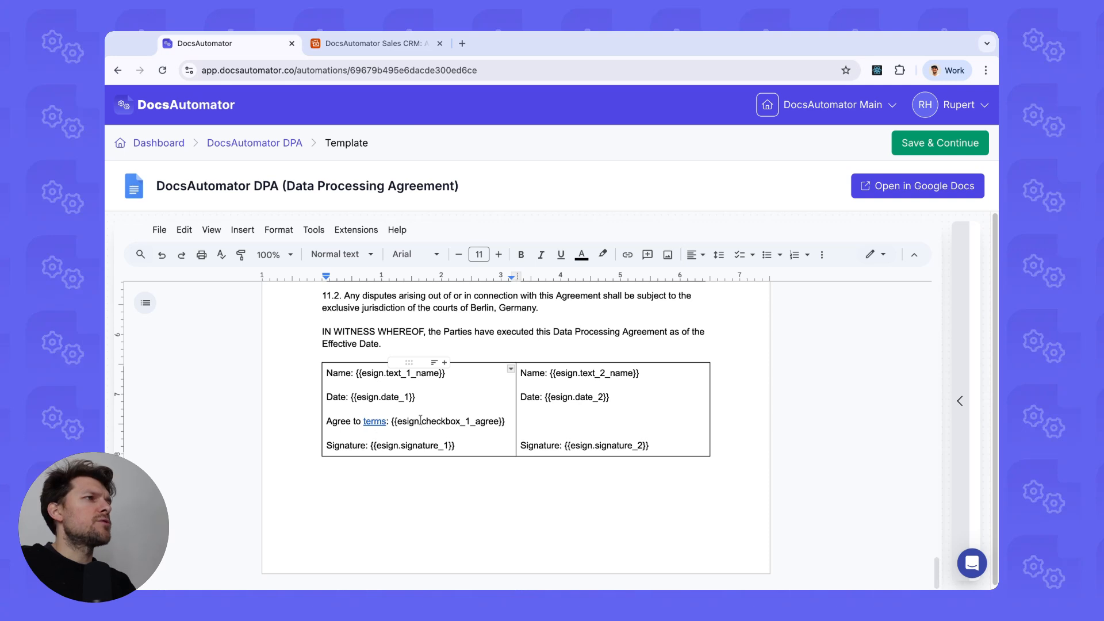
click(965, 365)
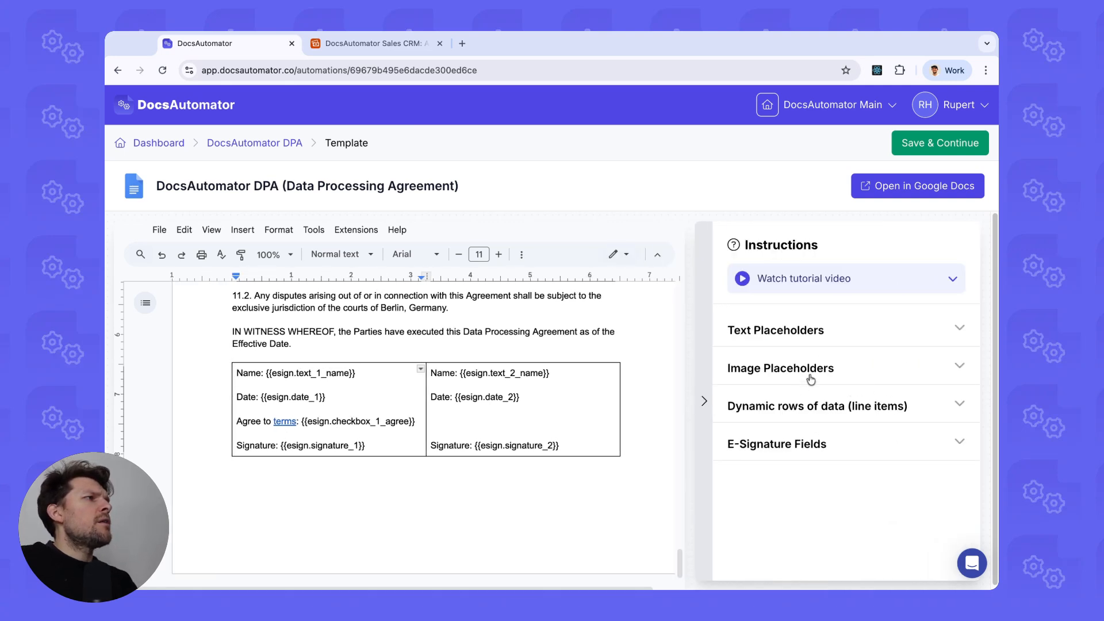
Review the E-Signature Fields tags, then save and leave the template editor.
click(790, 444)
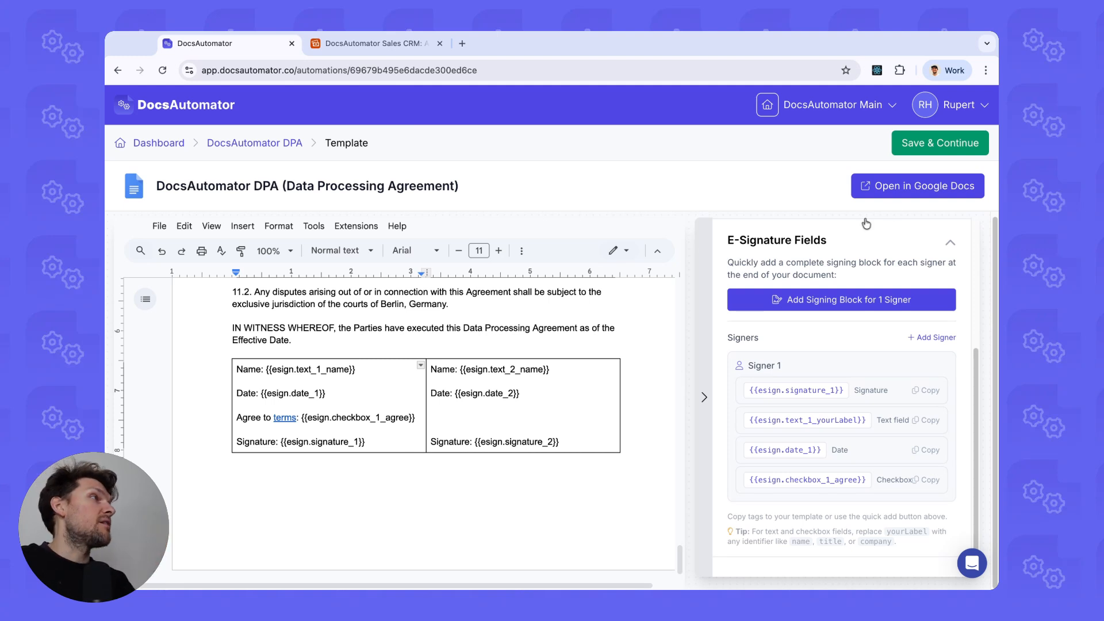
click(942, 151)
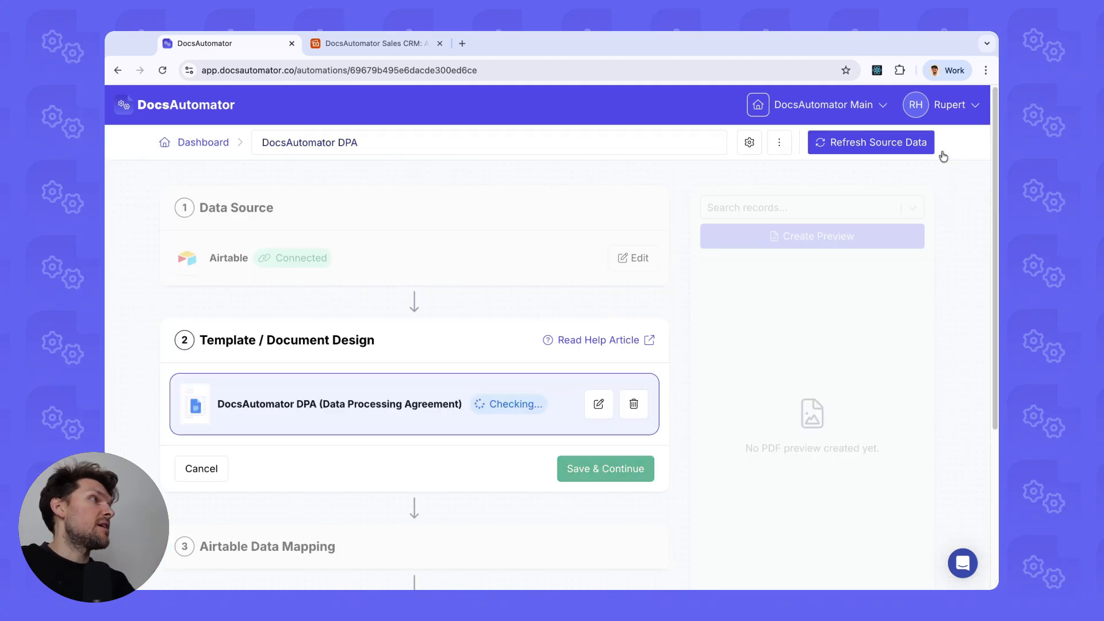
Save the template step and reopen the Airtable Data Mapping for editing.
click(593, 479)
scroll(531, 461, down, 3)
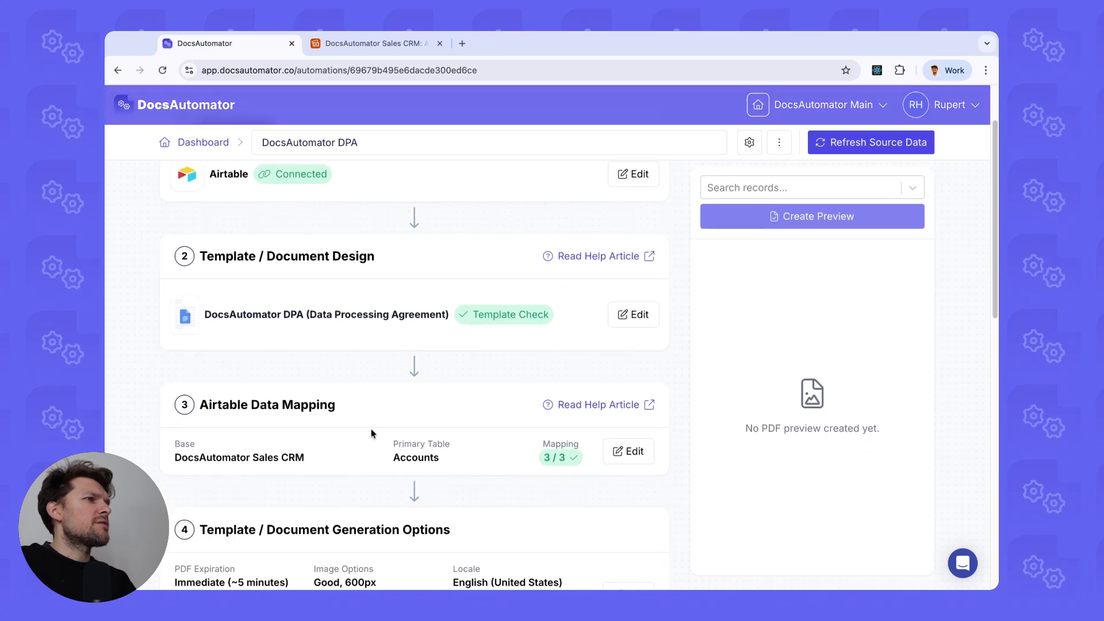
click(631, 429)
scroll(423, 404, down, 3)
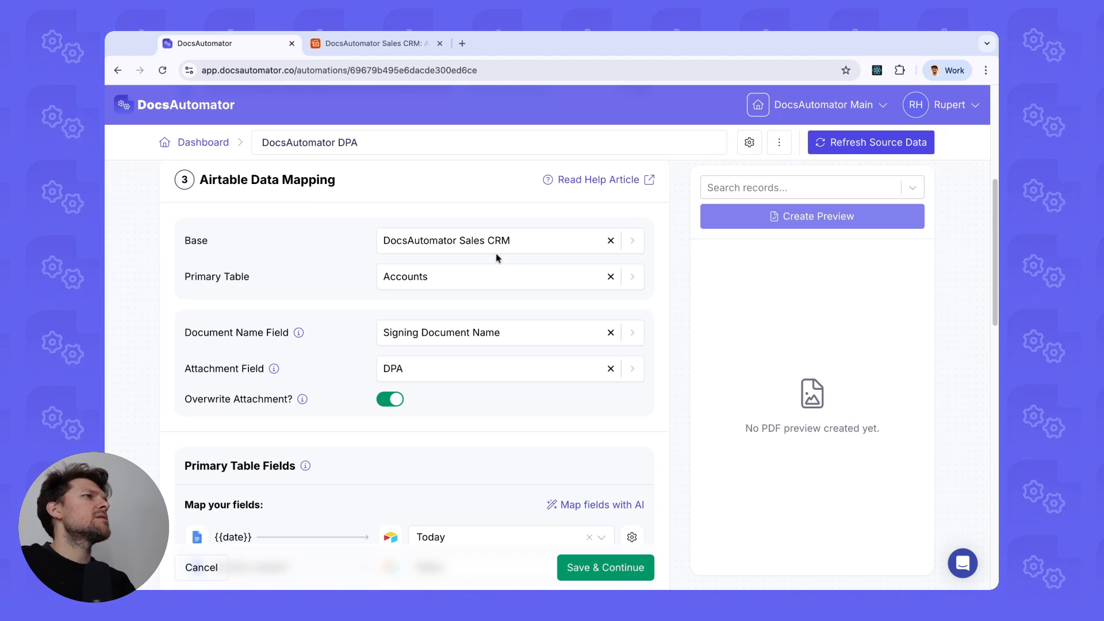
Compare the mapped date, client_name and client_address fields against the Airtable Accounts table.
click(402, 41)
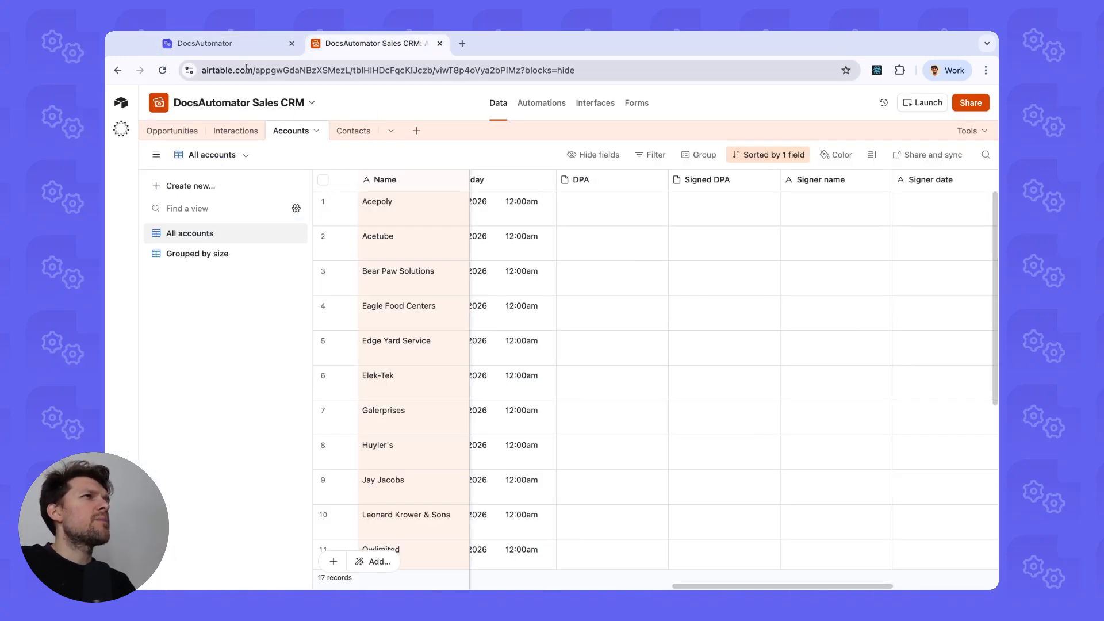
click(238, 45)
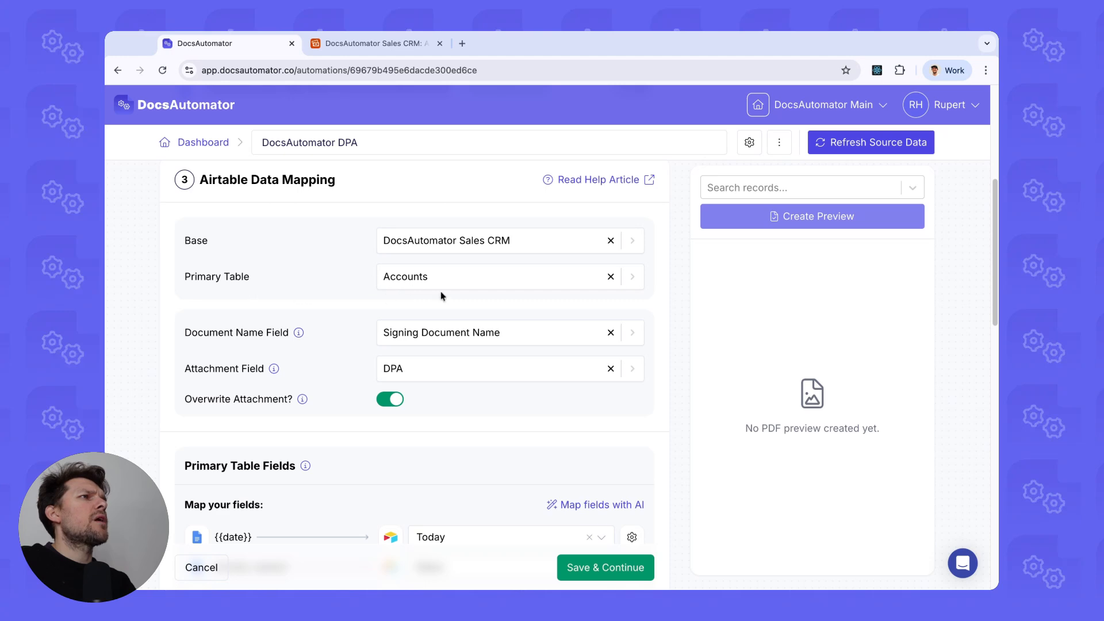
click(364, 50)
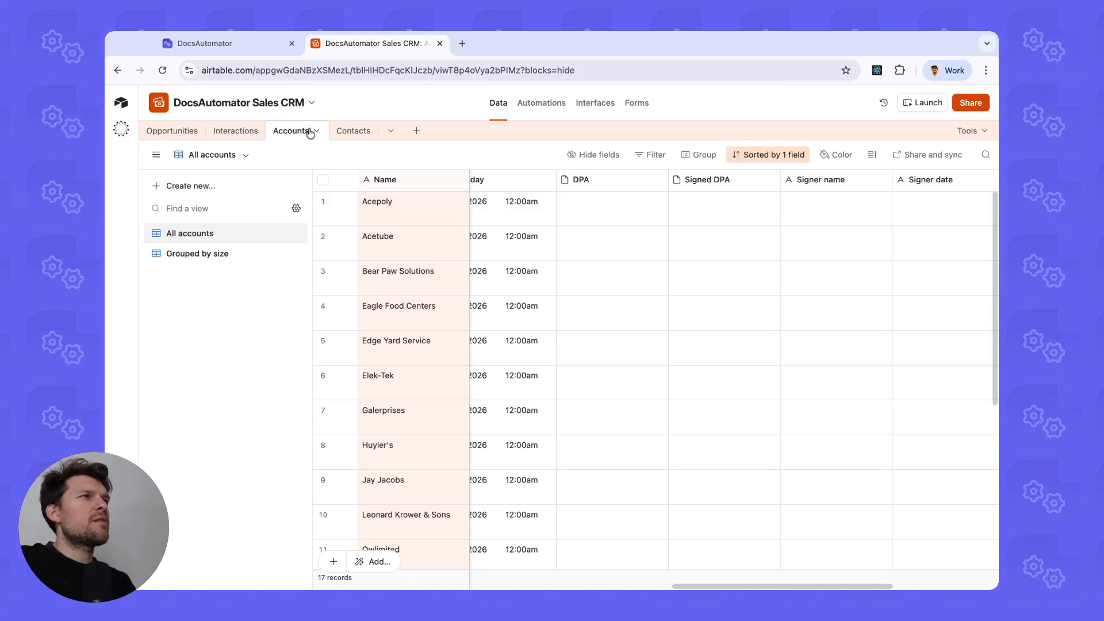
click(240, 47)
scroll(382, 285, down, 2)
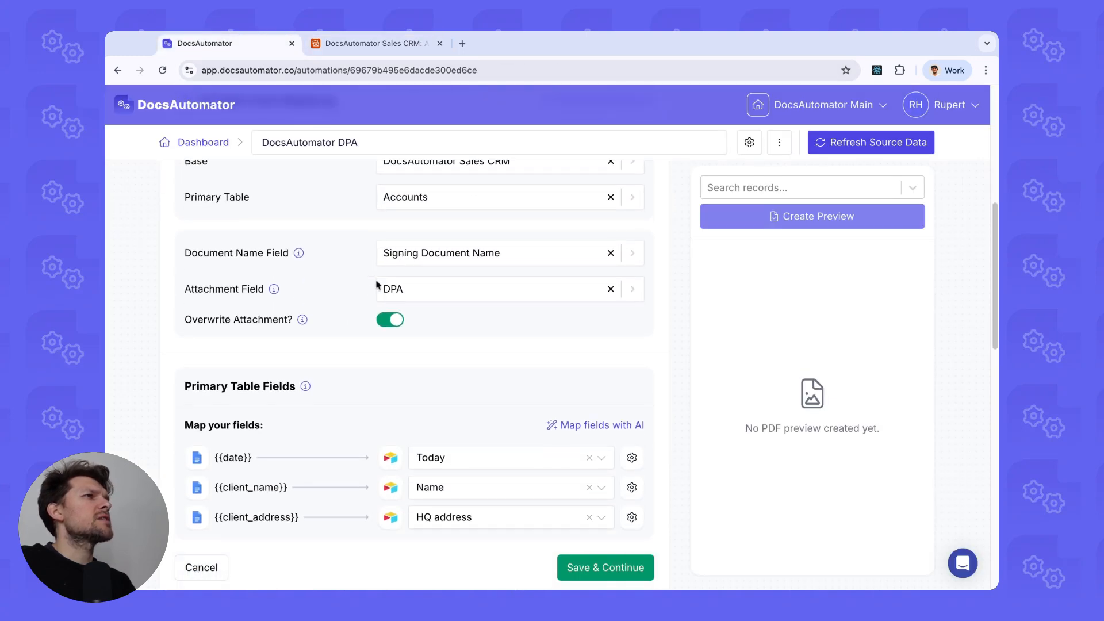
scroll(435, 256, down, 1)
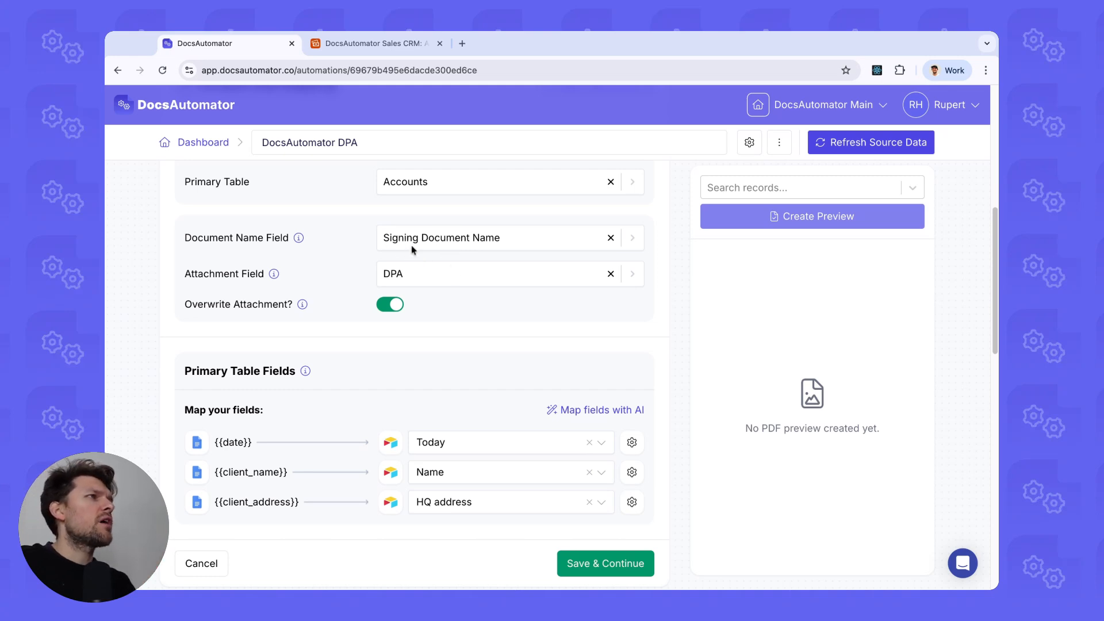
Check Acepoly's Signing Document name plus the DPA and signer columns against the mapping.
click(376, 46)
scroll(670, 229, left, 4)
scroll(668, 229, left, 2)
click(669, 222)
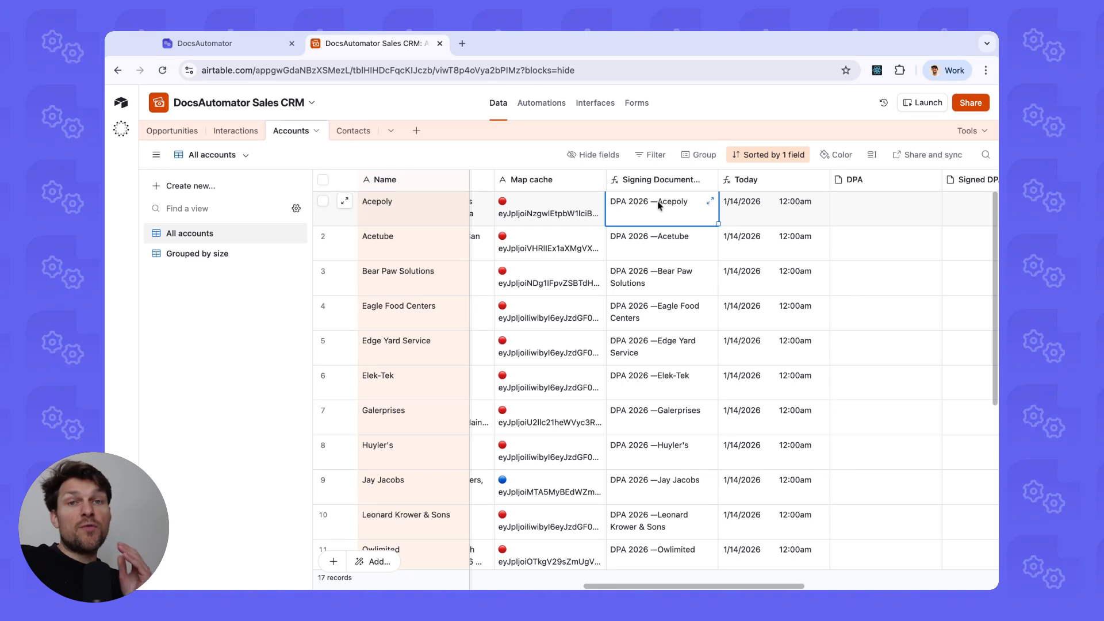
click(270, 48)
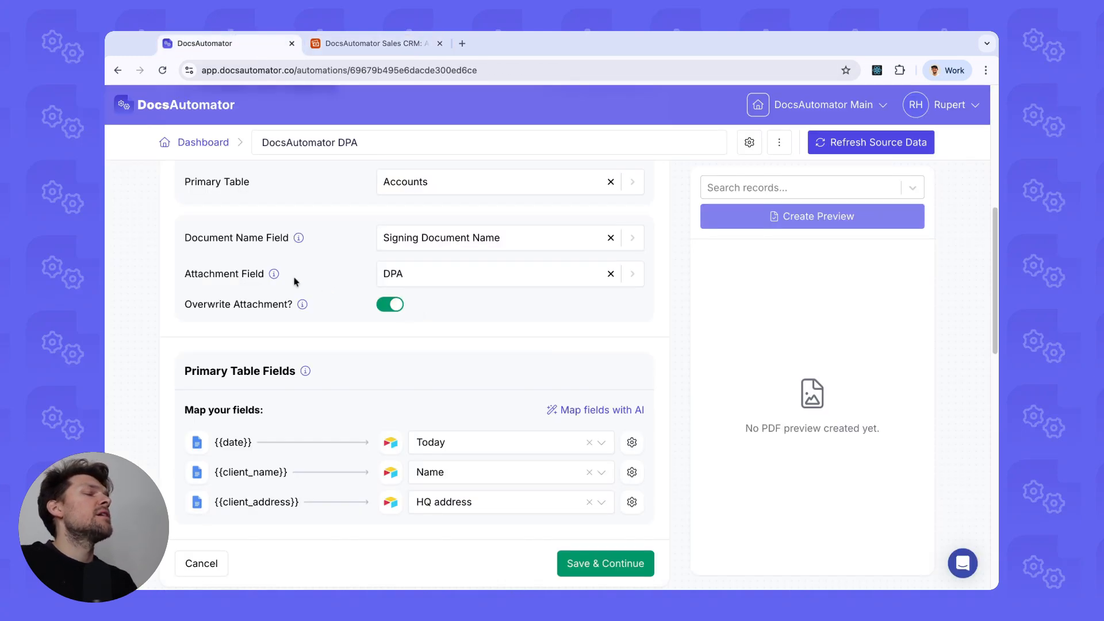
scroll(411, 276, down, 2)
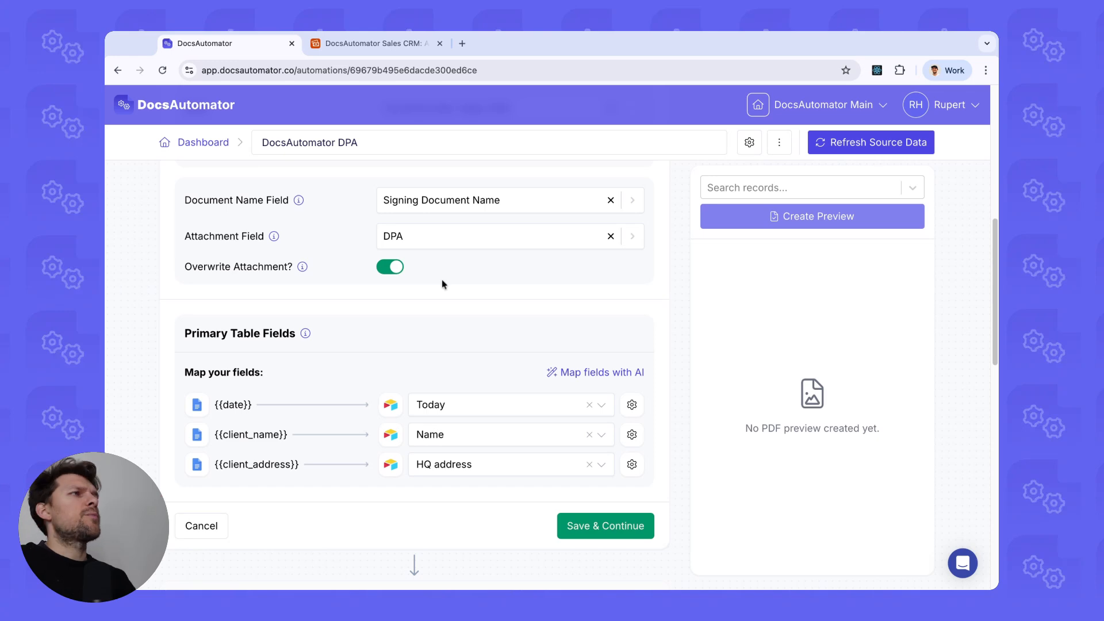
click(352, 48)
scroll(601, 222, right, 6)
scroll(636, 204, left, 2)
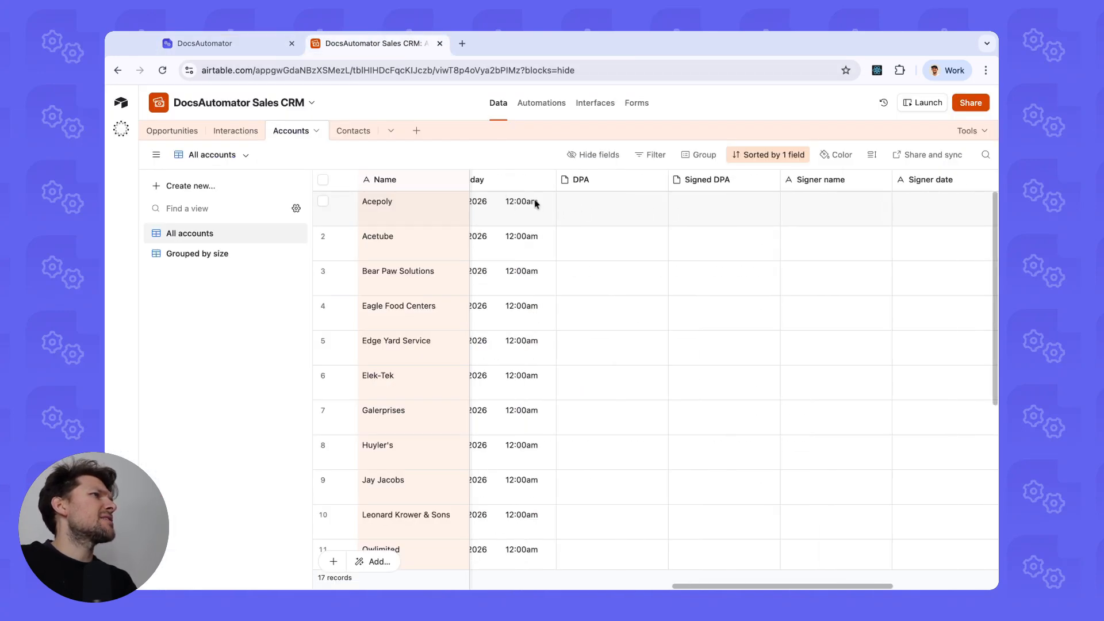
key(ctrl+shift+Tab)
scroll(423, 298, down, 1)
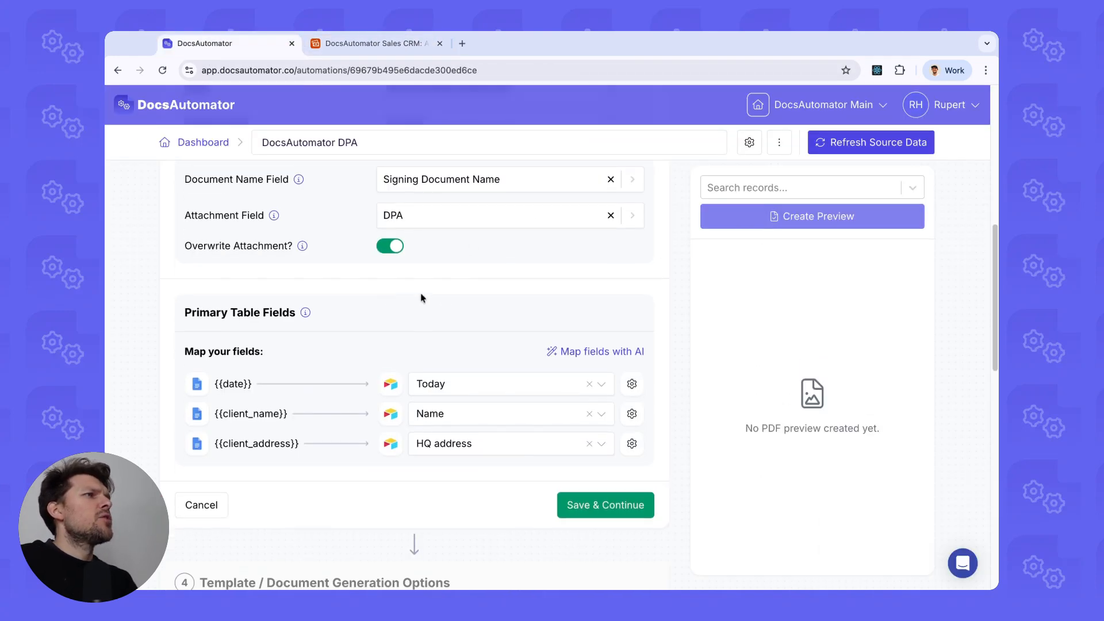
scroll(422, 298, down, 3)
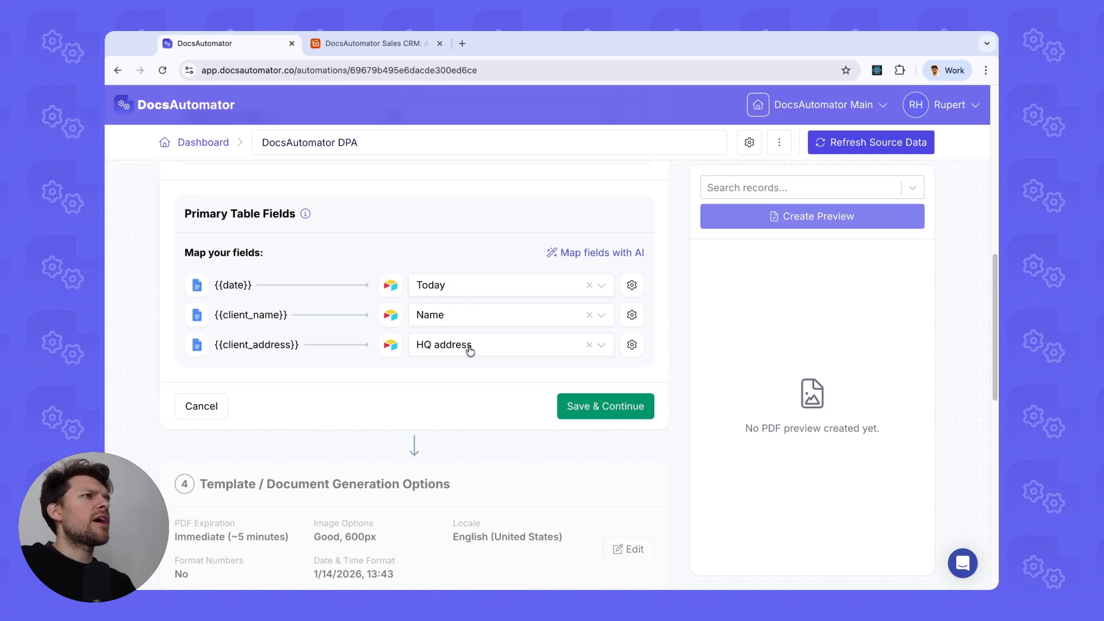
Save the Airtable data mapping.
click(559, 406)
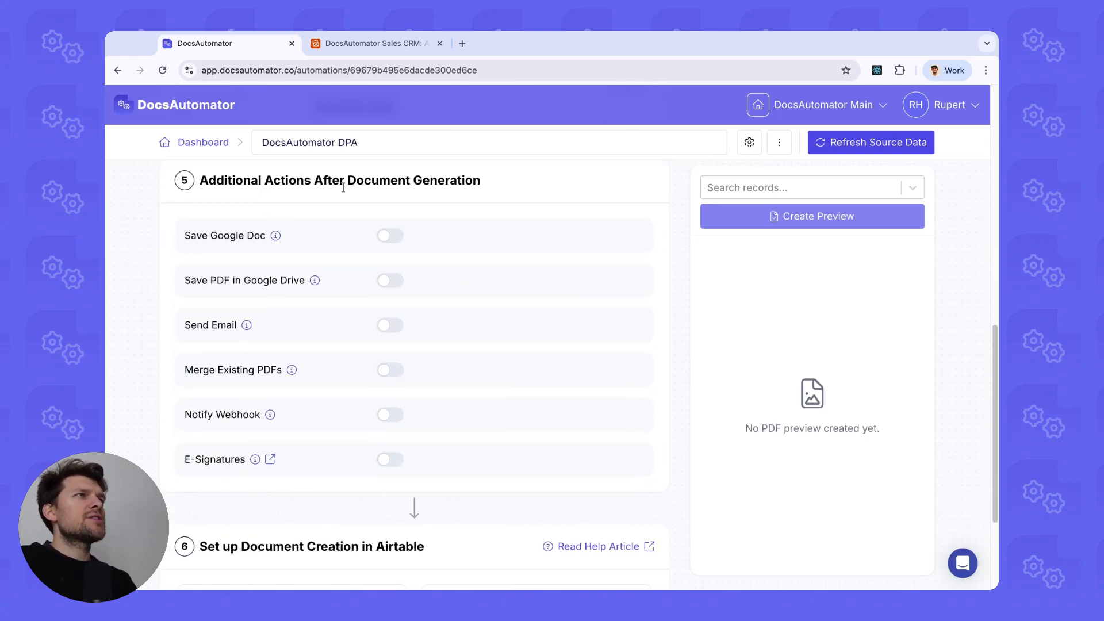
scroll(282, 394, down, 2)
drag(177, 359, 329, 384)
click(323, 384)
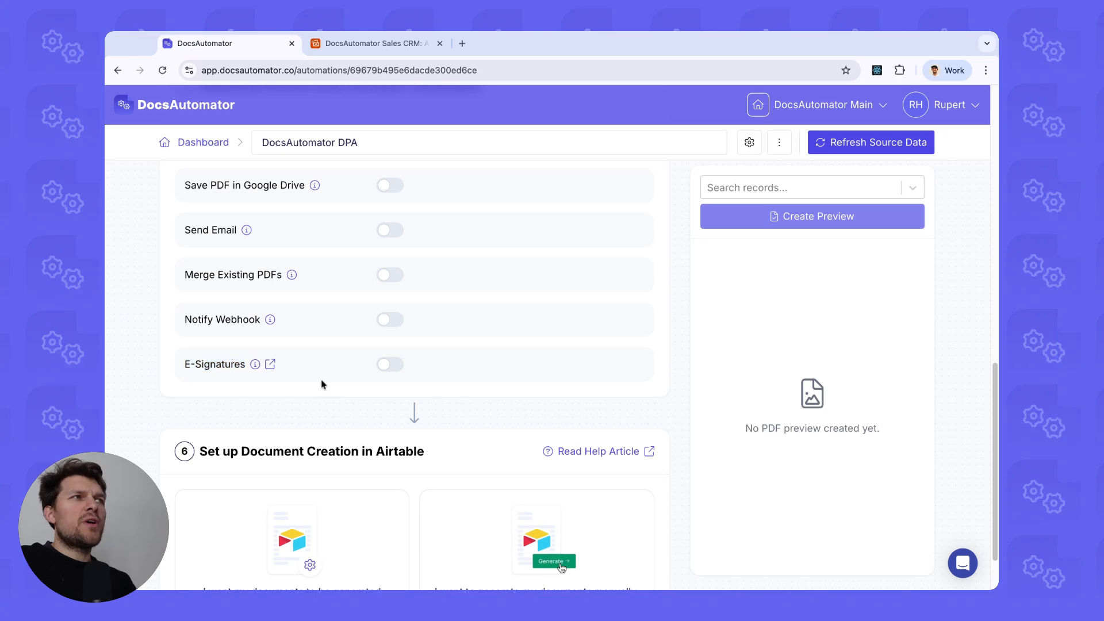
Enable E-Signatures, revealing Send via Email delivery and two detected signers.
click(391, 367)
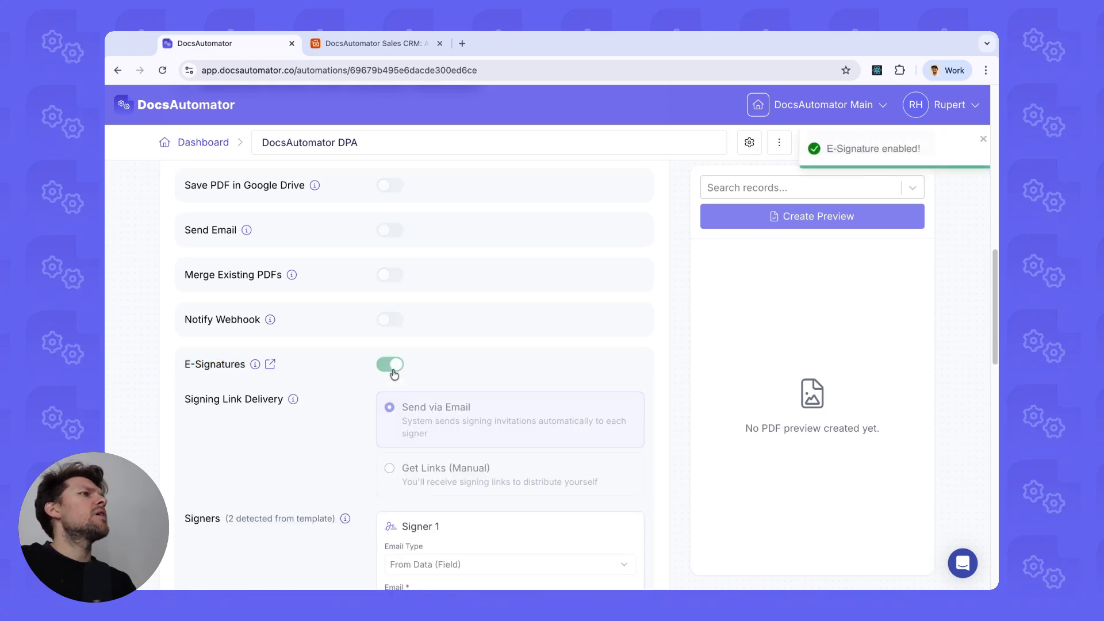
scroll(385, 334, down, 2)
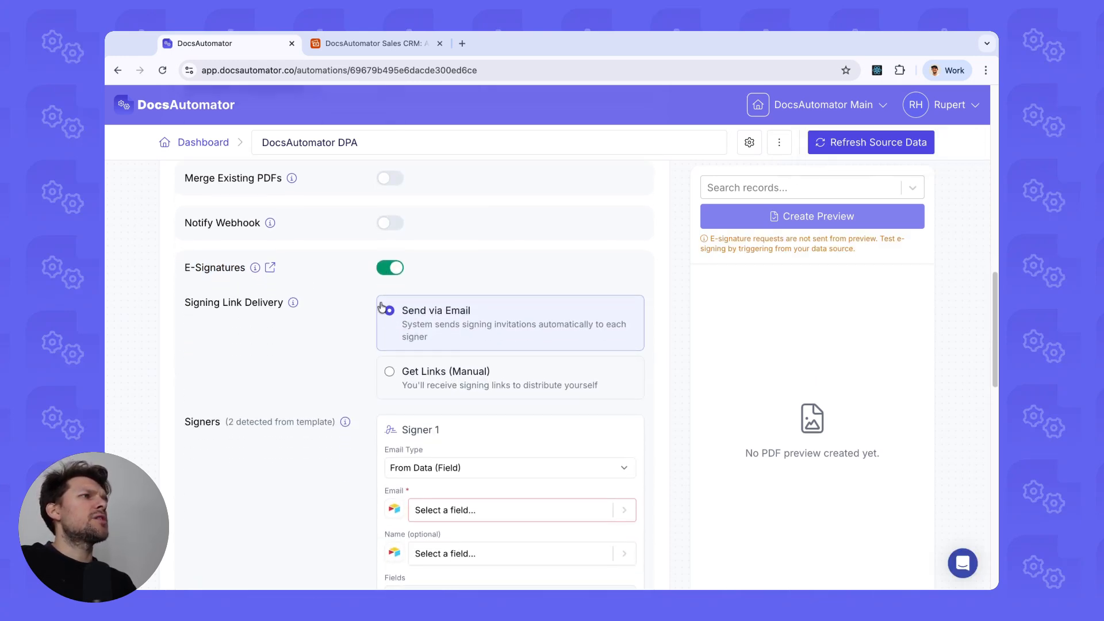
scroll(381, 306, down, 1)
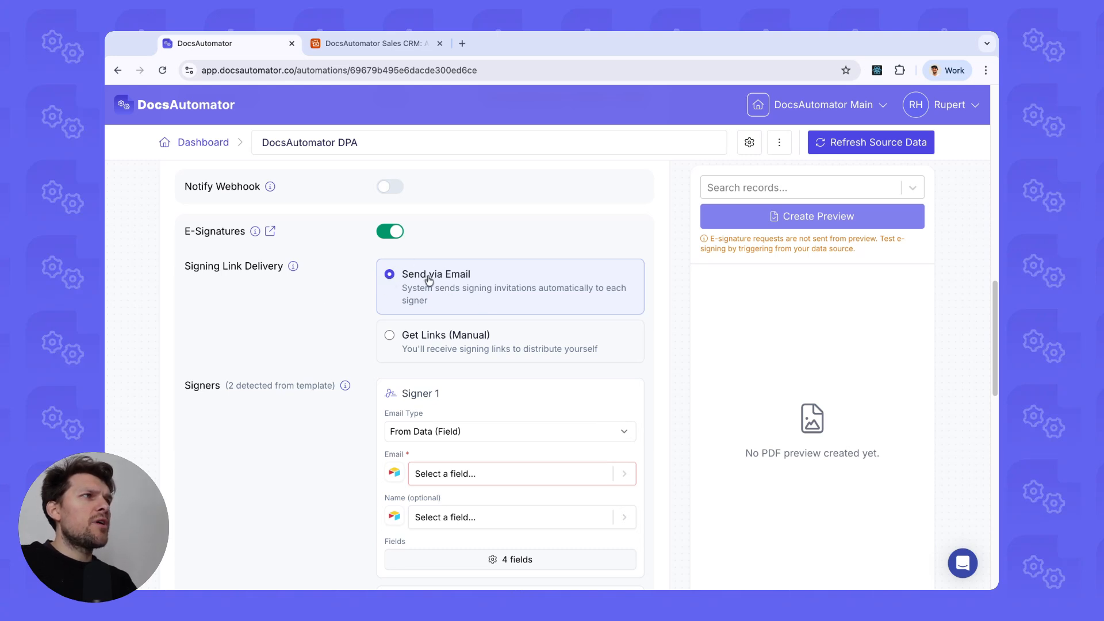
scroll(428, 277, down, 2)
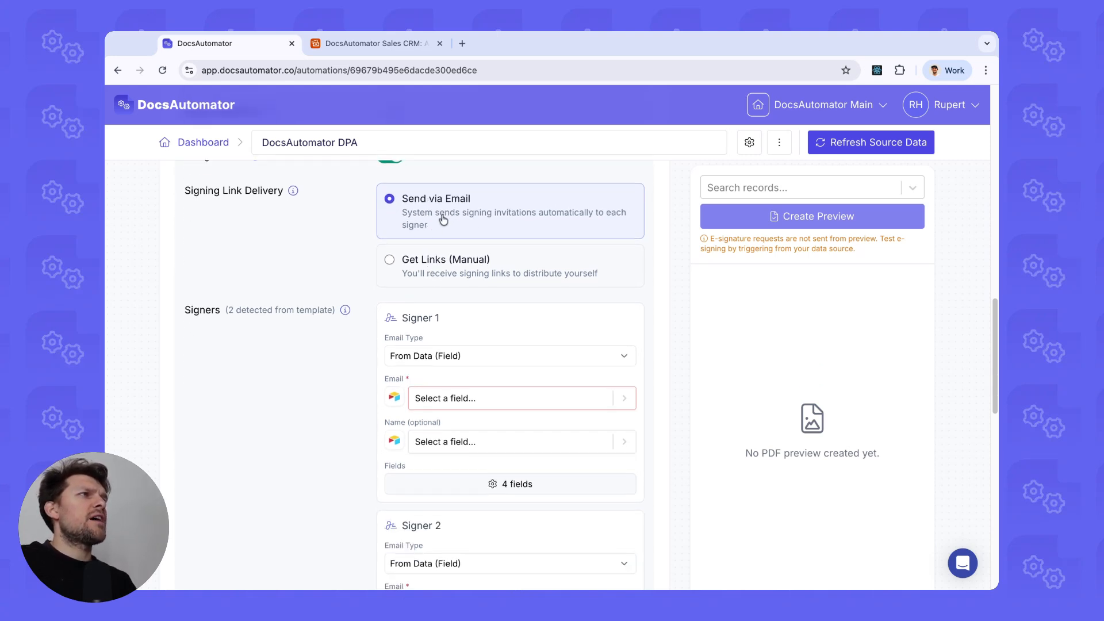
scroll(442, 221, down, 3)
scroll(259, 203, down, 1)
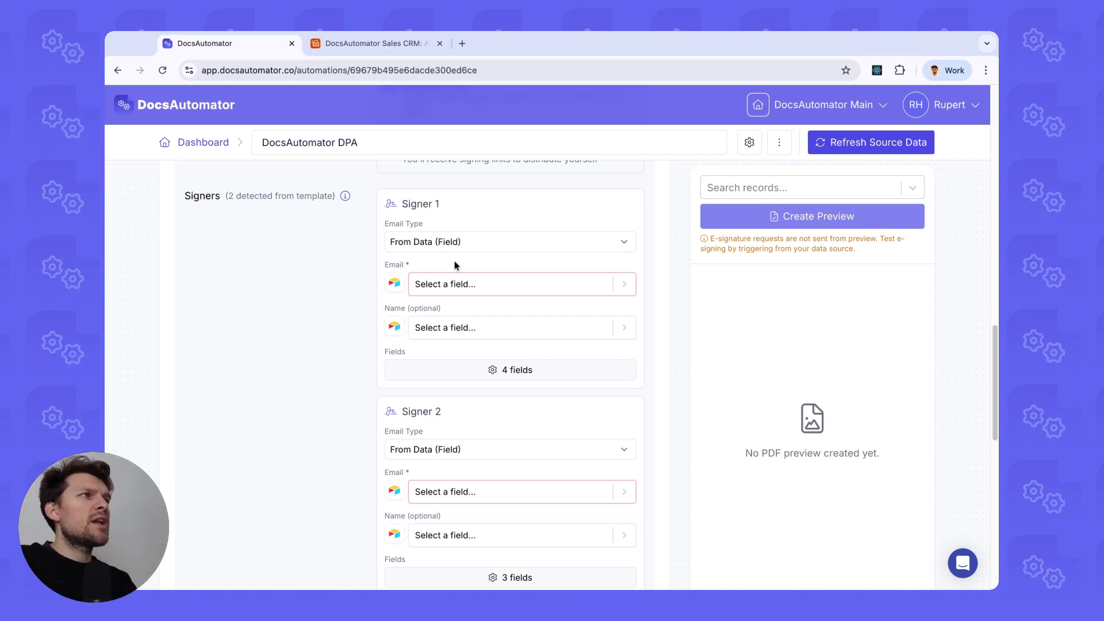
scroll(443, 259, down, 1)
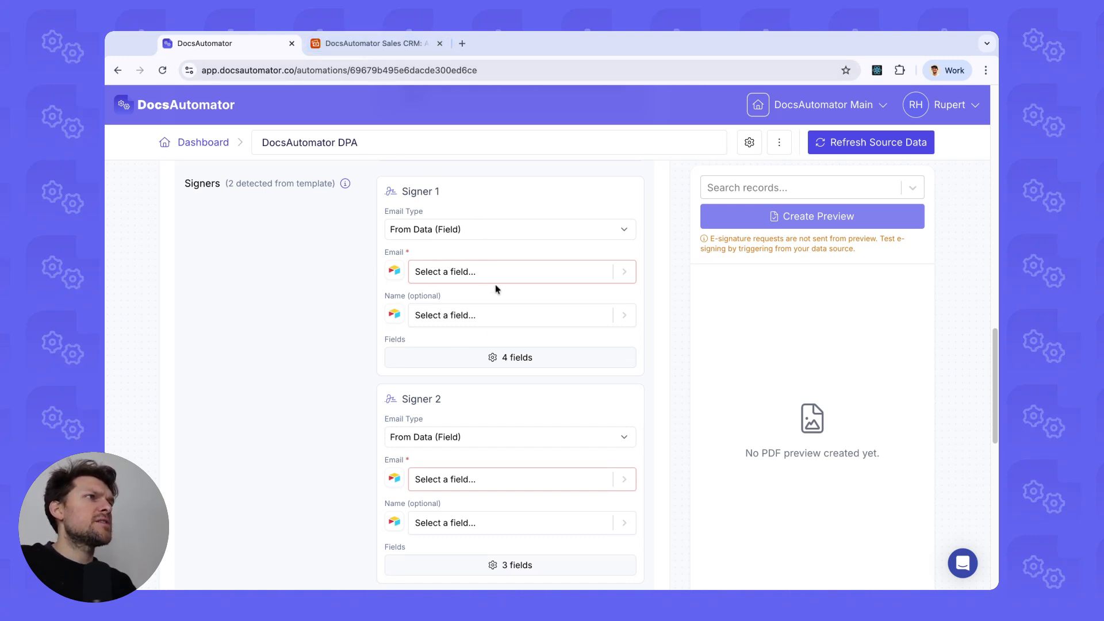
Map Signer 1's email to the Email field, after checking that column in Airtable.
click(463, 276)
click(449, 402)
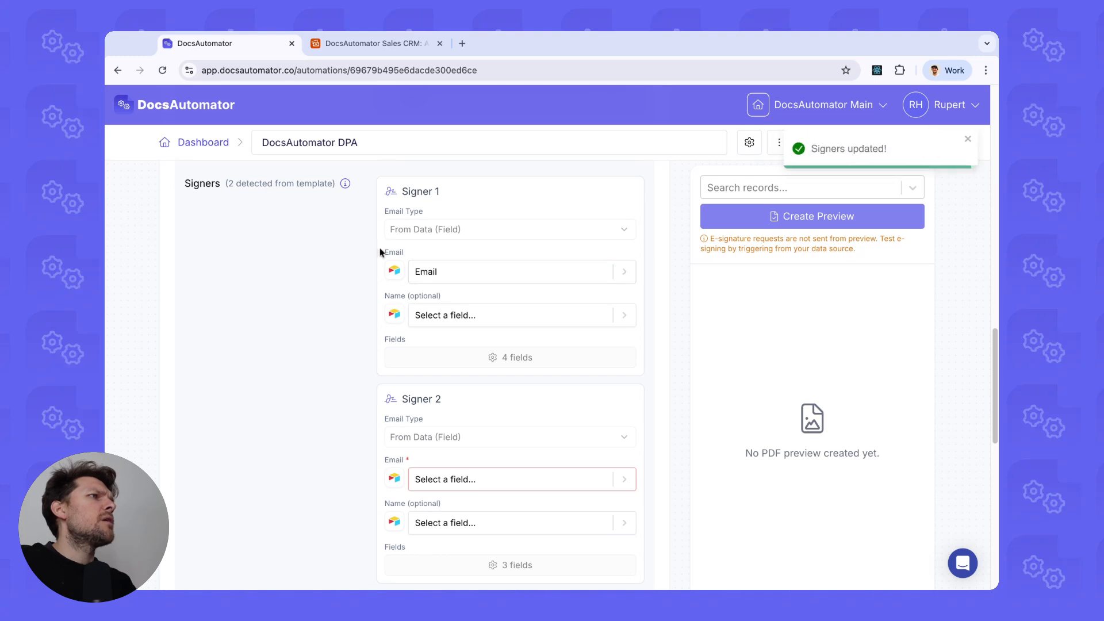
click(359, 45)
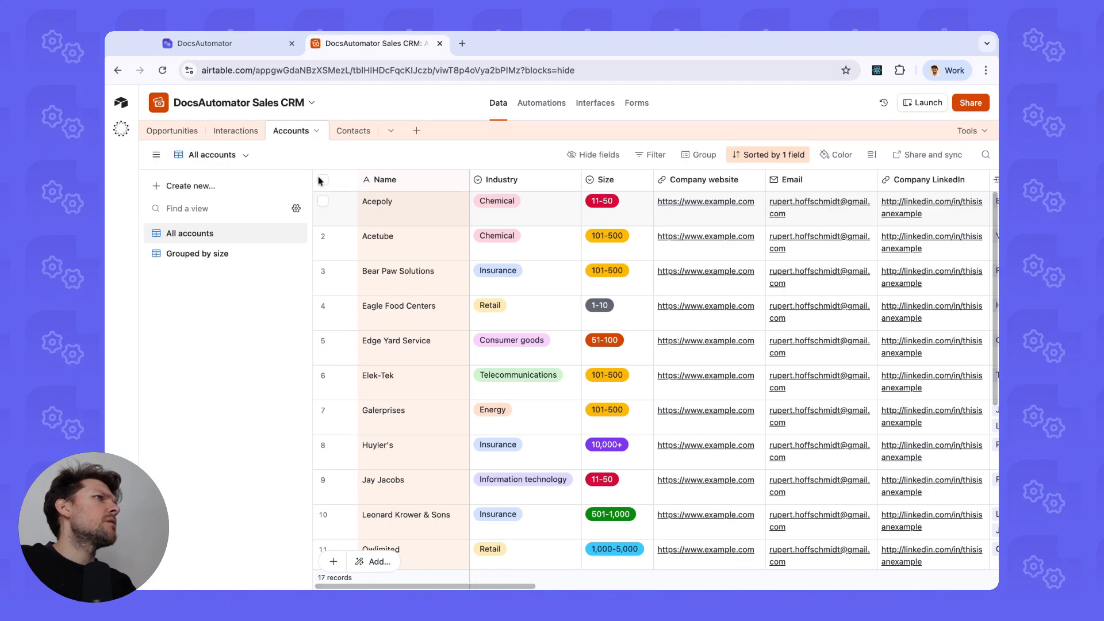
scroll(517, 230, right, 5)
click(667, 178)
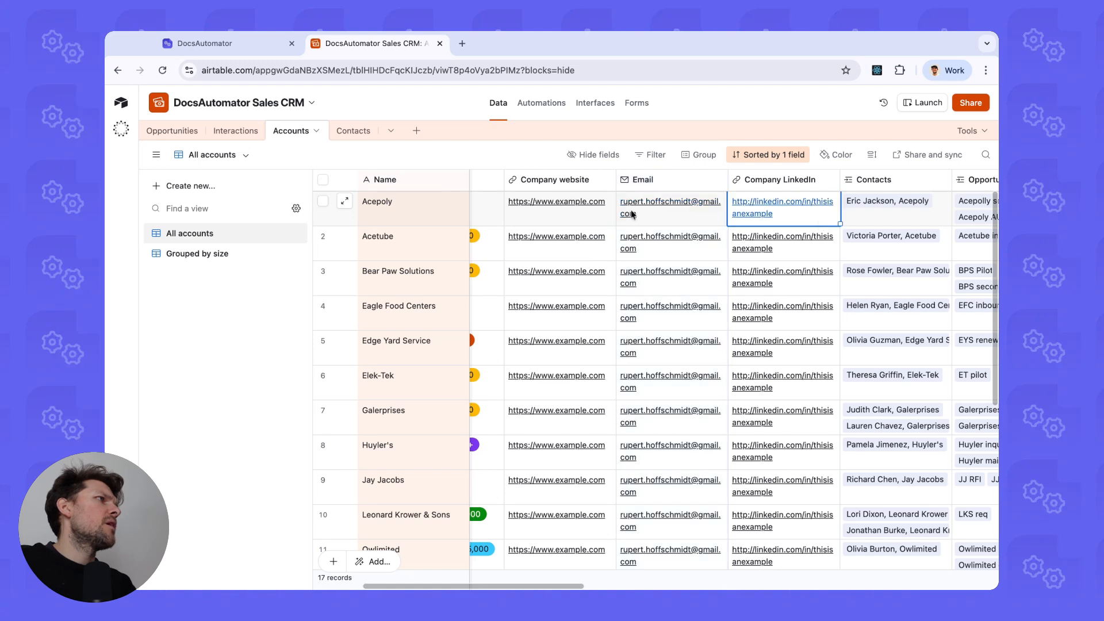
click(218, 44)
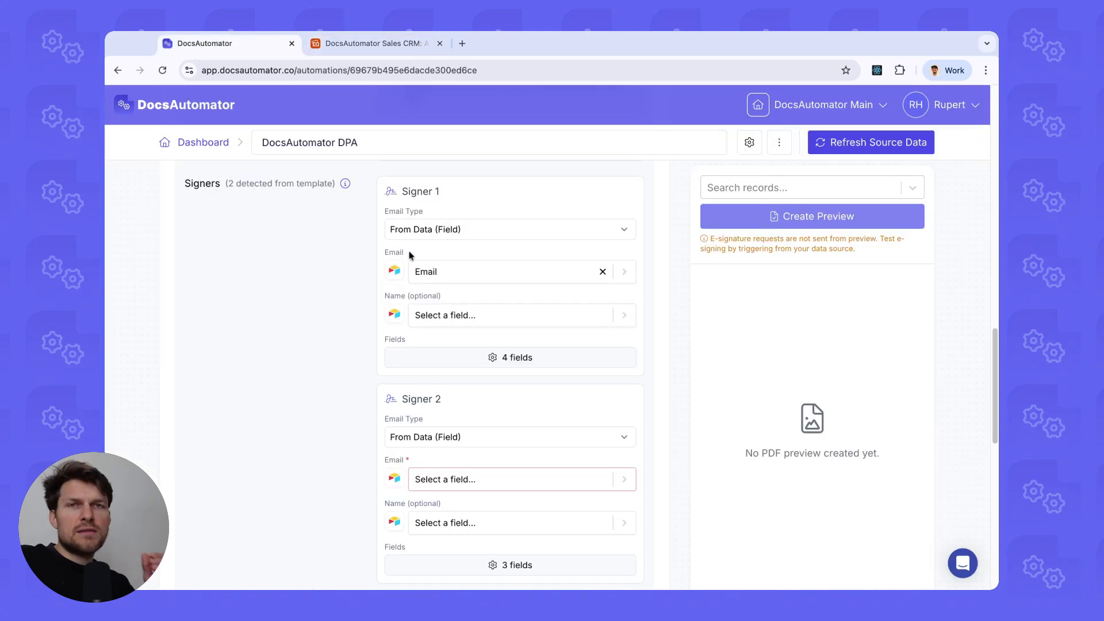
Map Signer 1's name to the Name field.
click(466, 317)
scroll(460, 508, down, 1)
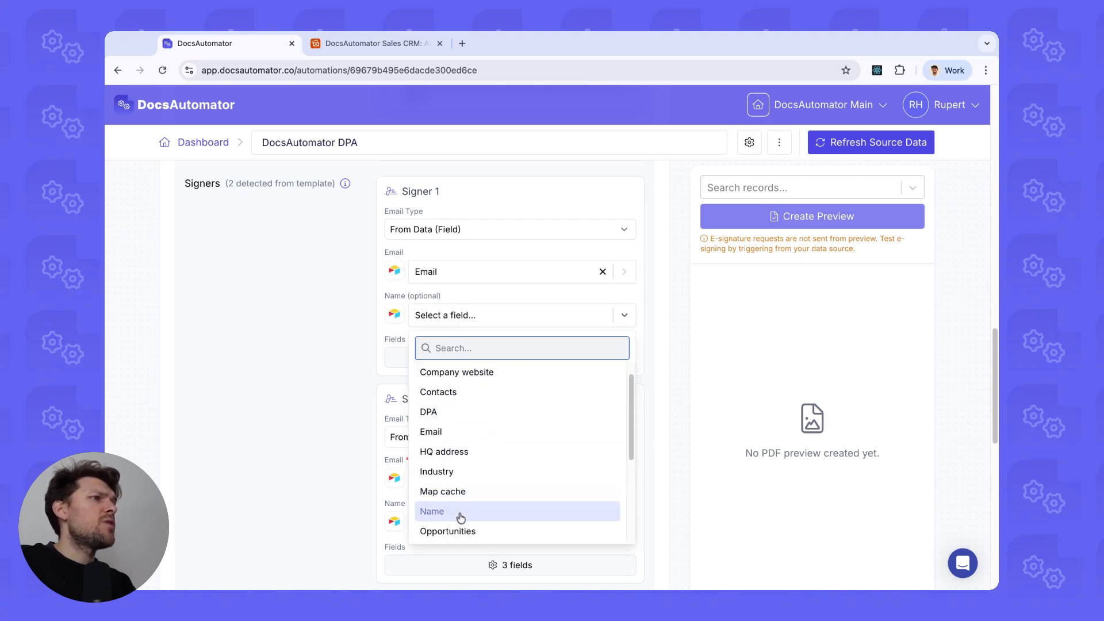
click(460, 512)
click(345, 44)
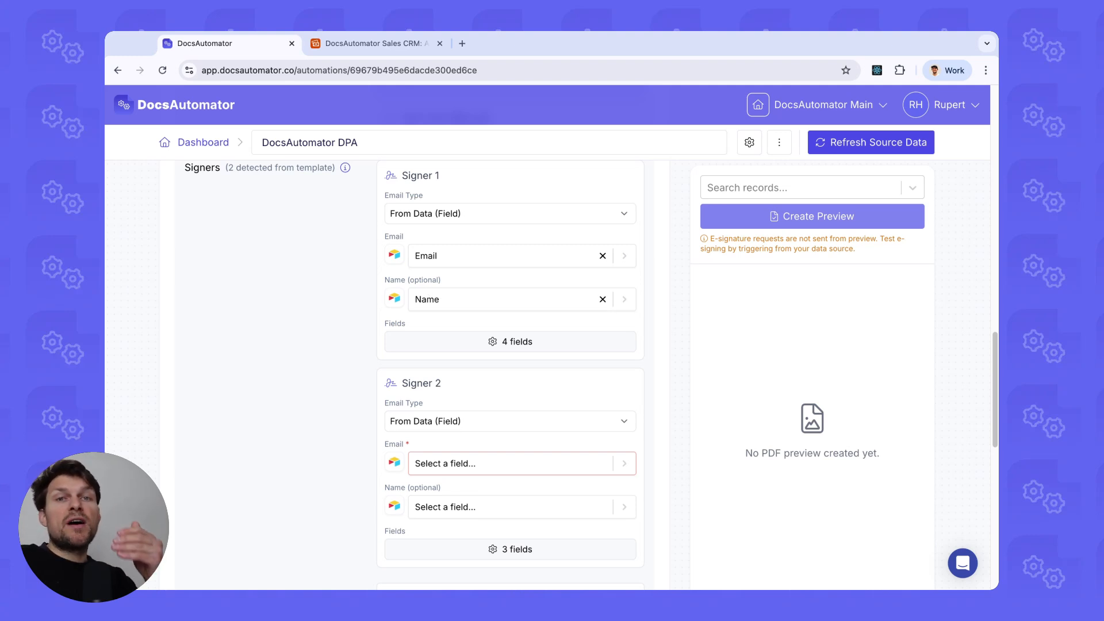
scroll(433, 280, down, 2)
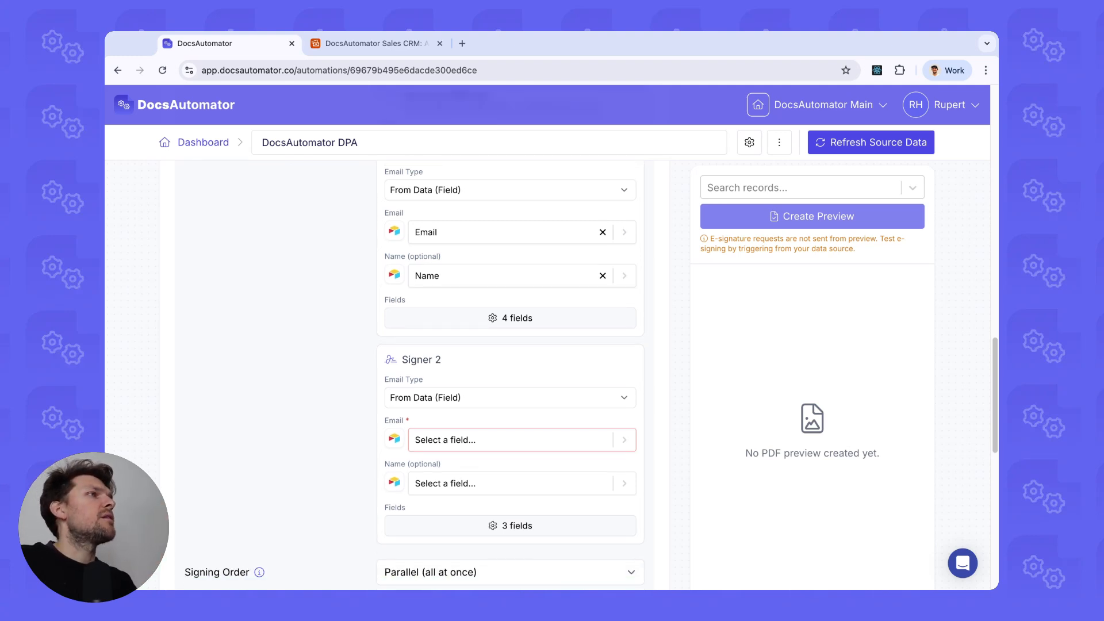
scroll(426, 345, down, 1)
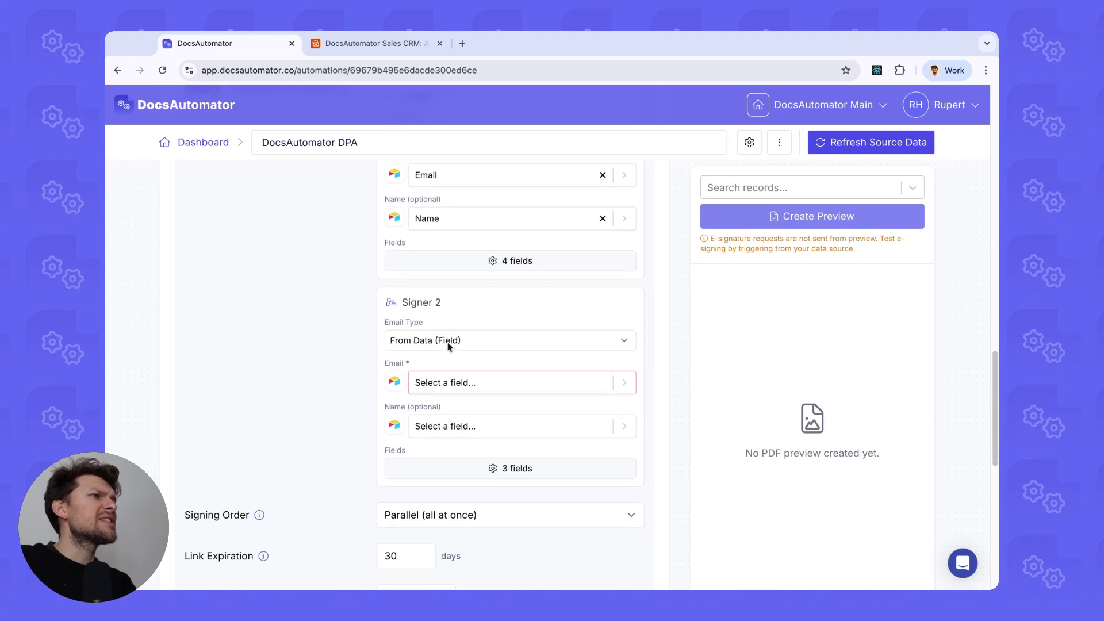
Set Signer 2's Email Type to Static Email and enter the signer's email address.
click(442, 345)
click(425, 376)
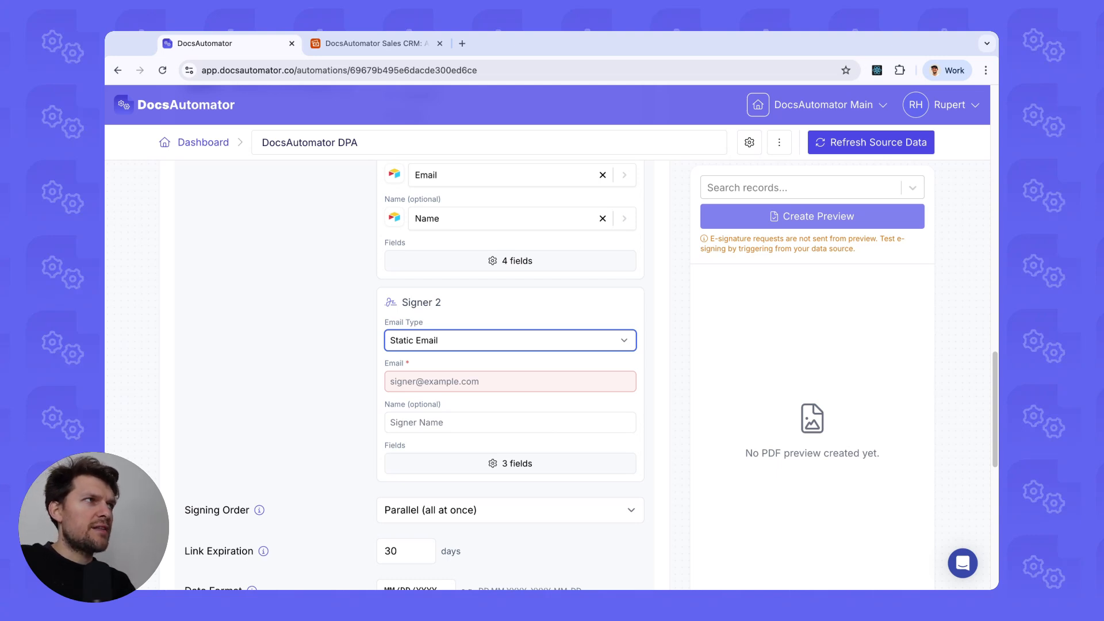
click(440, 383)
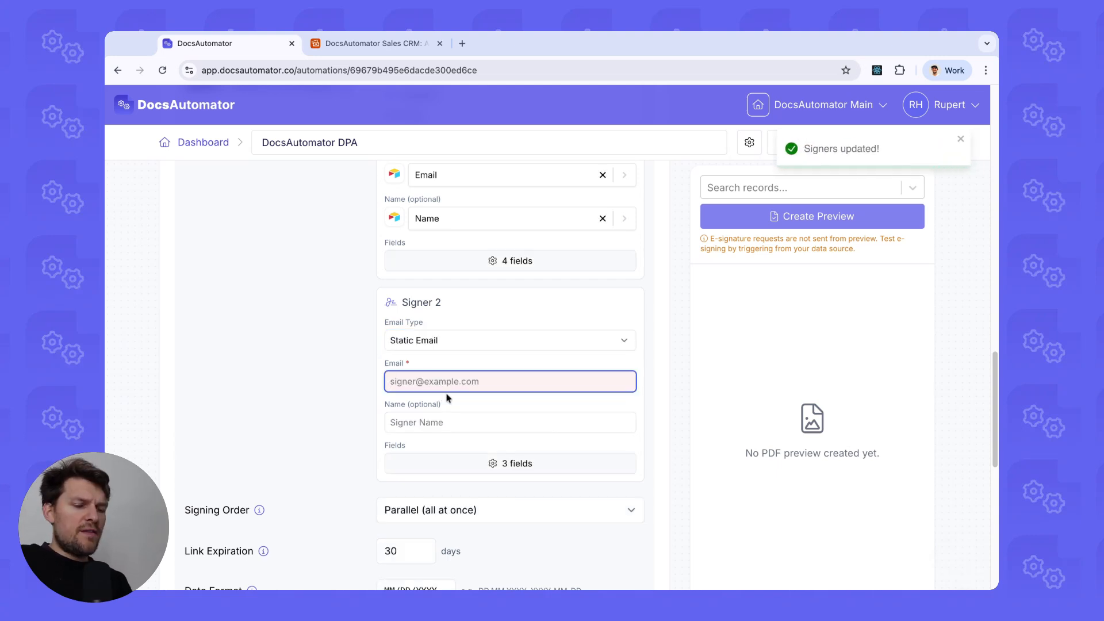
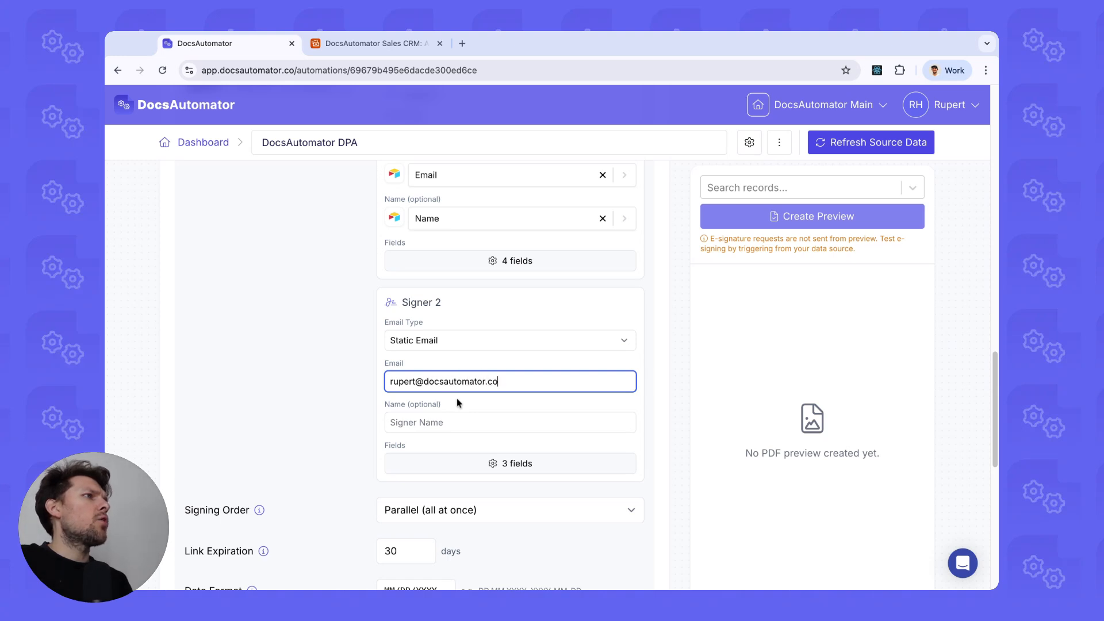
Enter Signer 2's full name, correcting typos along the way.
click(374, 434)
click(468, 419)
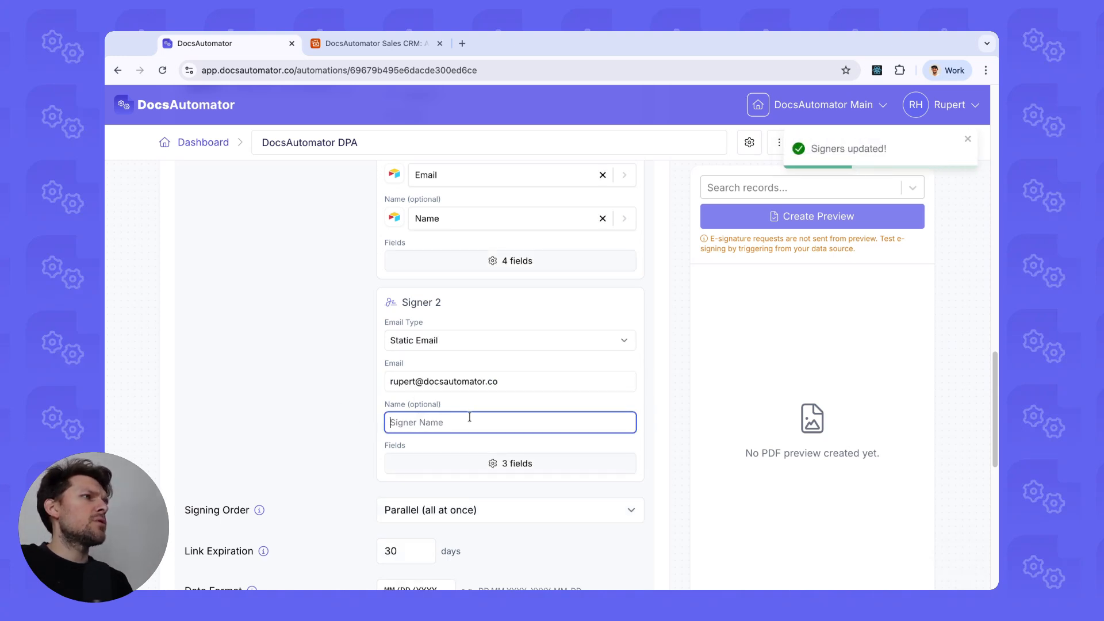
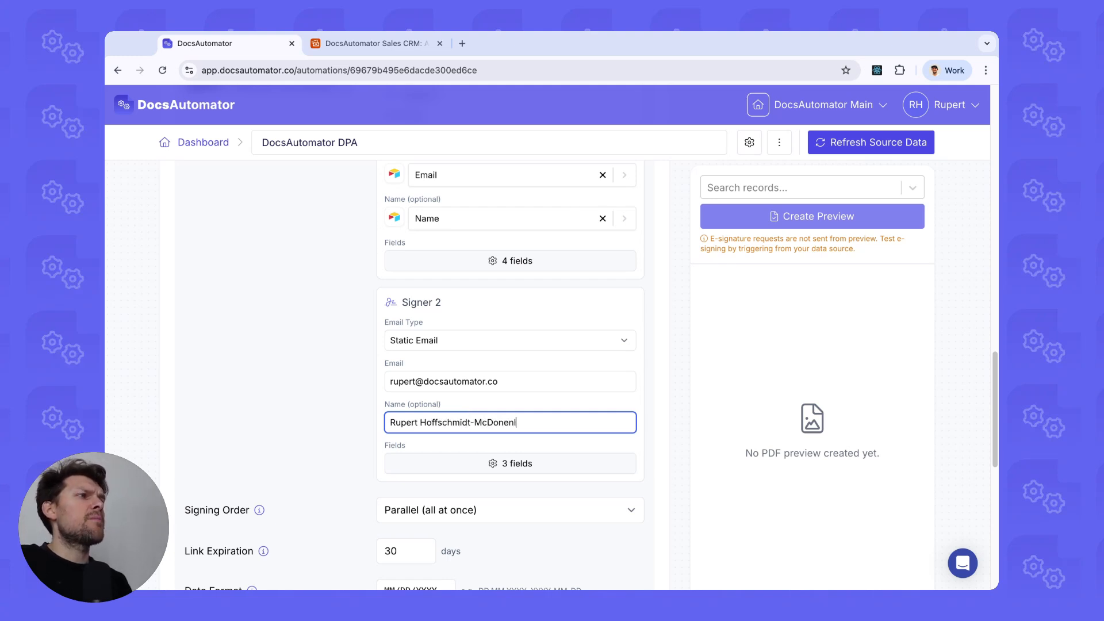
click(294, 414)
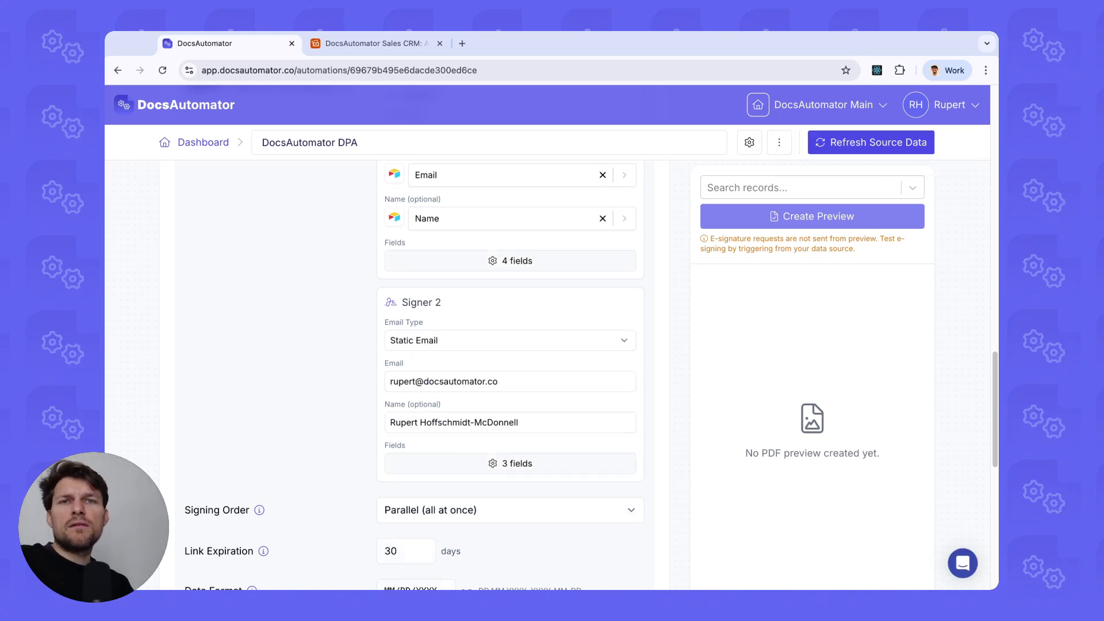
scroll(248, 402, down, 3)
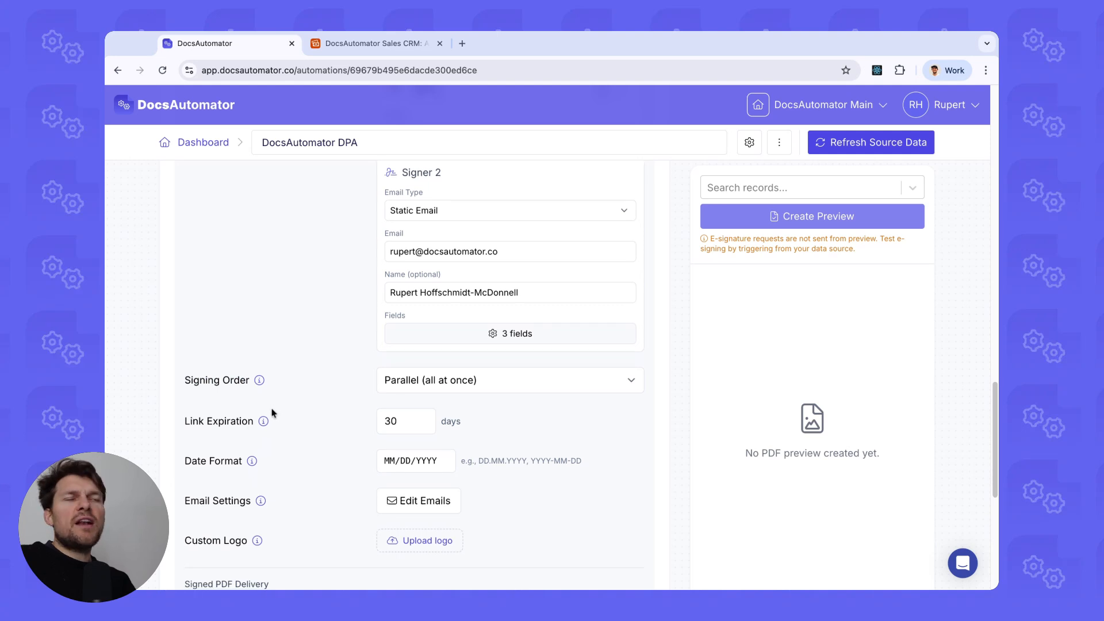
scroll(273, 408, down, 2)
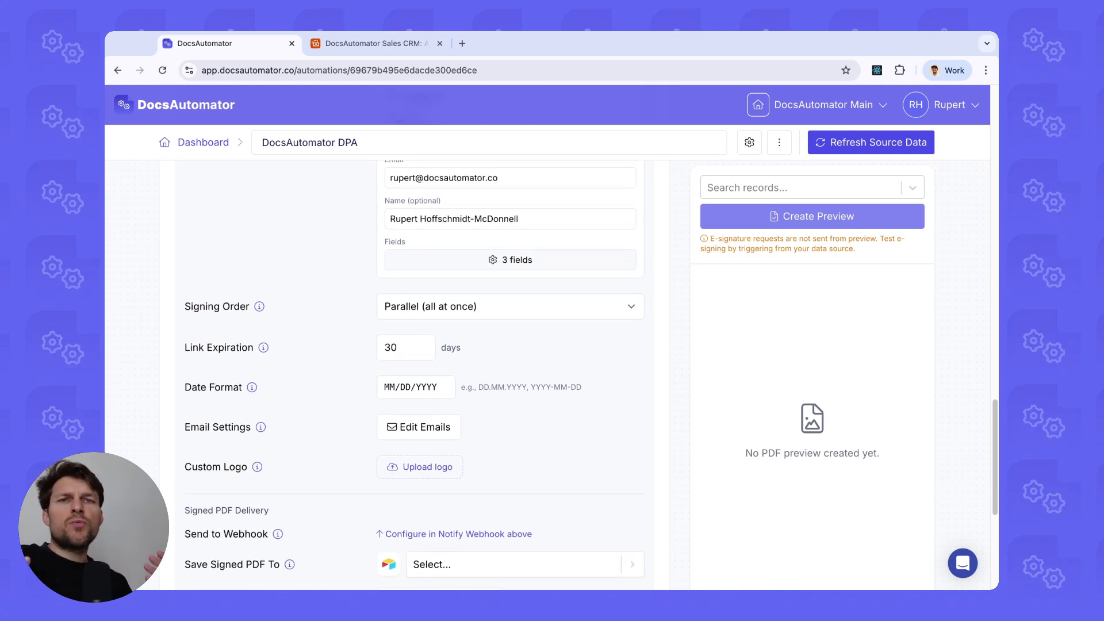
click(510, 306)
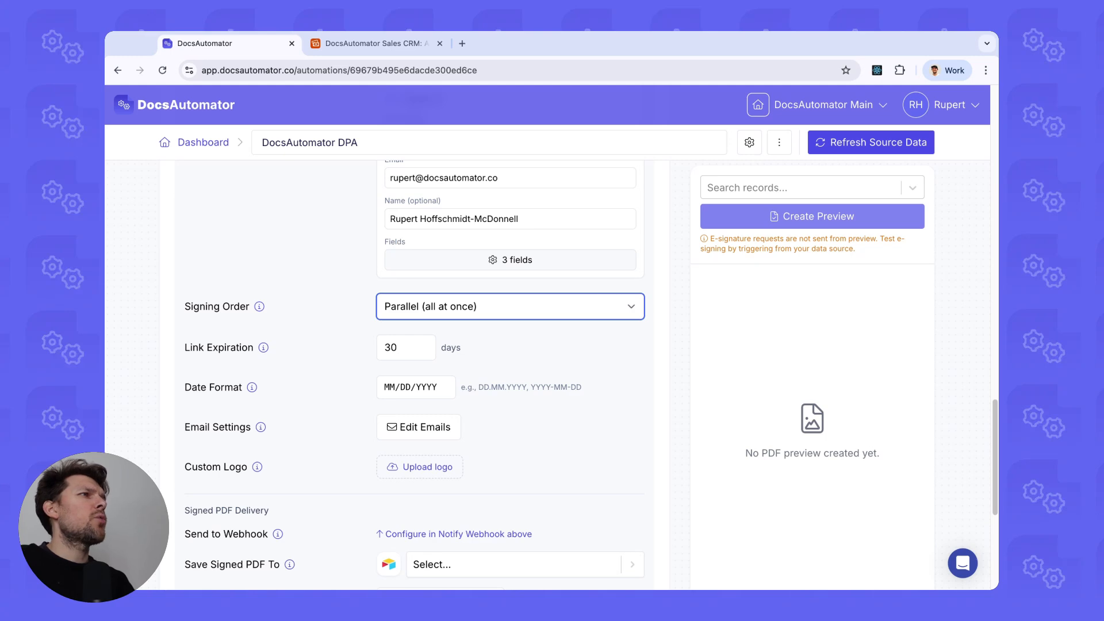
click(510, 333)
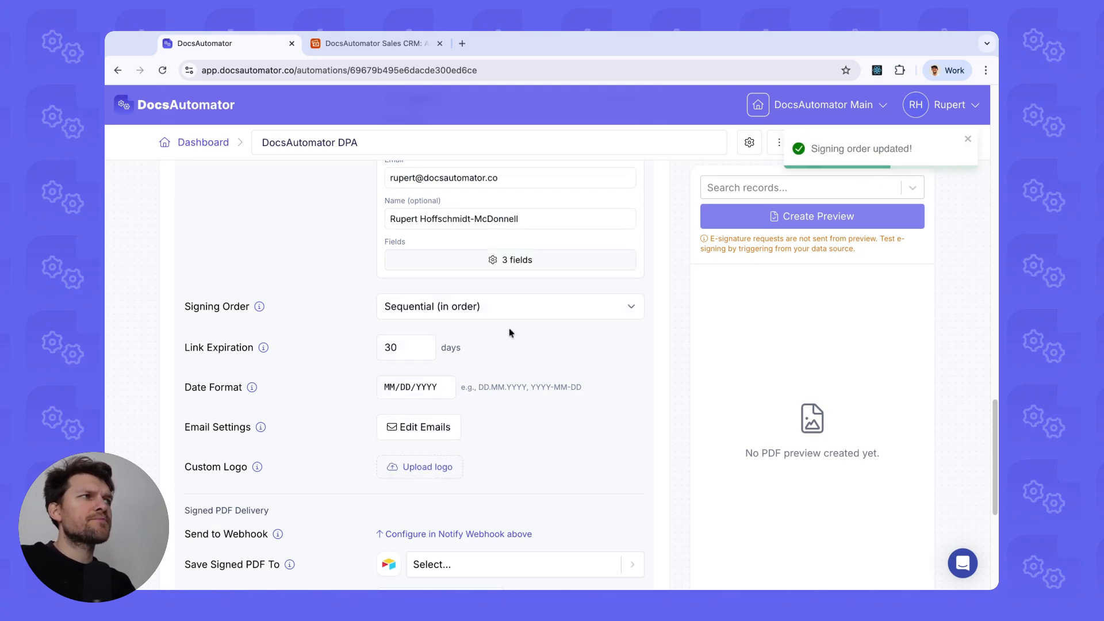
scroll(379, 256, up, 6)
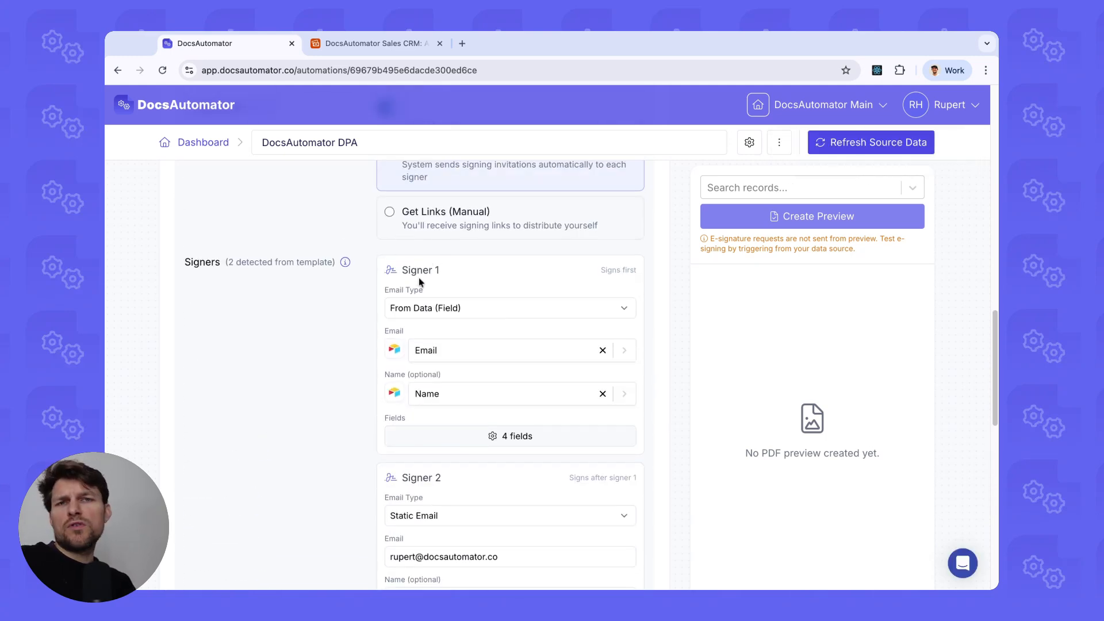
scroll(417, 281, down, 5)
scroll(451, 308, down, 1)
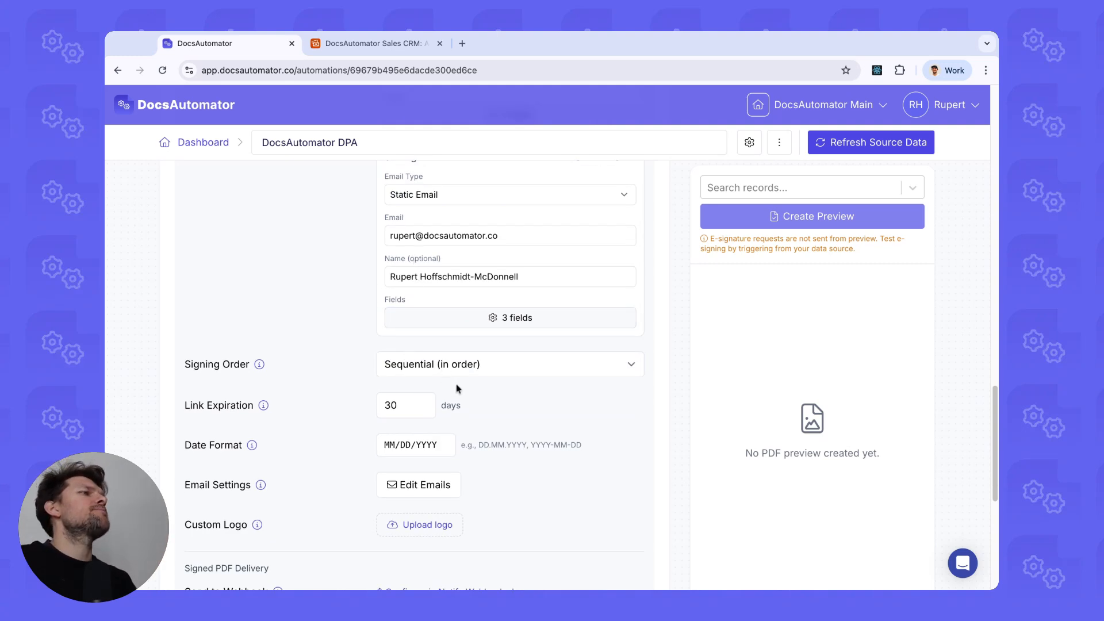
click(467, 367)
click(477, 375)
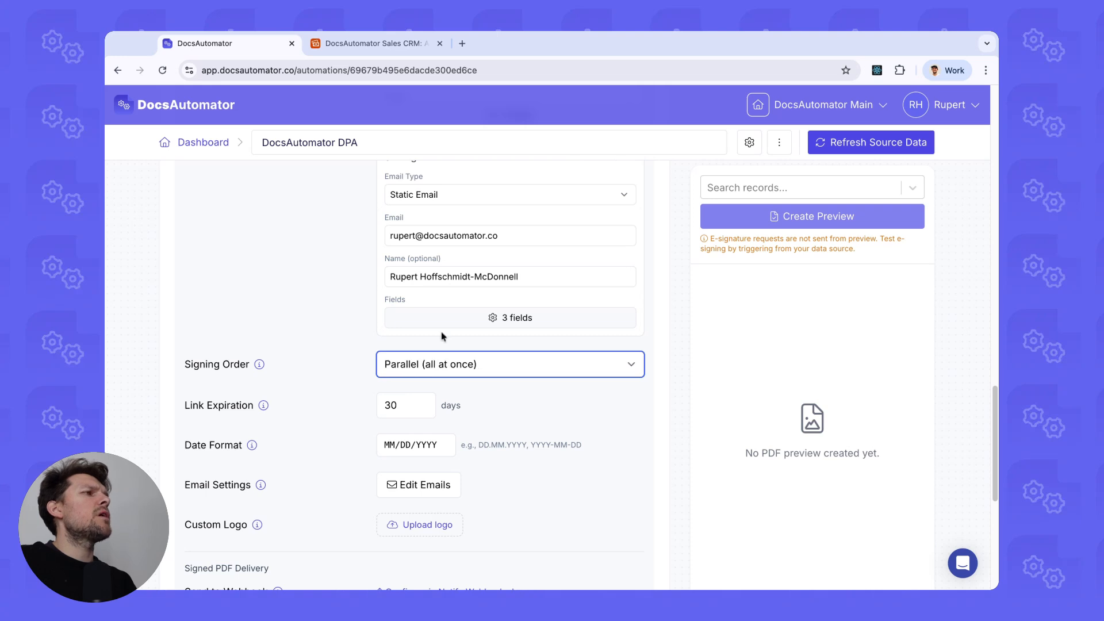
scroll(480, 375, down, 1)
scroll(425, 364, down, 1)
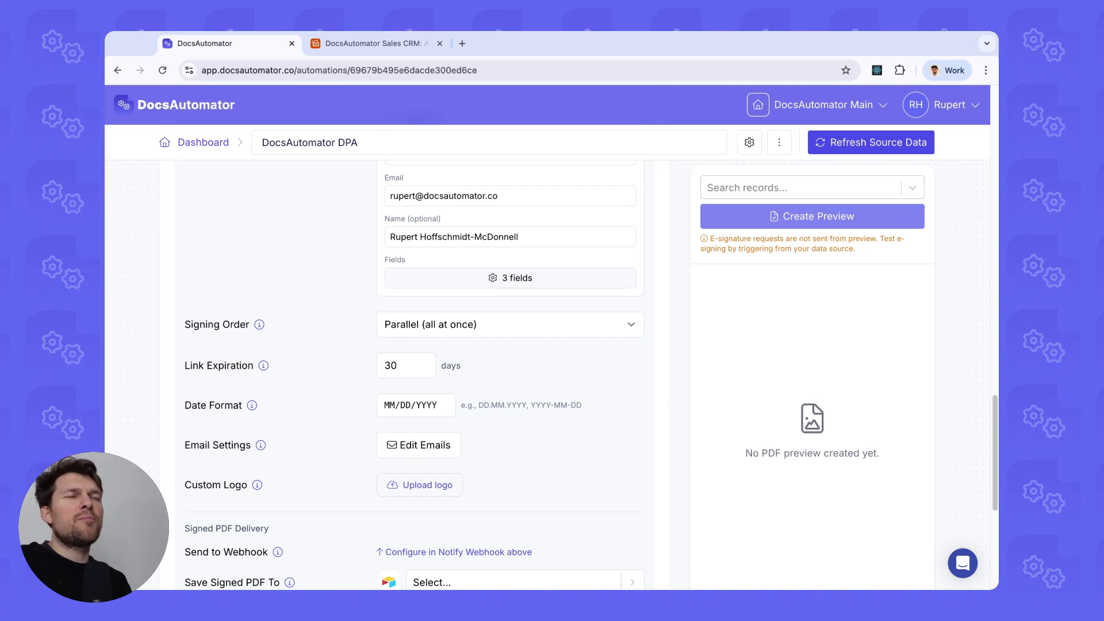
scroll(362, 387, down, 3)
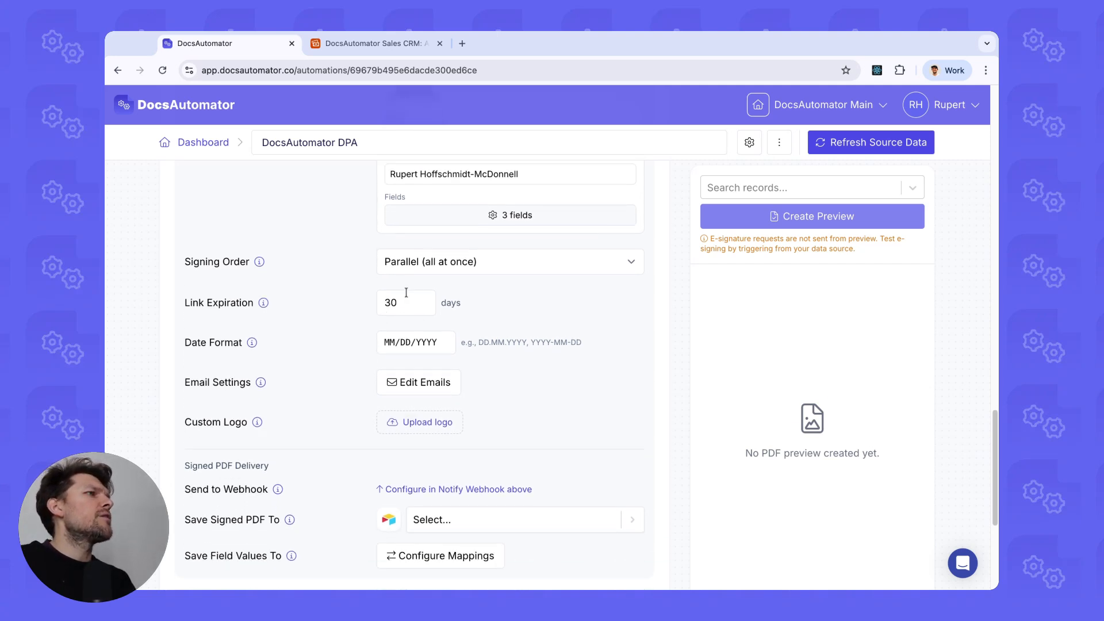
scroll(382, 319, down, 1)
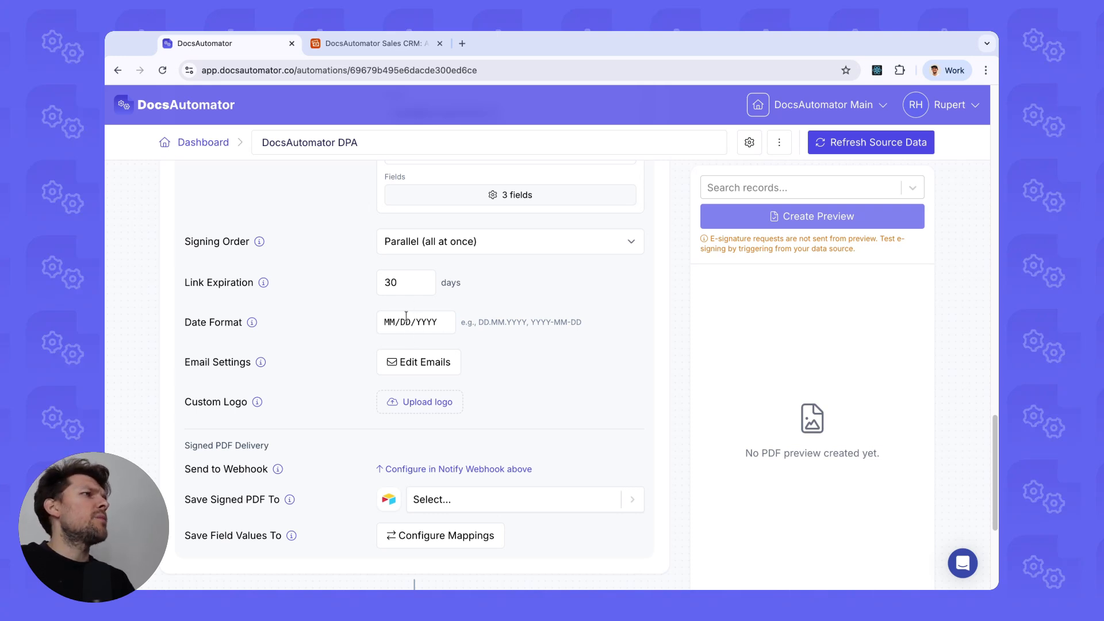
scroll(394, 329, down, 3)
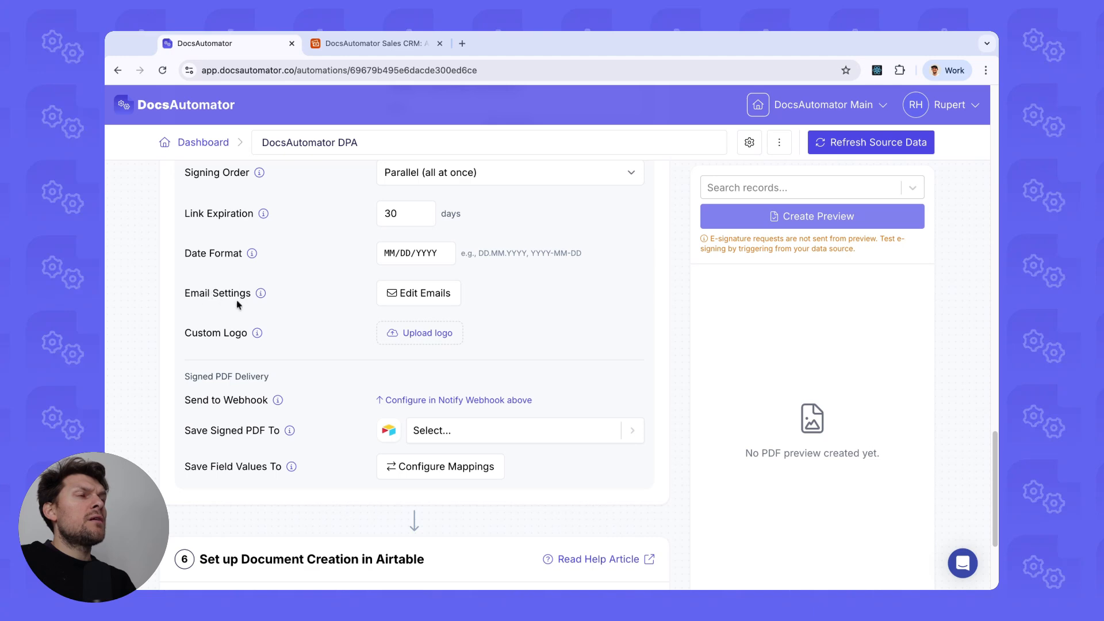
click(399, 294)
scroll(380, 446, down, 4)
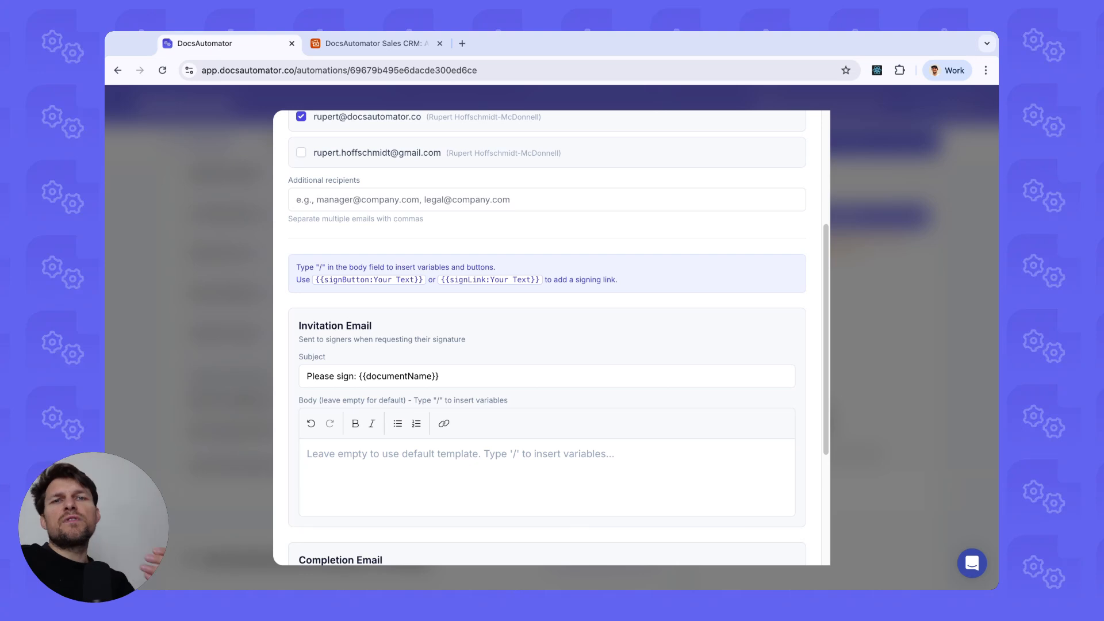
scroll(364, 391, down, 2)
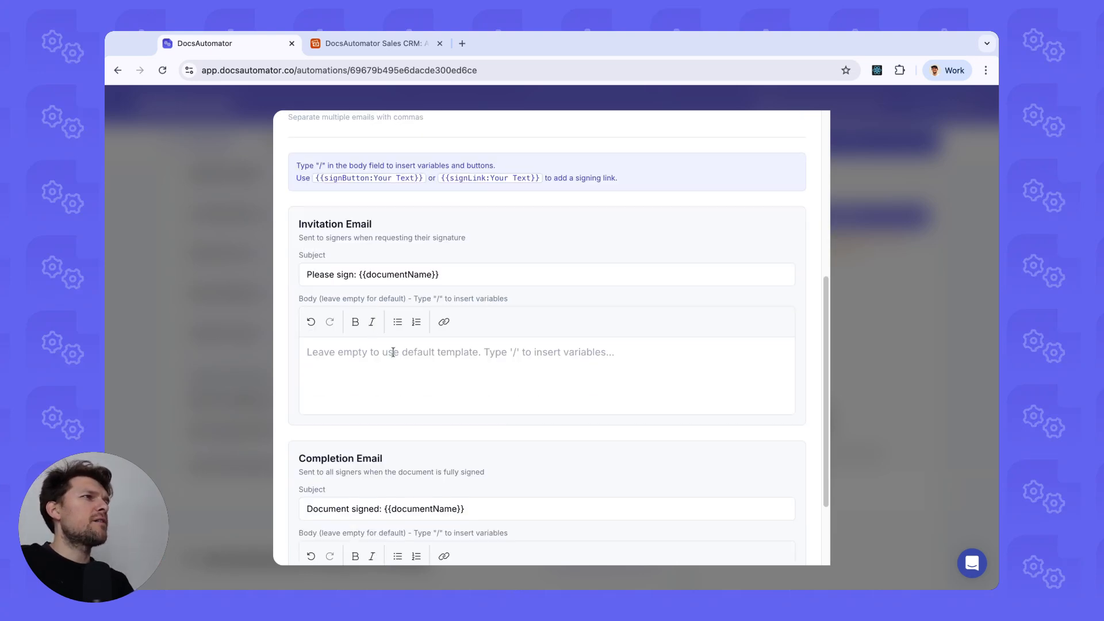
scroll(385, 374, down, 2)
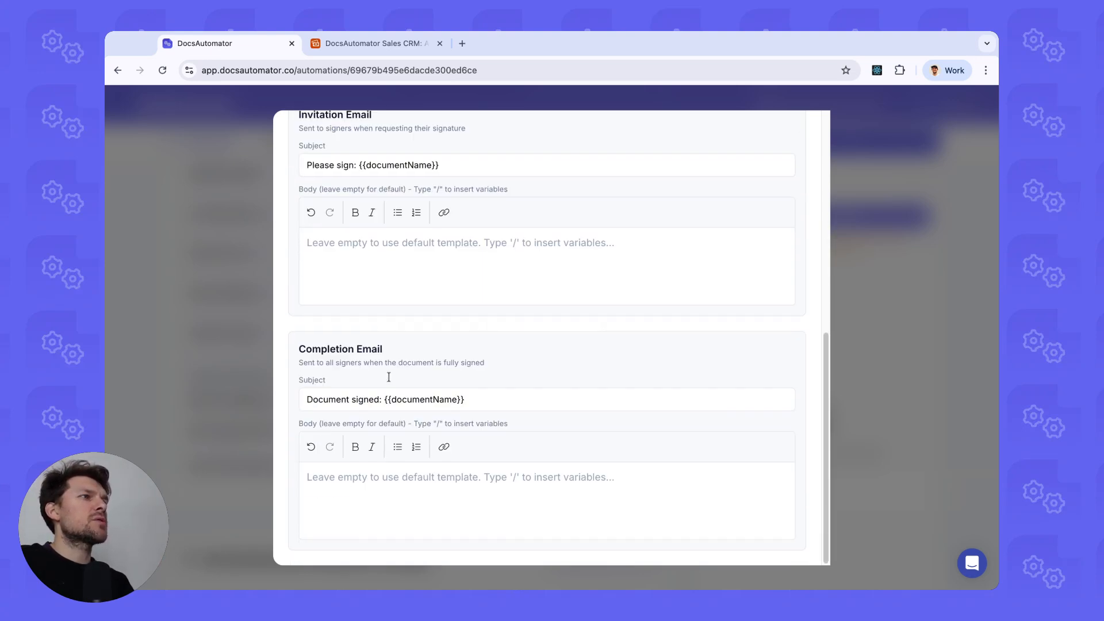
scroll(369, 323, up, 3)
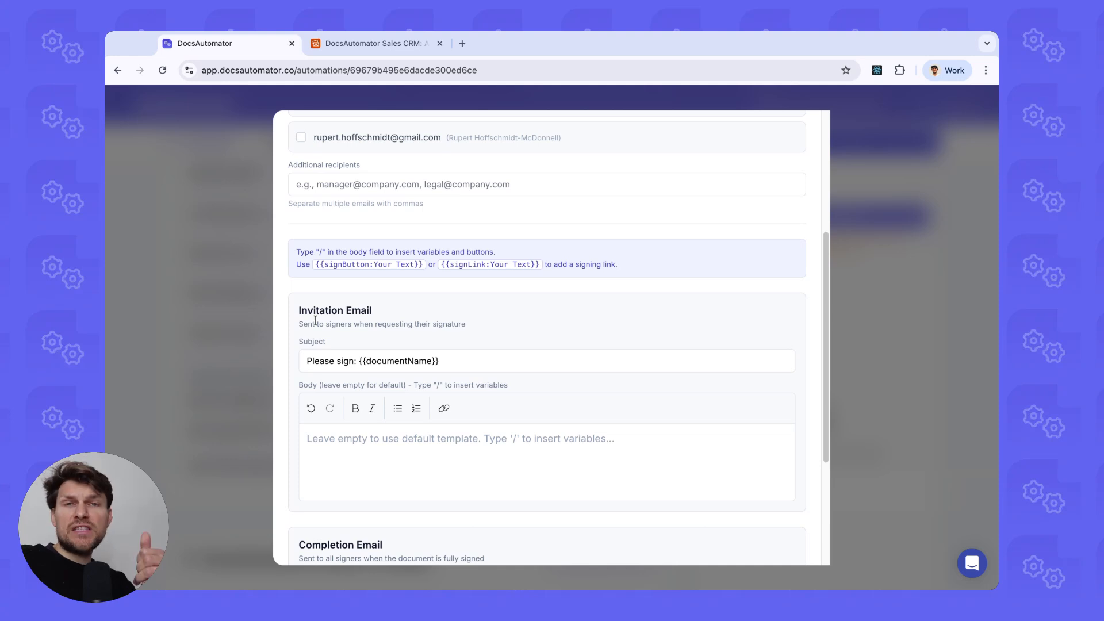
click(194, 316)
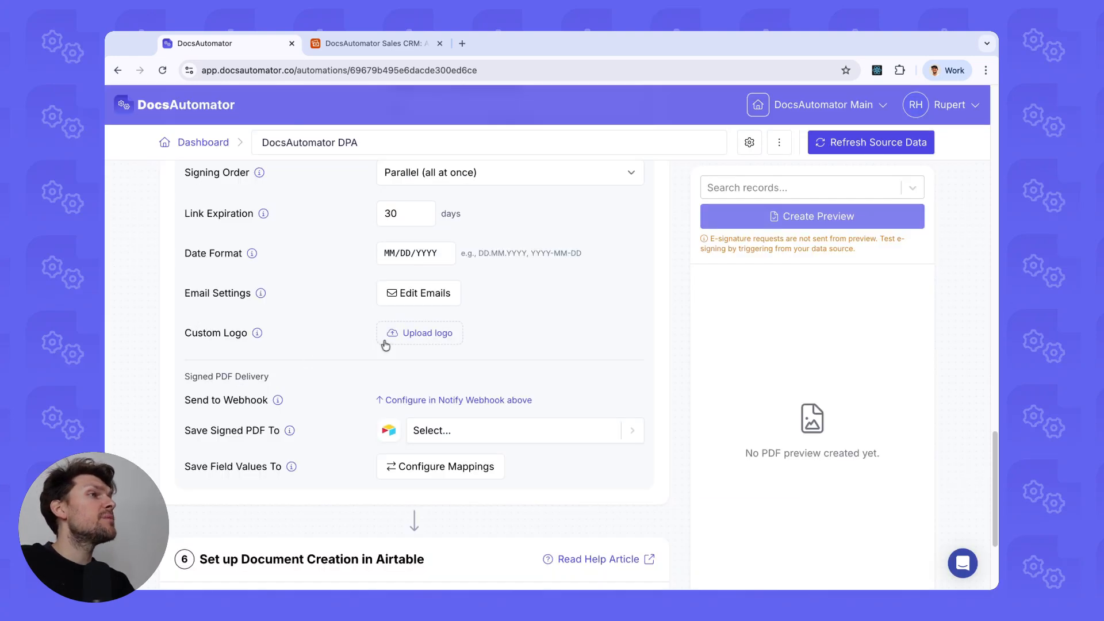
scroll(287, 281, up, 3)
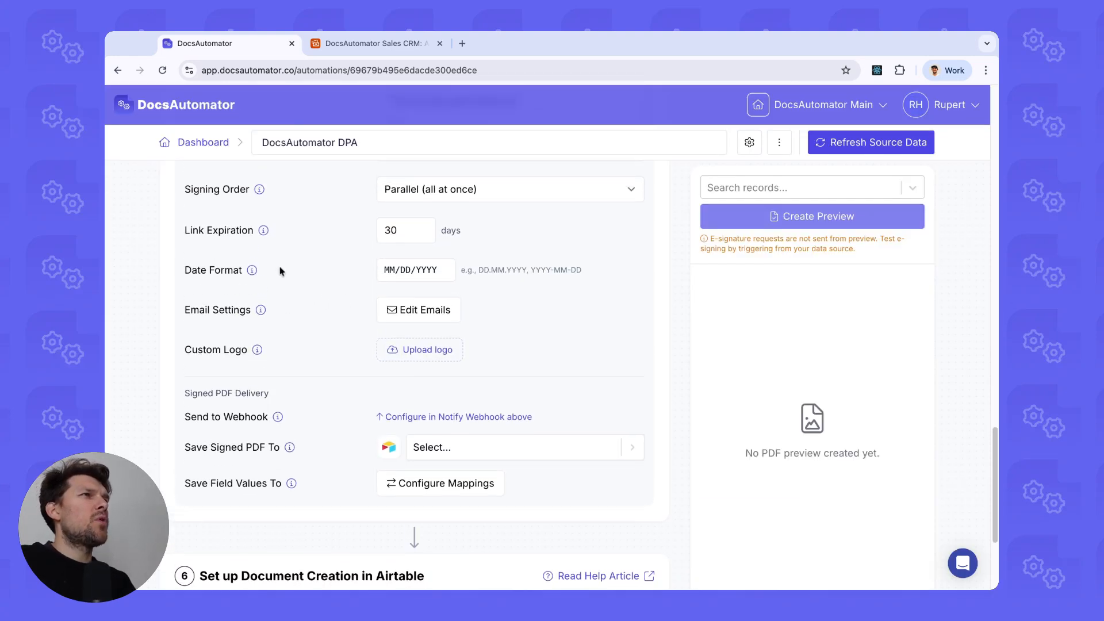
scroll(352, 348, down, 2)
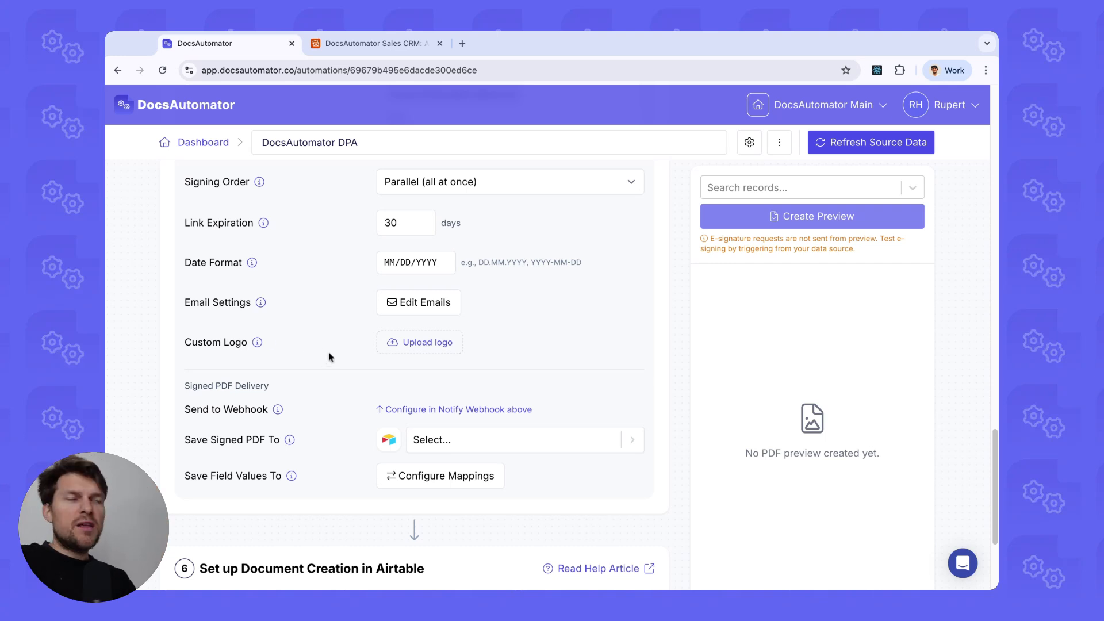
scroll(328, 354, down, 2)
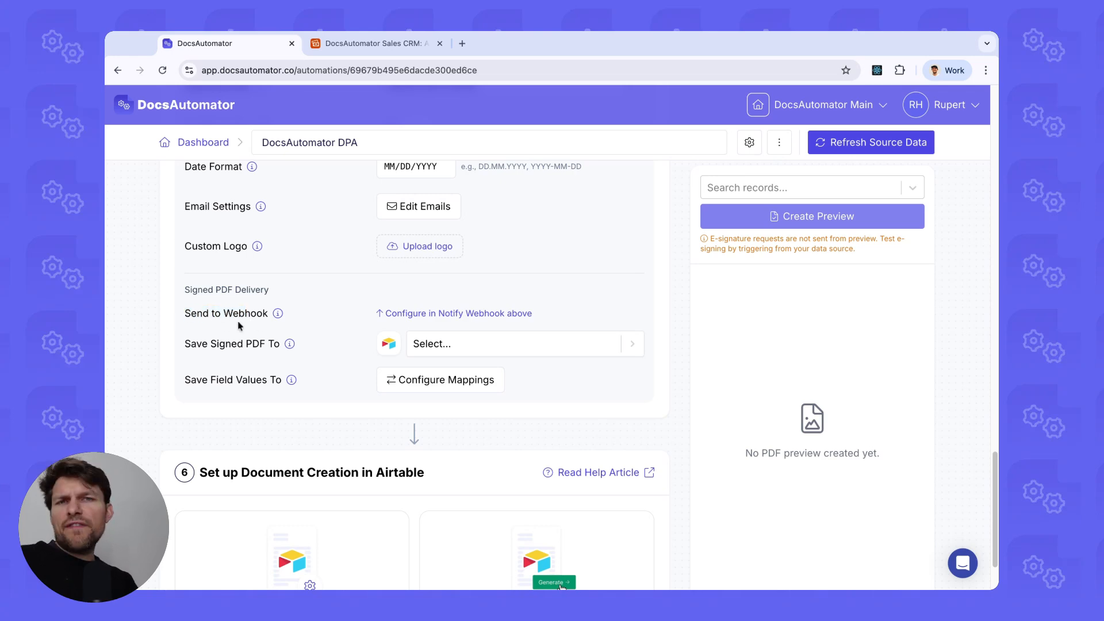
scroll(238, 325, down, 1)
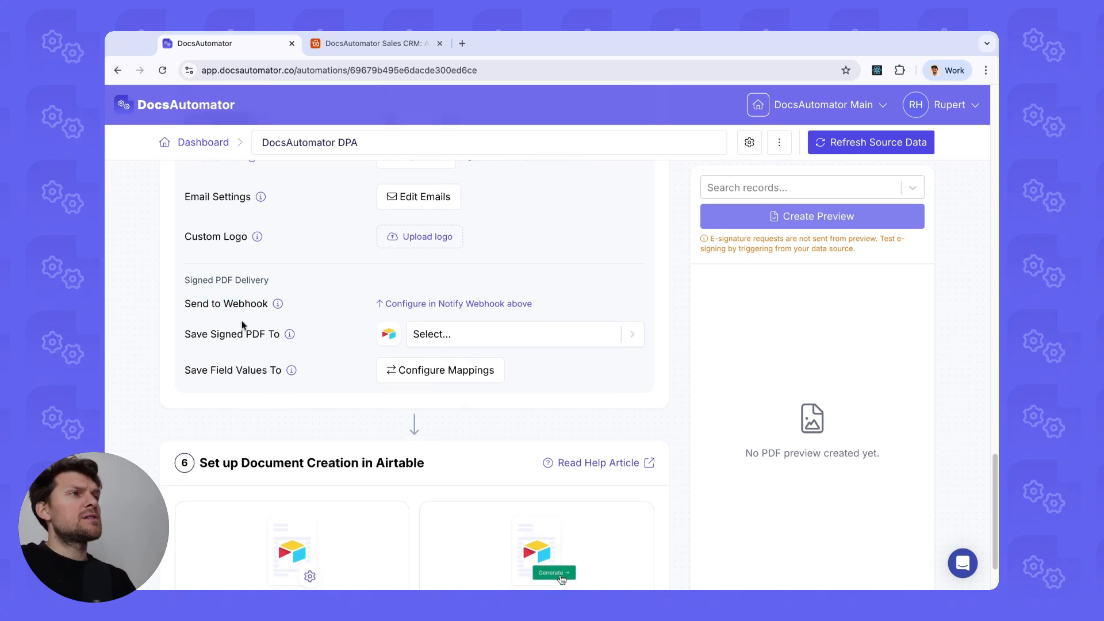
scroll(247, 336, up, 1)
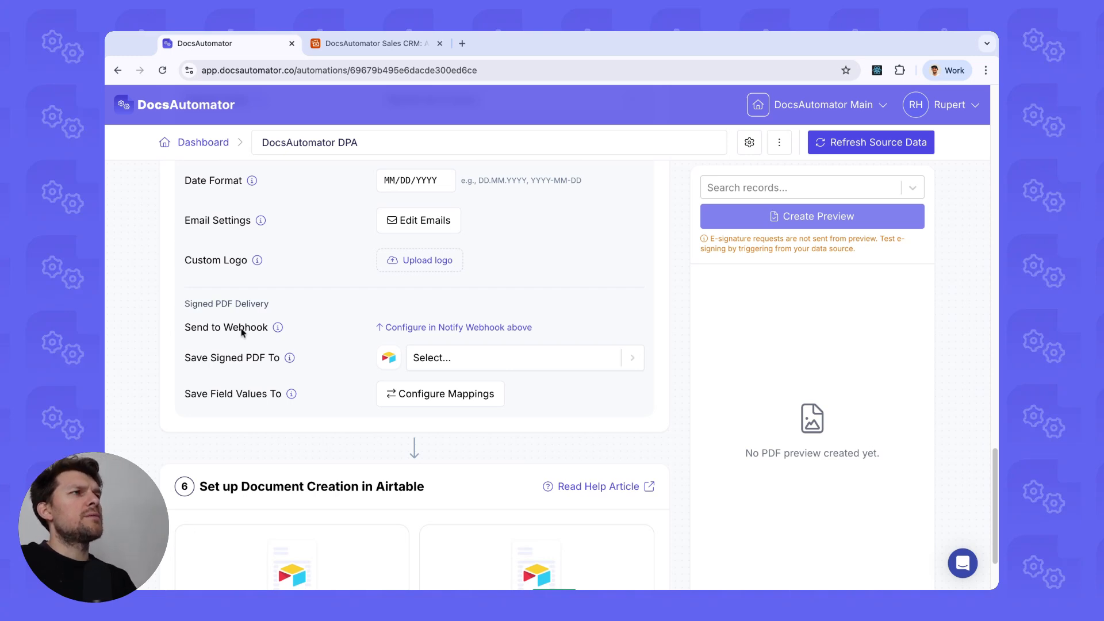
scroll(244, 332, up, 1)
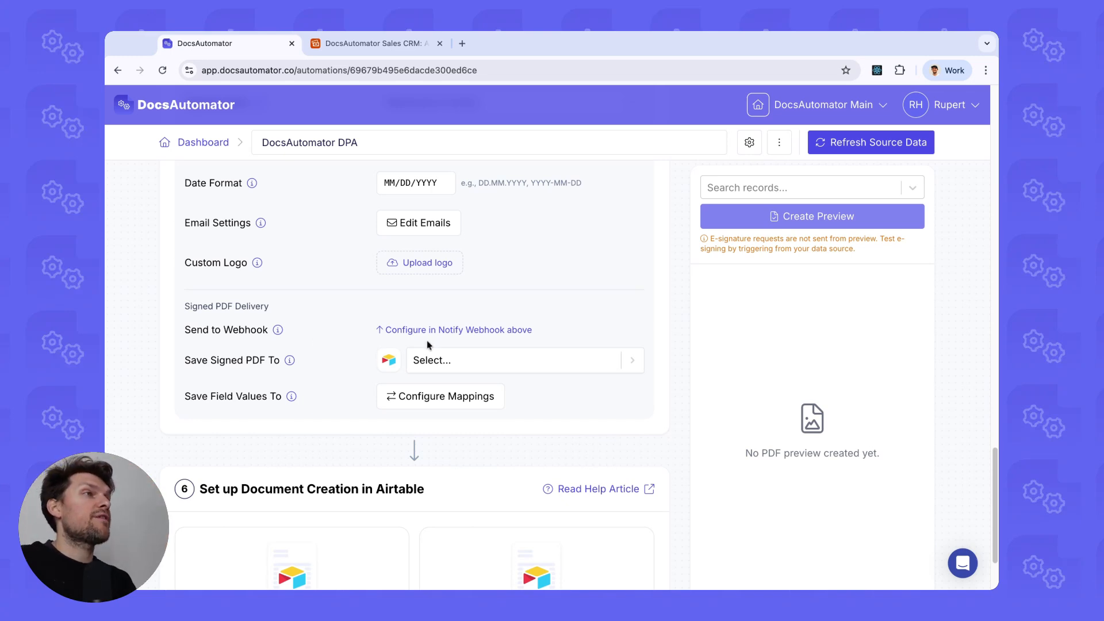
scroll(427, 344, down, 1)
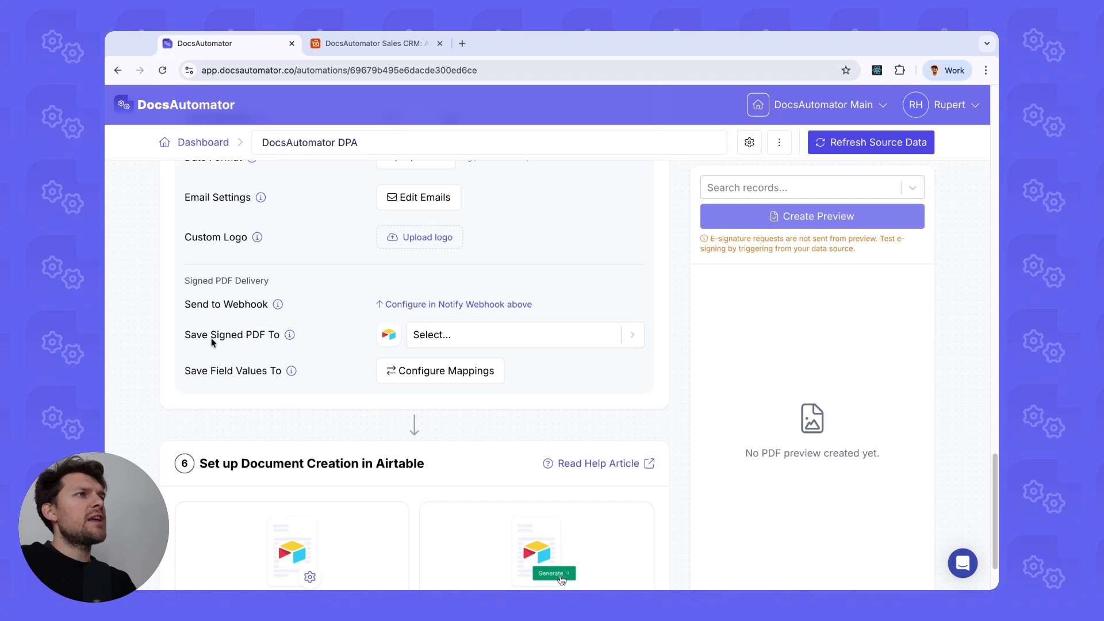
Choose Signed DPA as the Save Signed PDF To field and check Acepoly's empty Signed DPA cell.
click(437, 336)
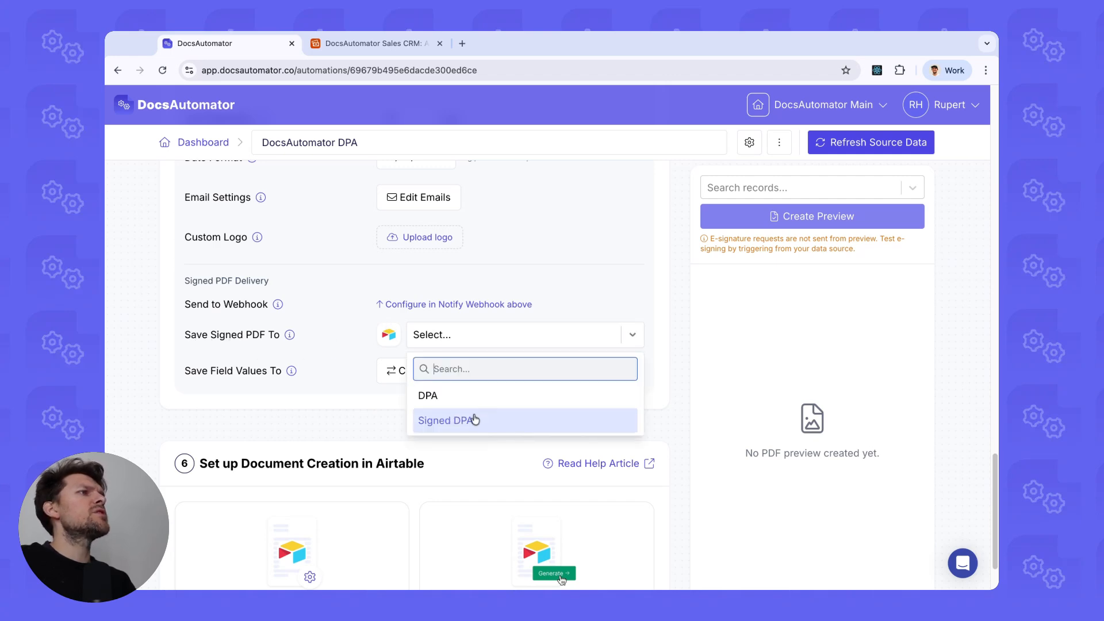
click(474, 420)
click(377, 43)
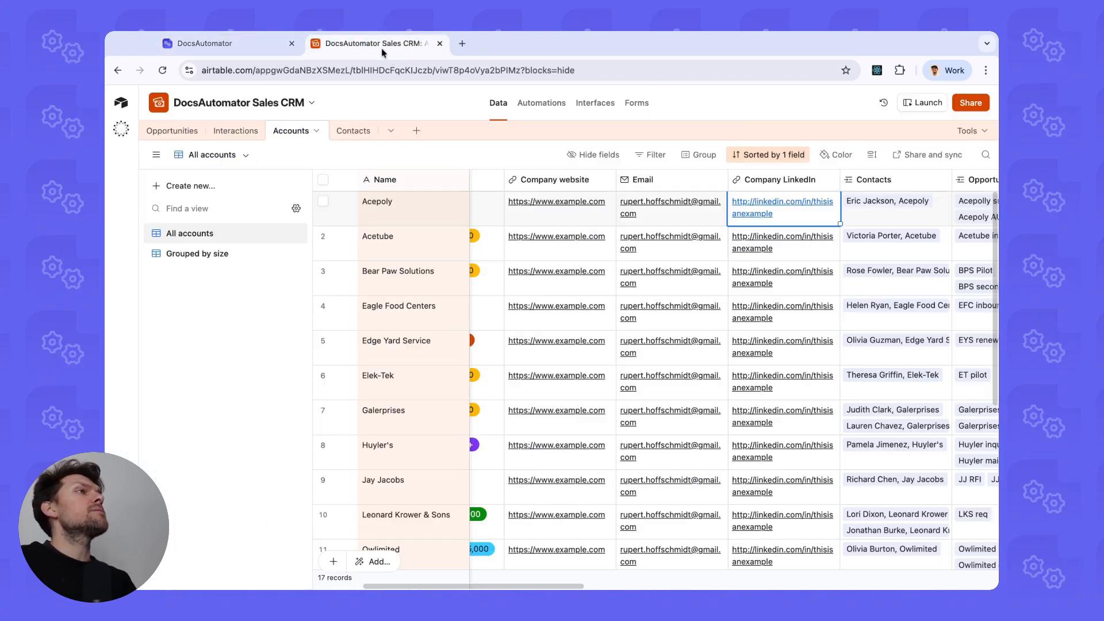
scroll(640, 241, right, 10)
scroll(746, 216, left, 3)
click(824, 197)
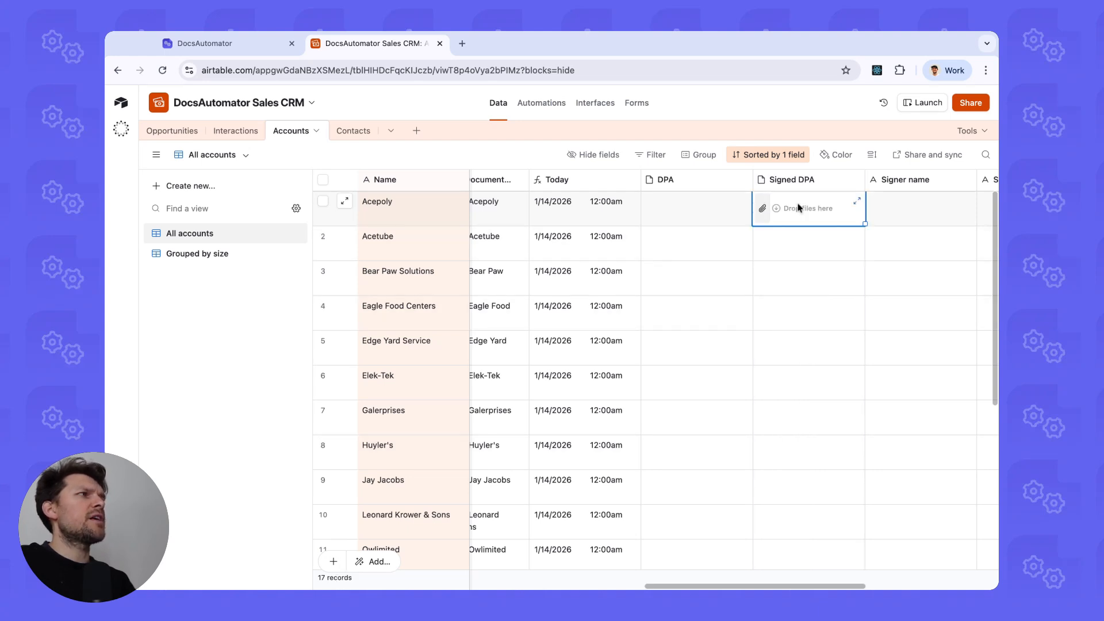
click(221, 47)
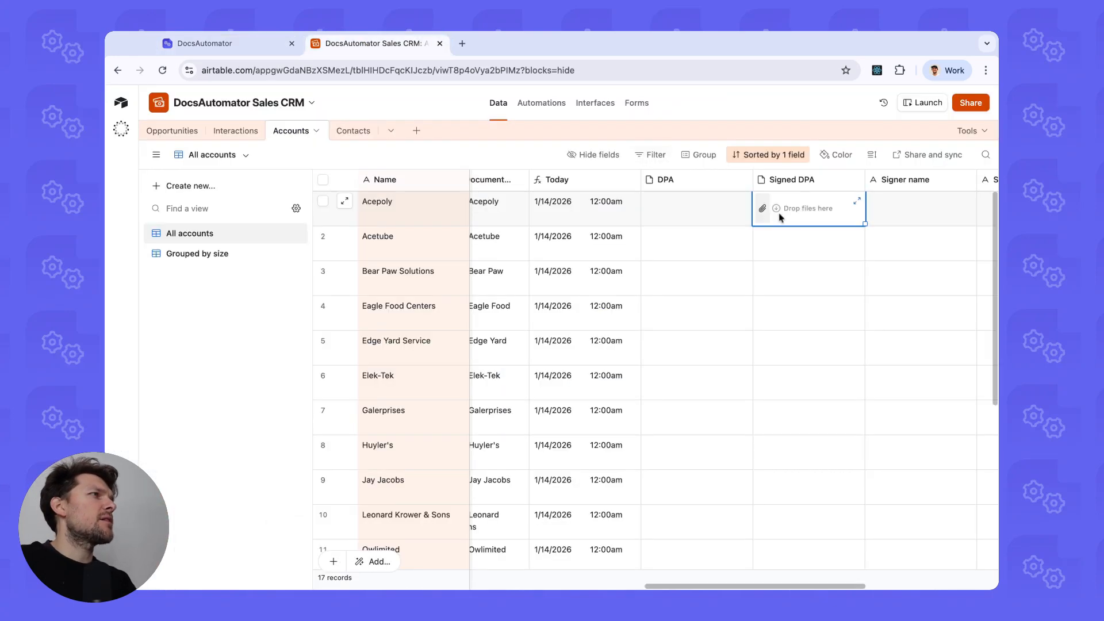
click(228, 48)
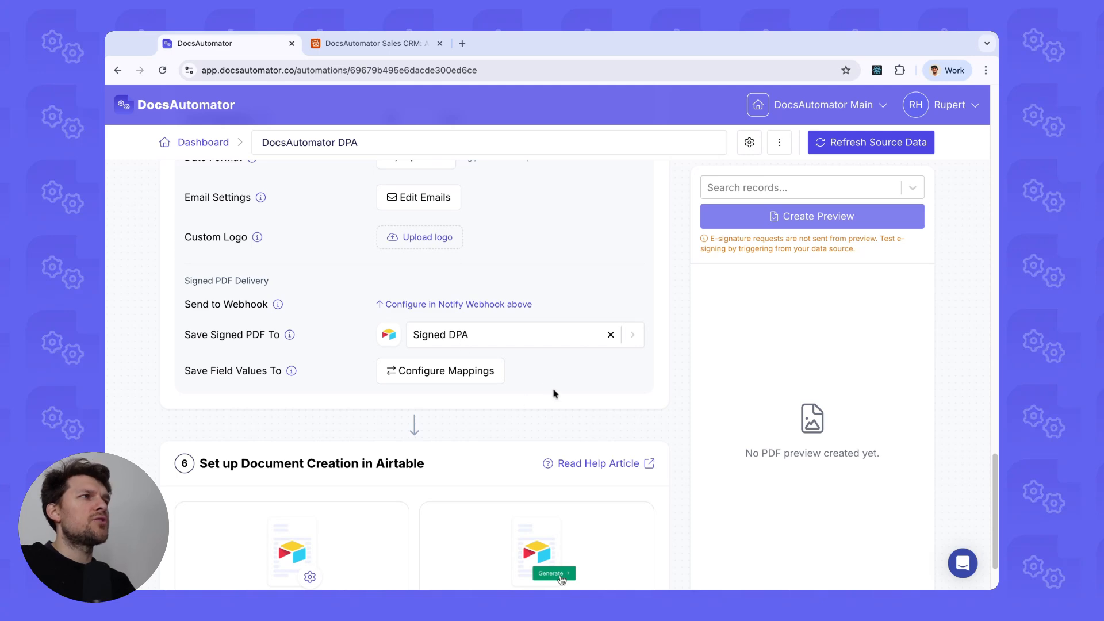
scroll(537, 375, down, 1)
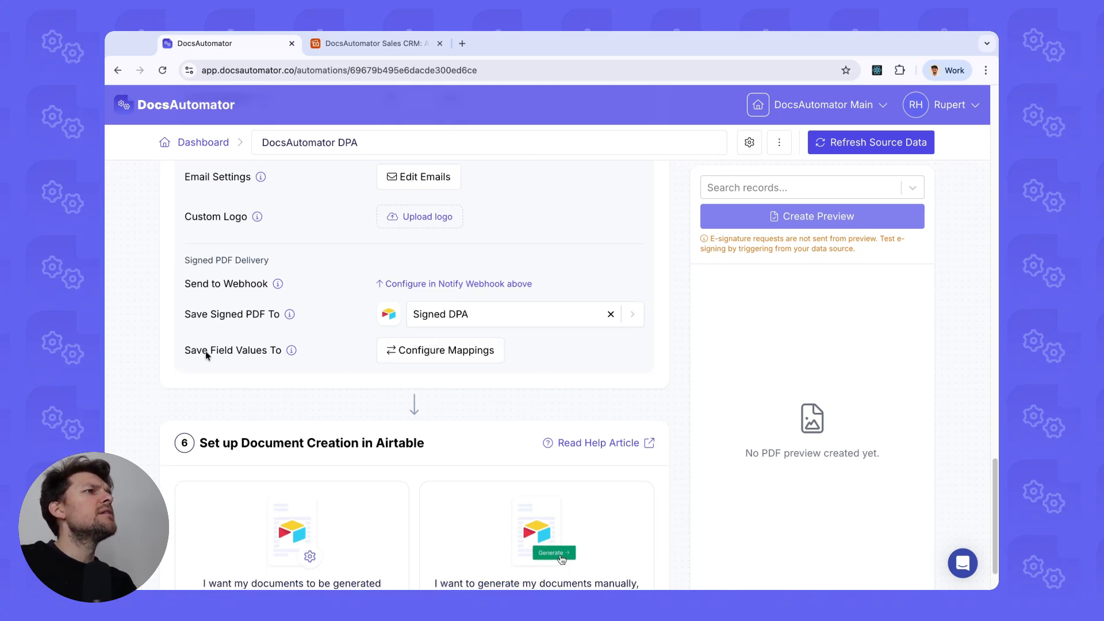
scroll(188, 390, up, 1)
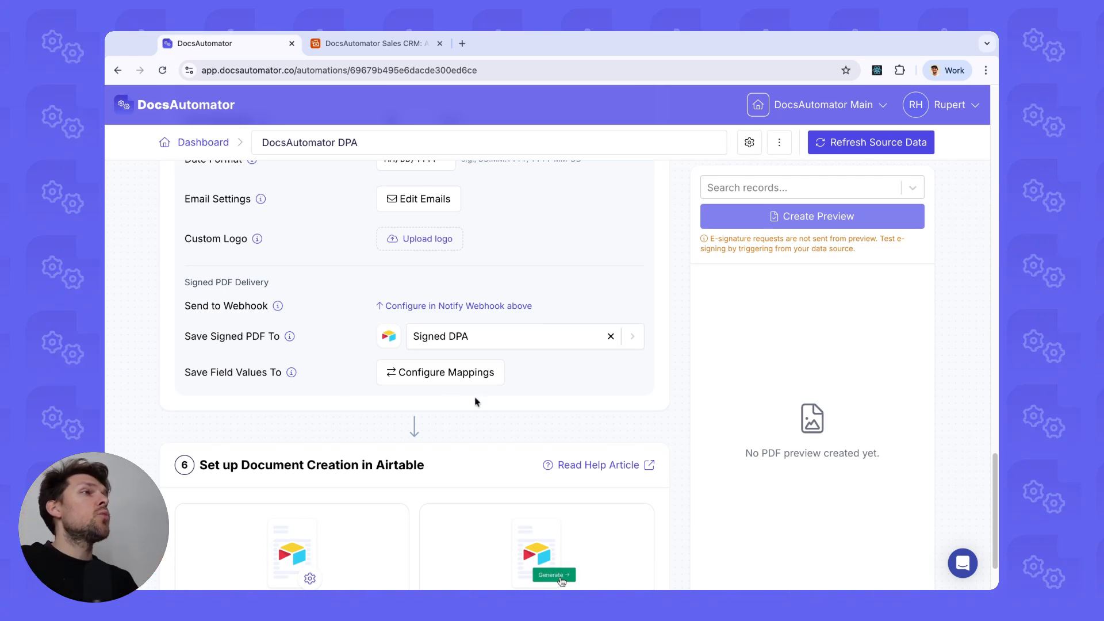
click(402, 43)
scroll(672, 230, right, 5)
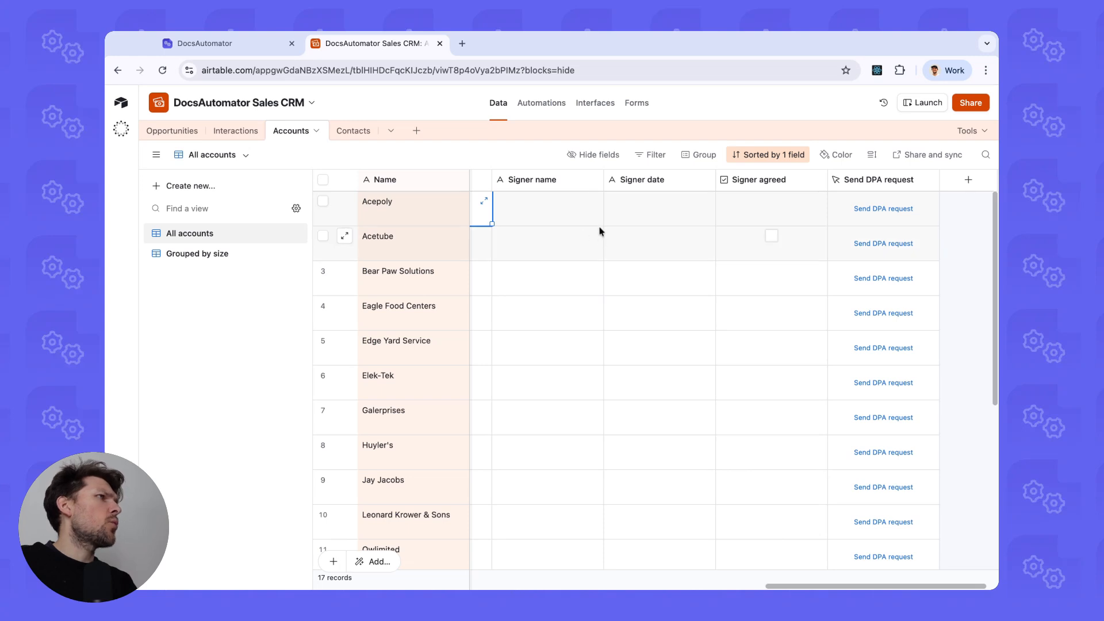
scroll(600, 233, left, 1)
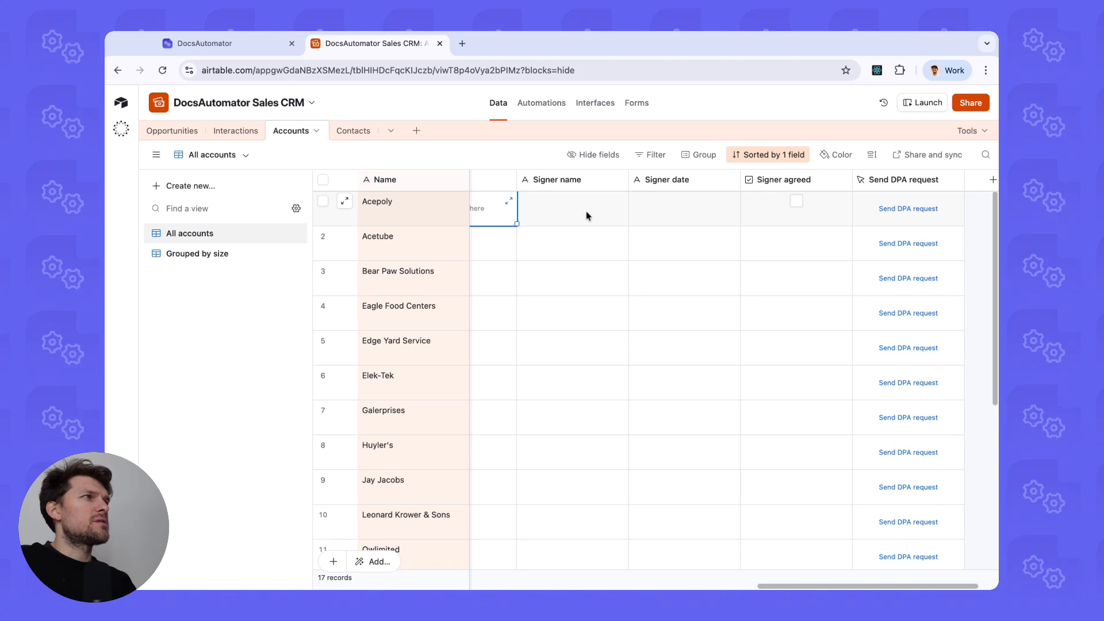
drag(585, 217, 777, 221)
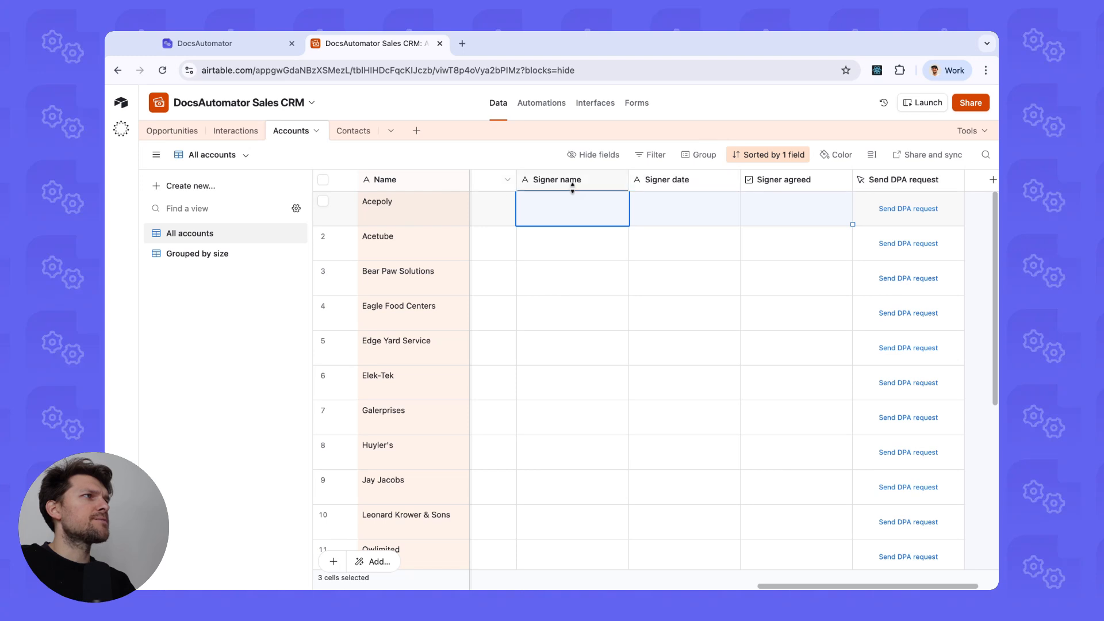
click(229, 44)
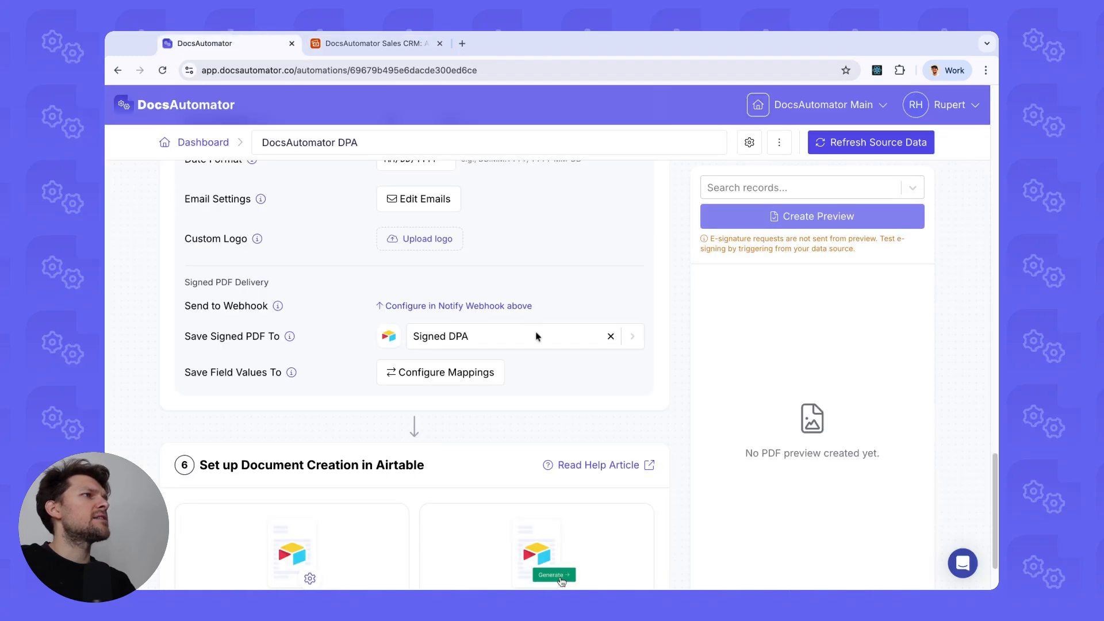
click(443, 371)
Map the agree checkbox to Signer agreed, date 1 to Signer date, first name to Signer name, and save.
click(611, 233)
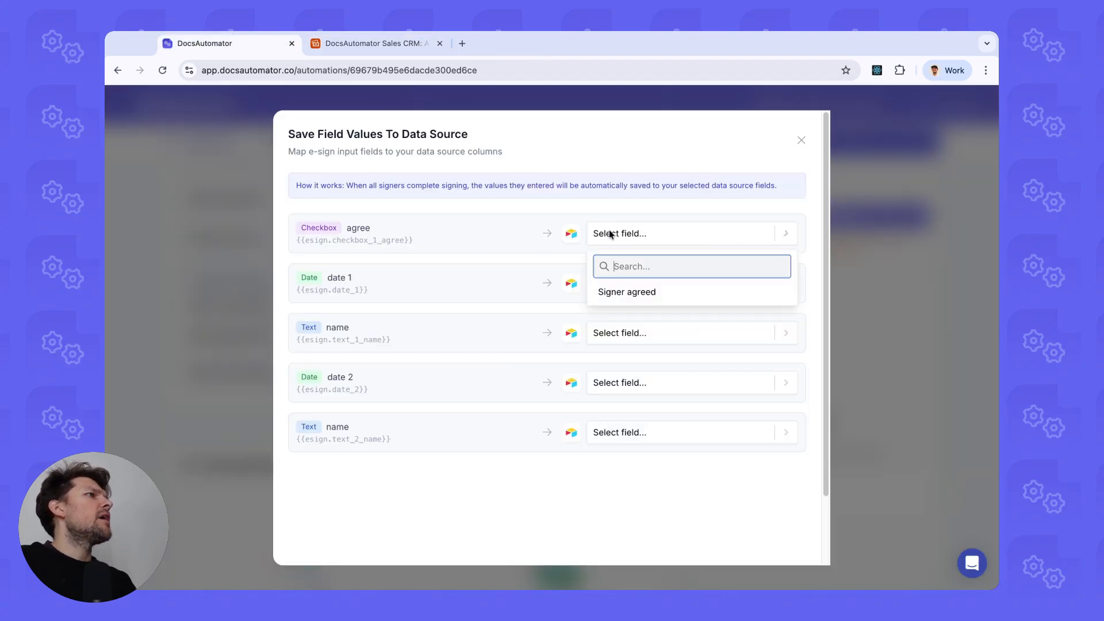
click(609, 288)
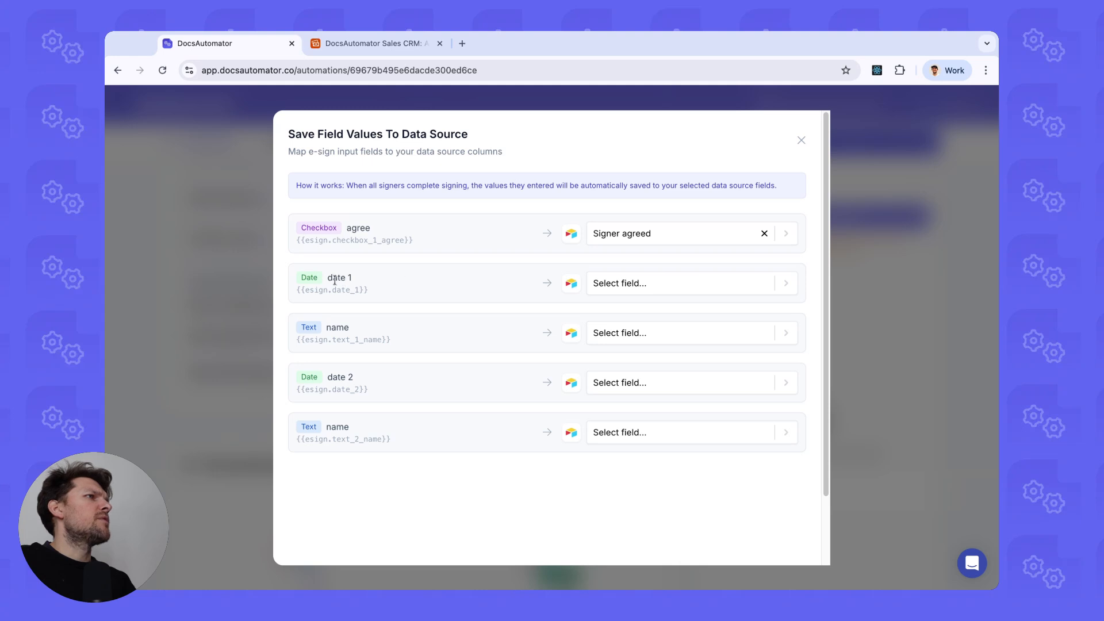
click(617, 291)
click(639, 386)
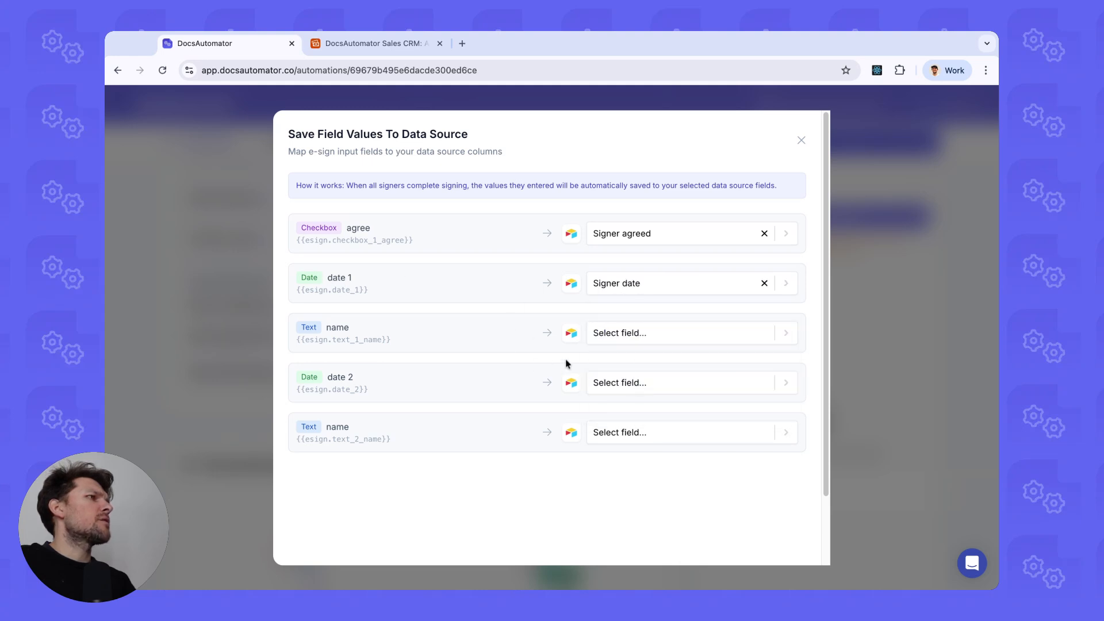
click(662, 329)
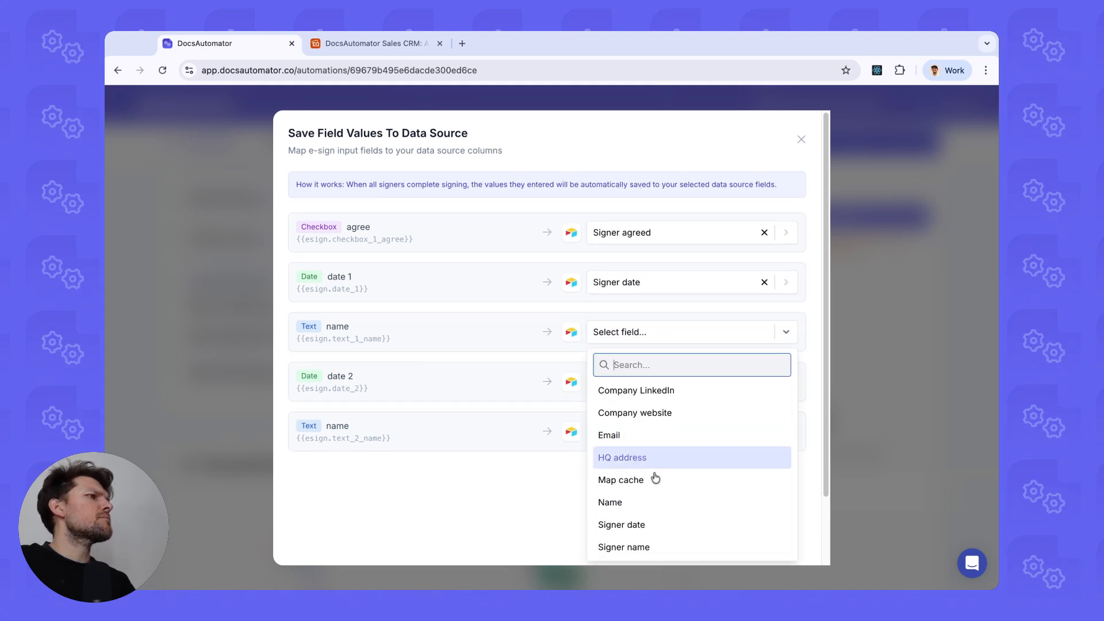
click(648, 547)
scroll(616, 420, down, 2)
scroll(738, 403, up, 2)
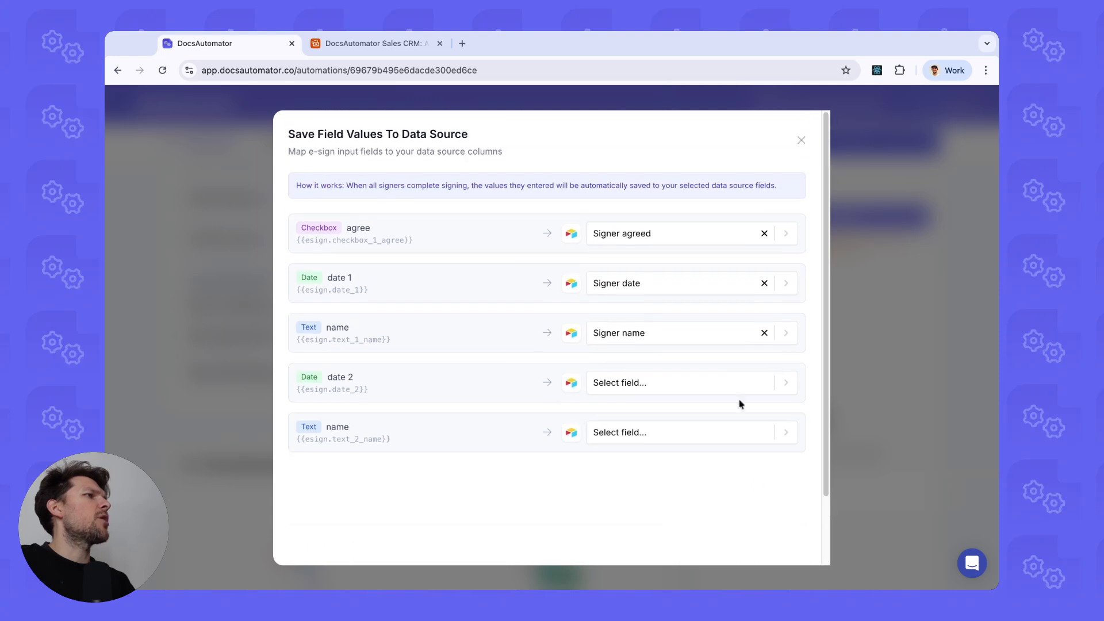
scroll(739, 403, down, 2)
click(761, 535)
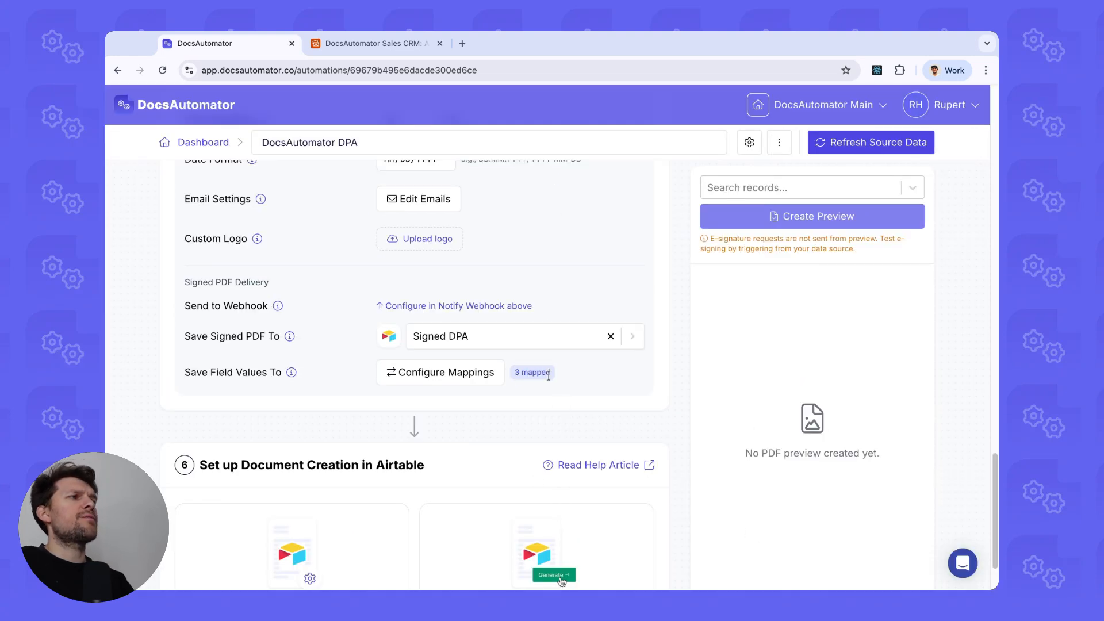
Generate documents manually from a table button or formula field and copy the URL formula.
scroll(543, 365, up, 8)
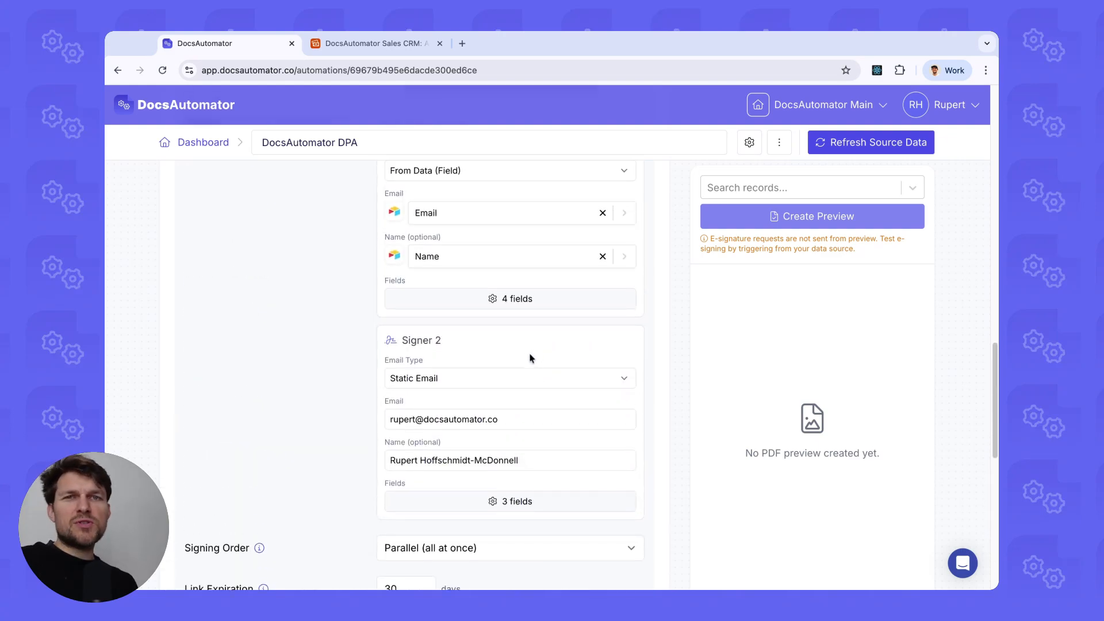
scroll(531, 358, down, 1)
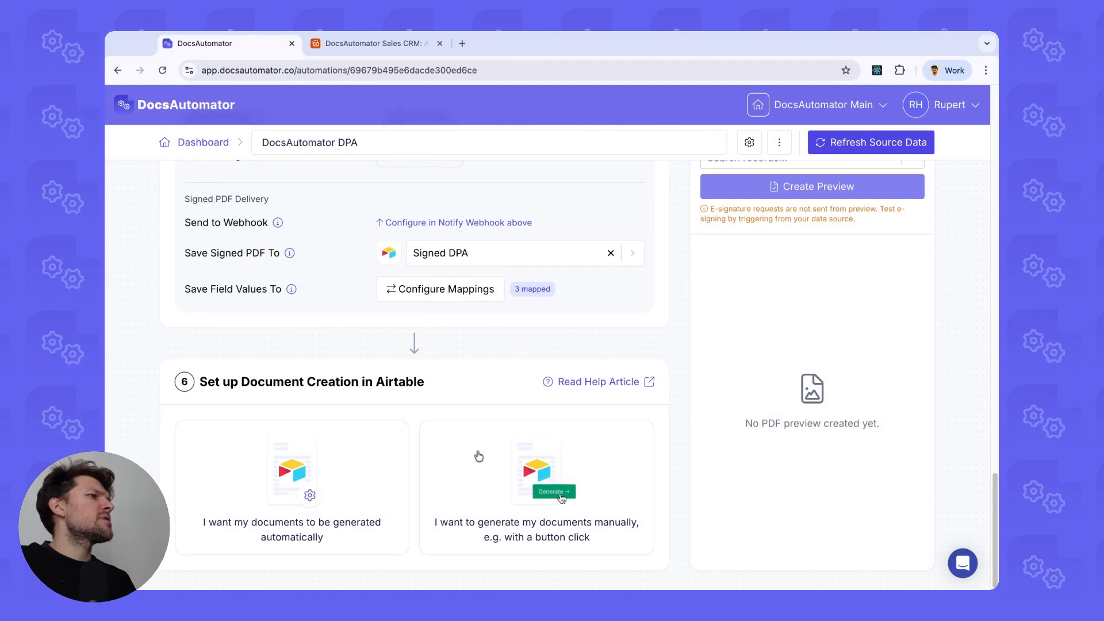
click(493, 437)
scroll(322, 393, down, 1)
click(276, 453)
scroll(306, 427, down, 8)
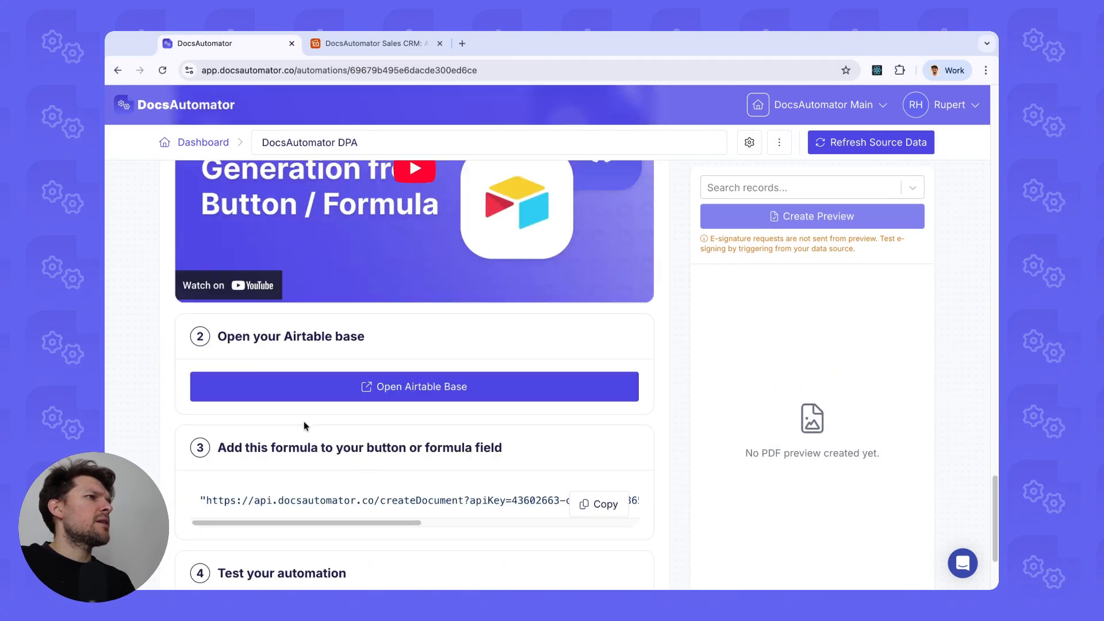
click(595, 480)
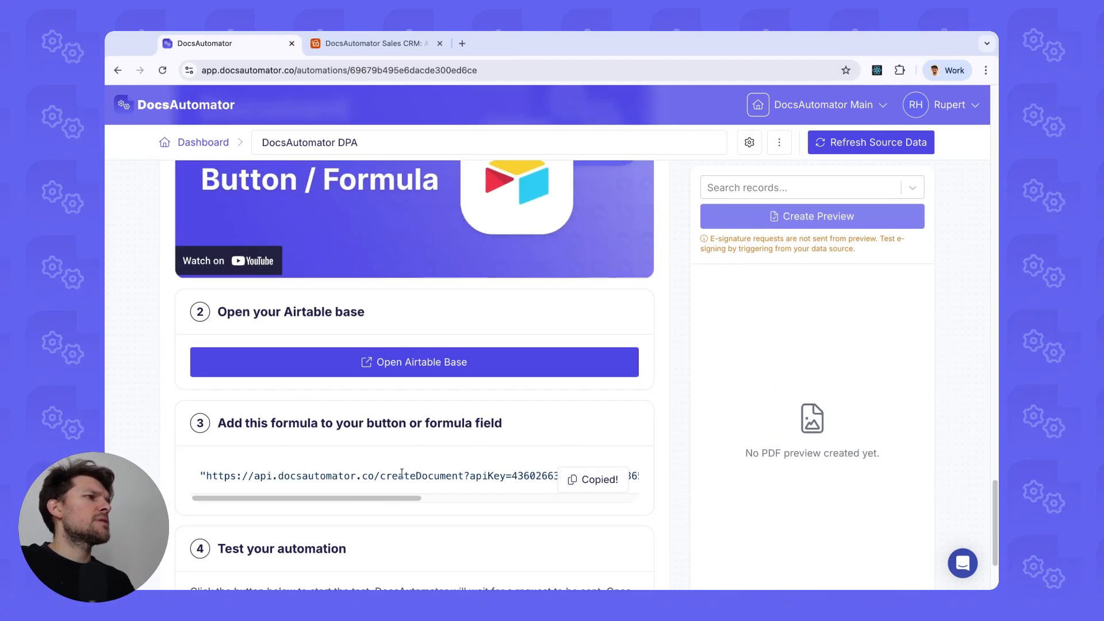
scroll(401, 473, up, 10)
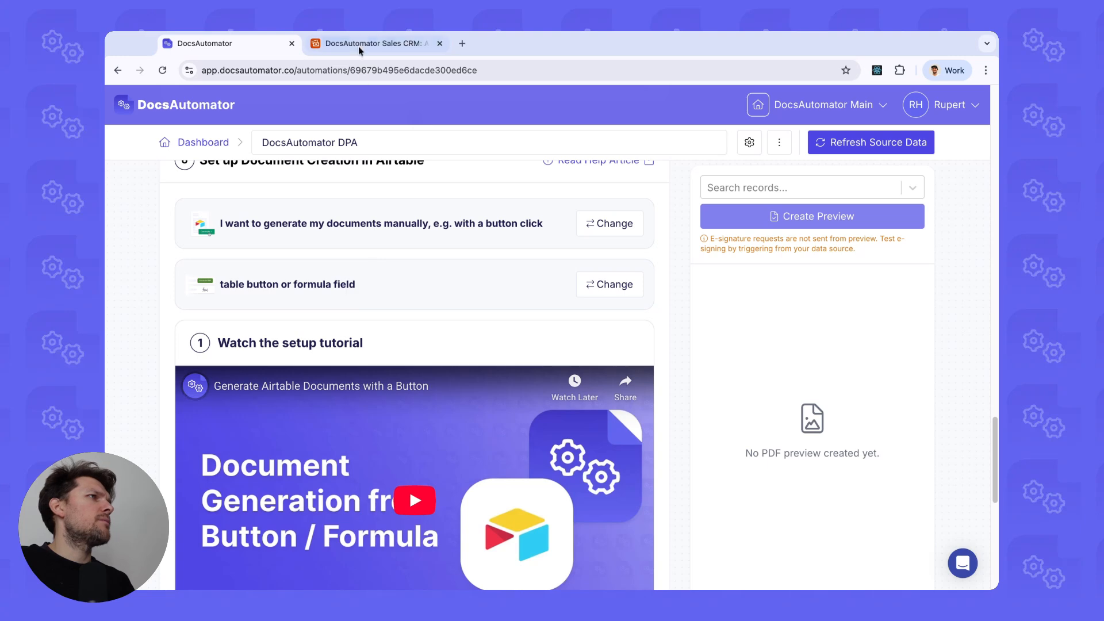
Inspect the Send DPA request button field's URL formula in Airtable, then cancel without changes.
click(359, 51)
right_click(844, 181)
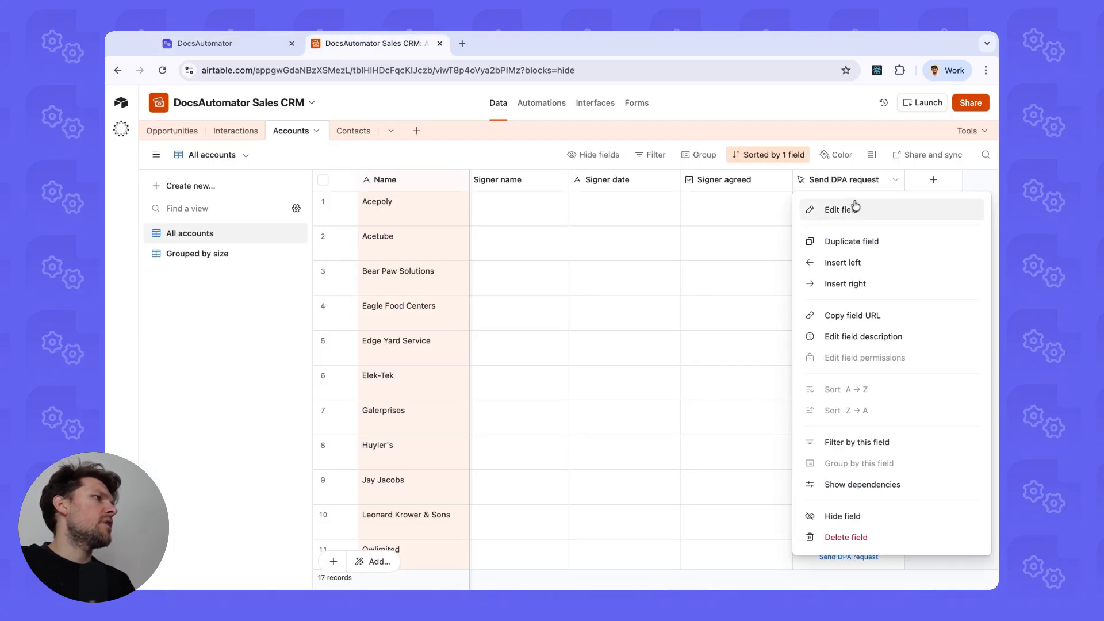
click(855, 208)
click(806, 398)
key(super+a)
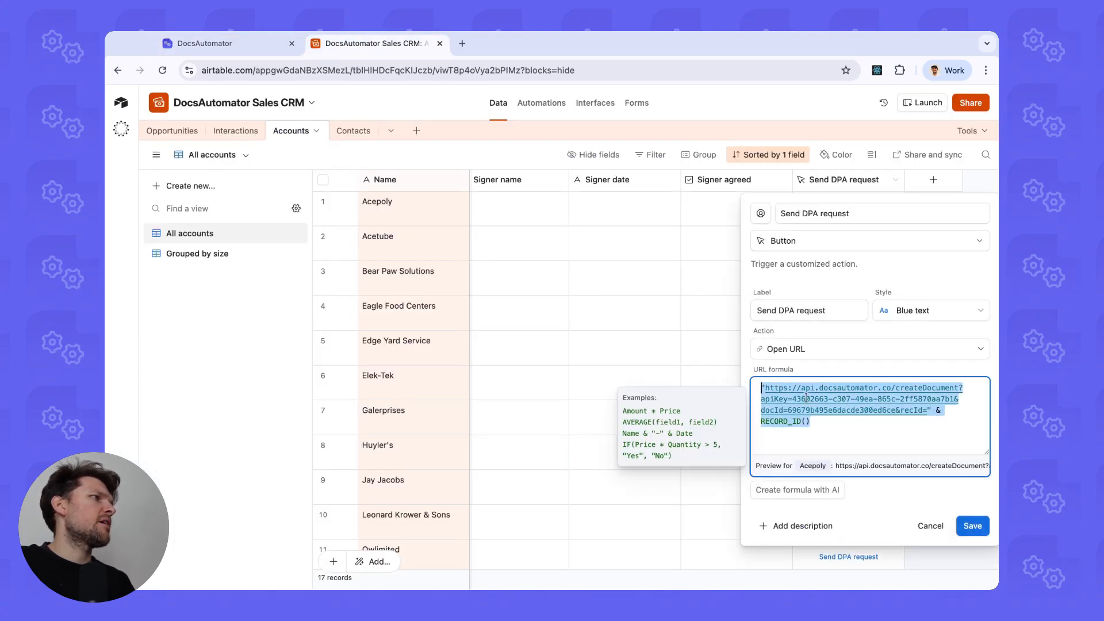
click(934, 526)
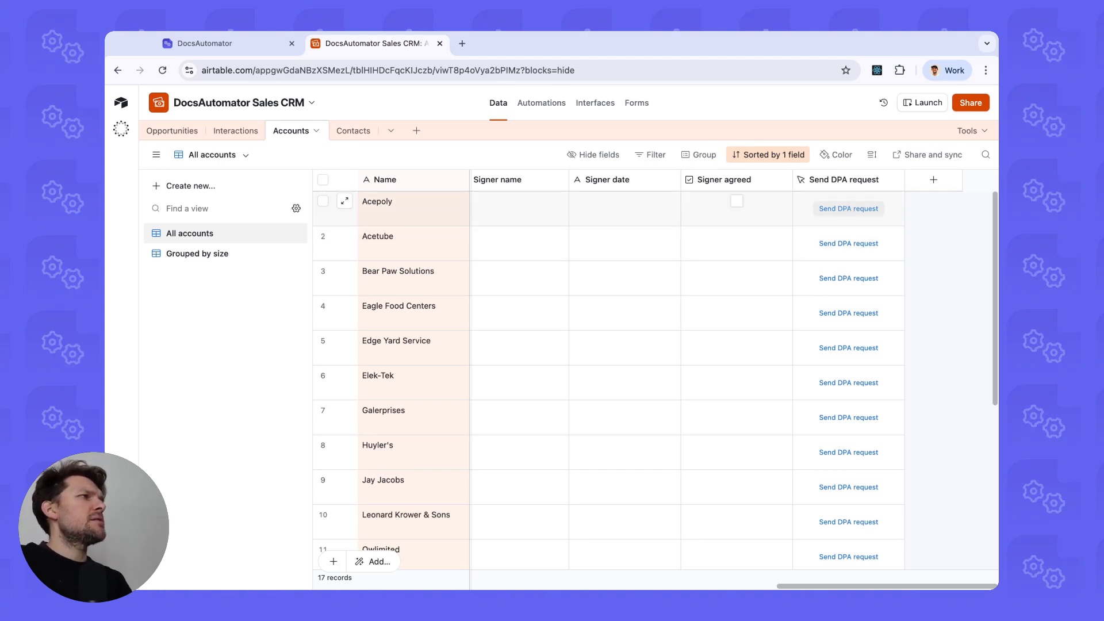
Generate Acepoly's DPA via its Send DPA request button and scroll the PDF to page 4's signature table.
click(824, 208)
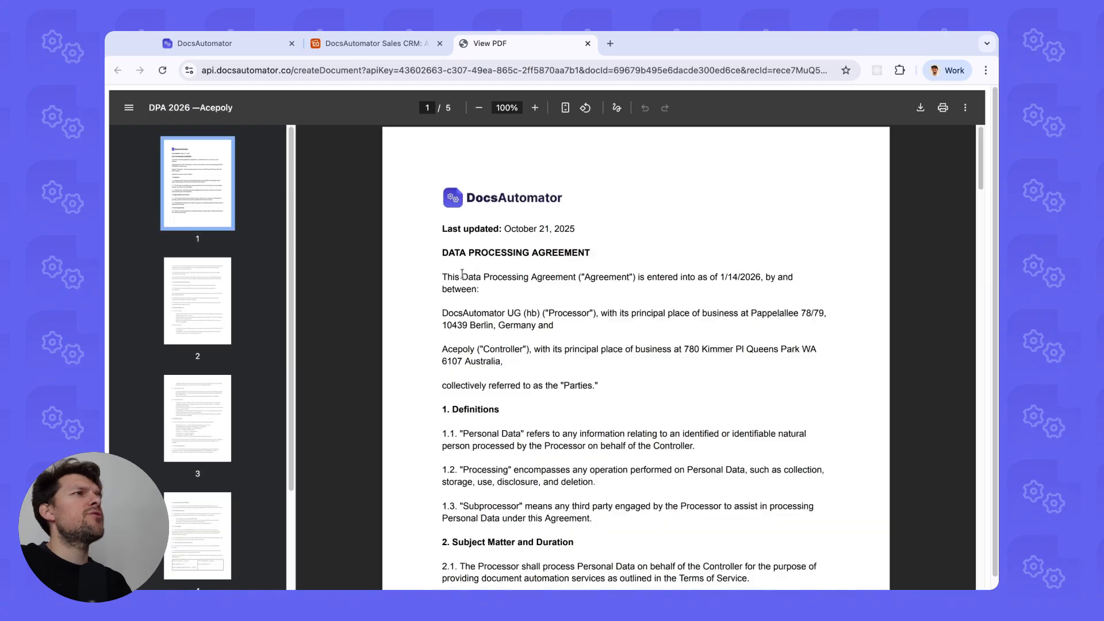
scroll(517, 330, down, 20)
scroll(548, 238, up, 1)
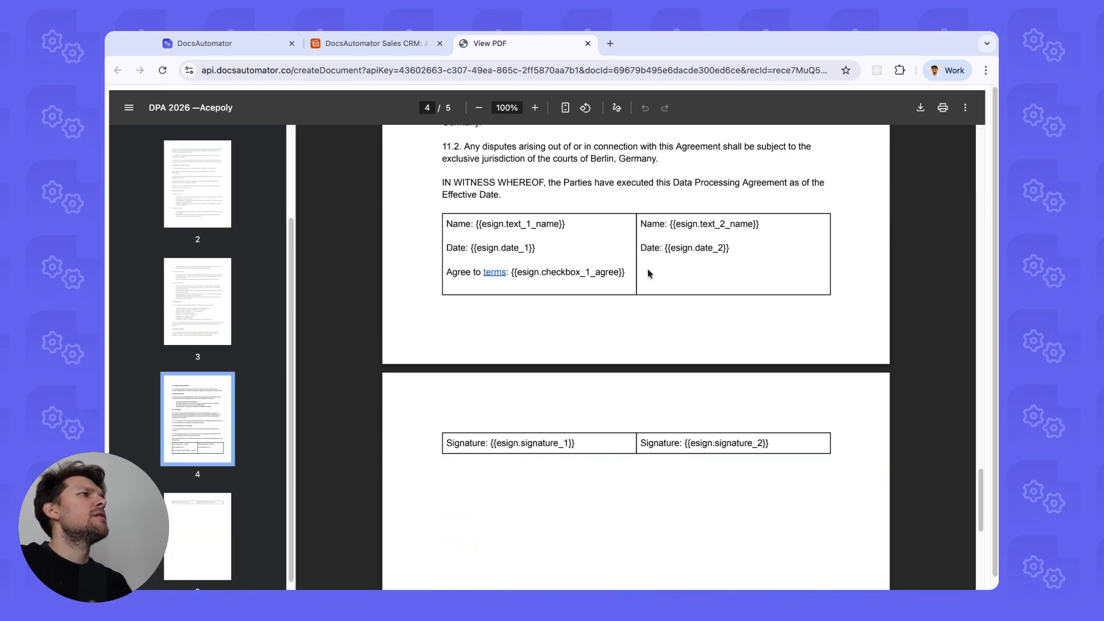
View the DPA 2026 —Acepoly PDF in Acepoly's attachment cell in the Airtable Sales CRM.
click(374, 43)
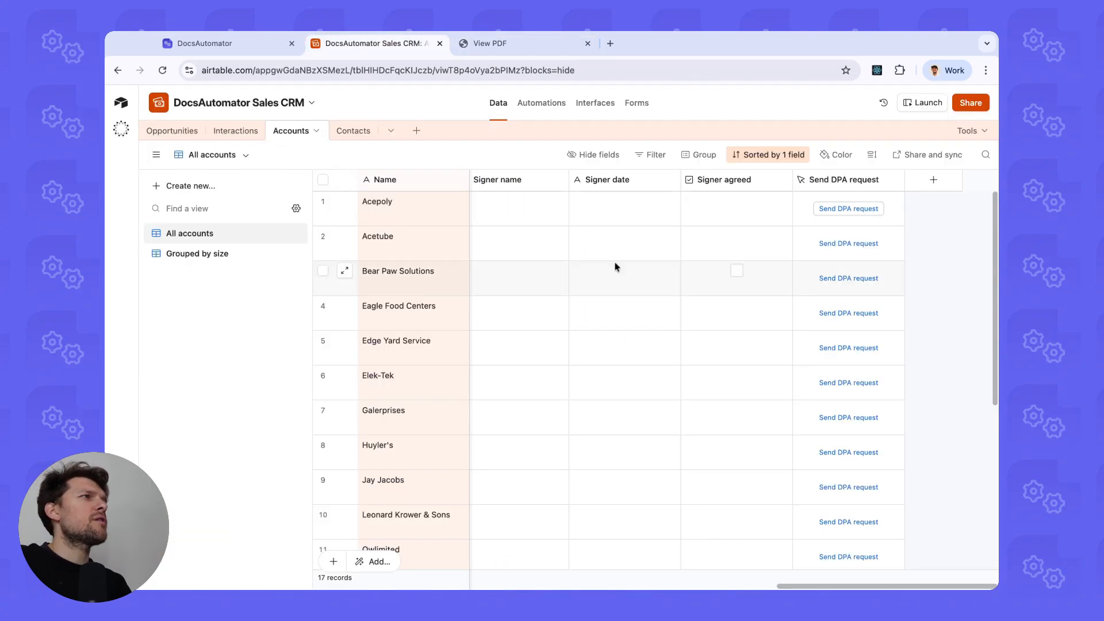
scroll(615, 259, left, 5)
click(543, 213)
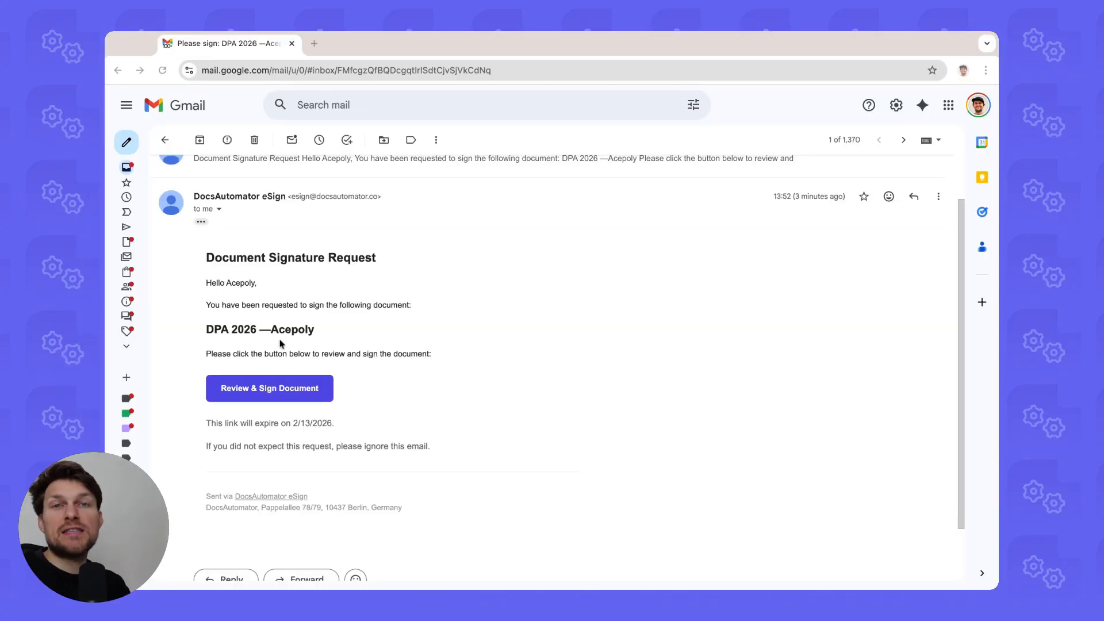
Follow the email's Review & Sign Document link to the DPA 2026 —Acepoly signing page.
click(278, 393)
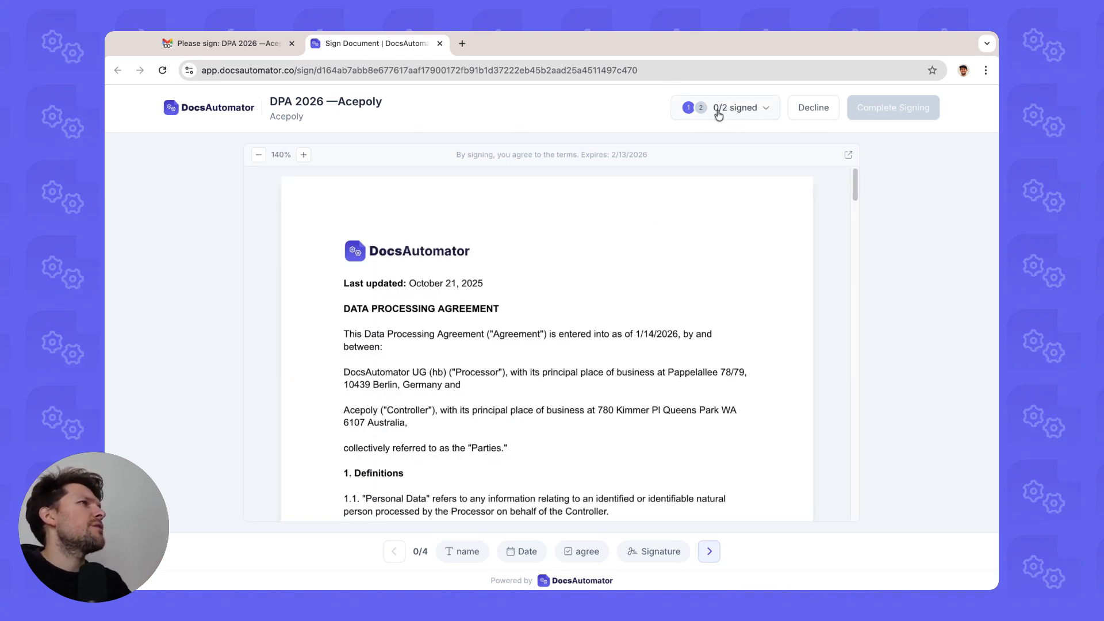
Review the signing progress, noting the second signer is still pending.
click(720, 110)
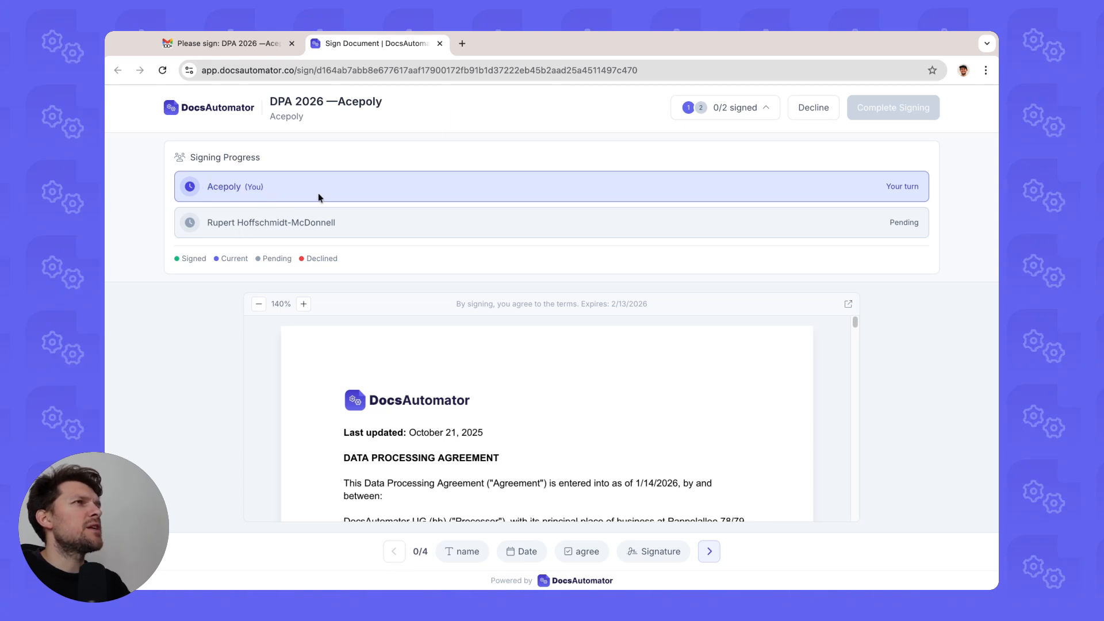
triple_click(395, 224)
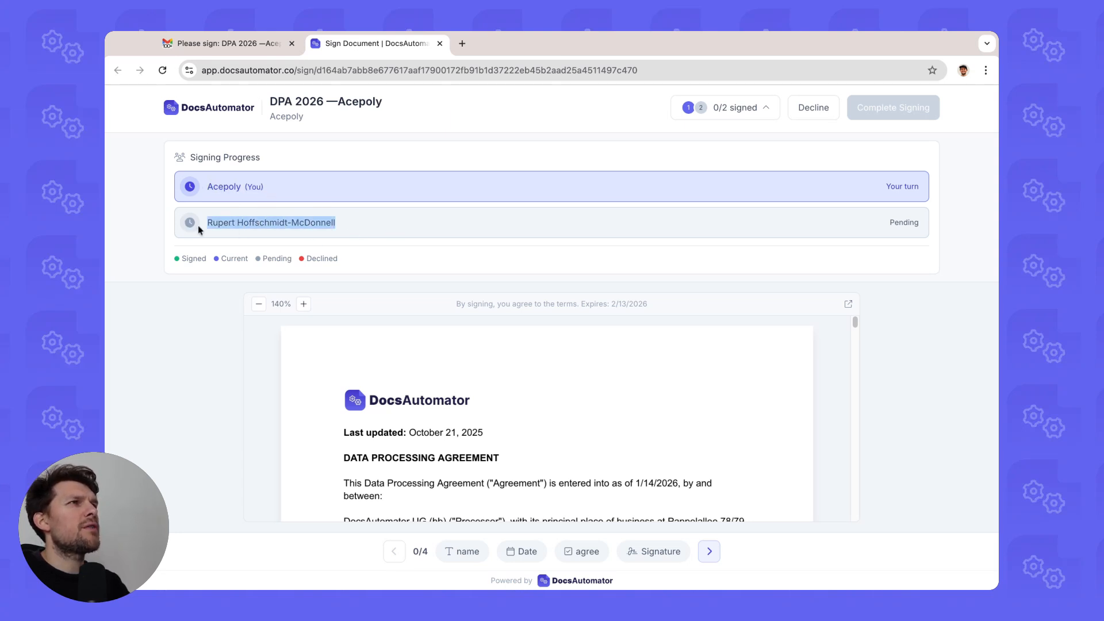
click(718, 111)
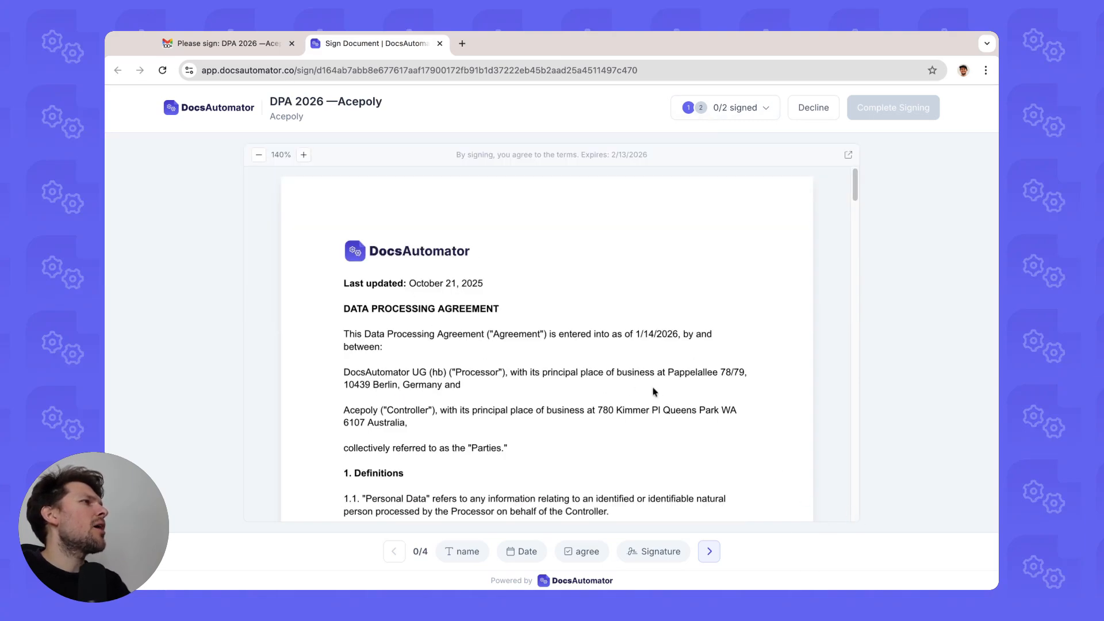
click(710, 553)
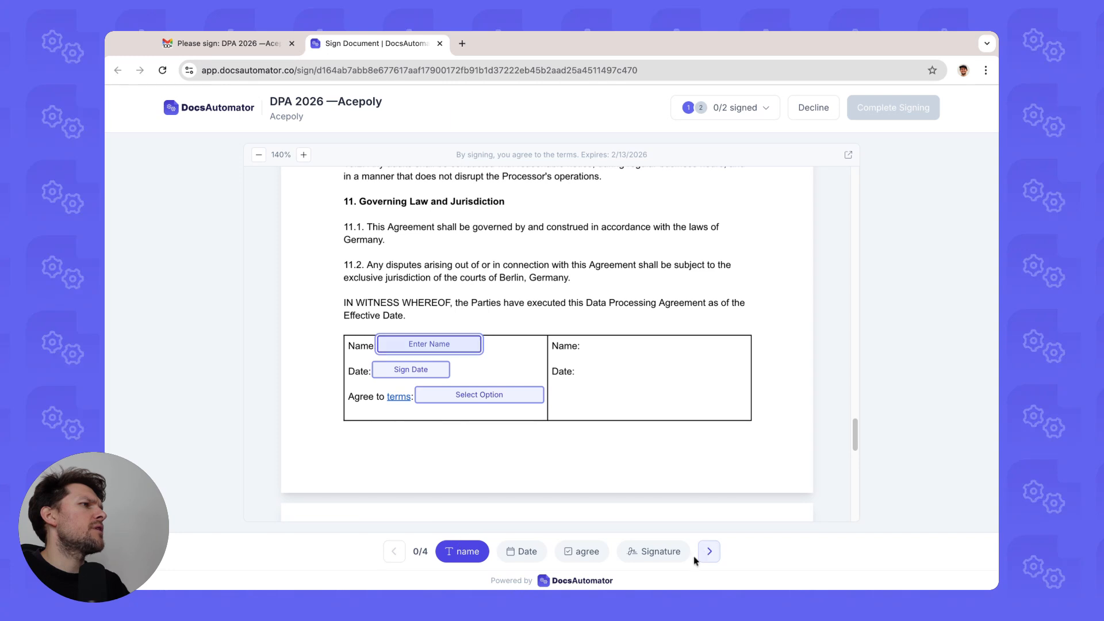
scroll(428, 299, down, 4)
scroll(428, 299, up, 2)
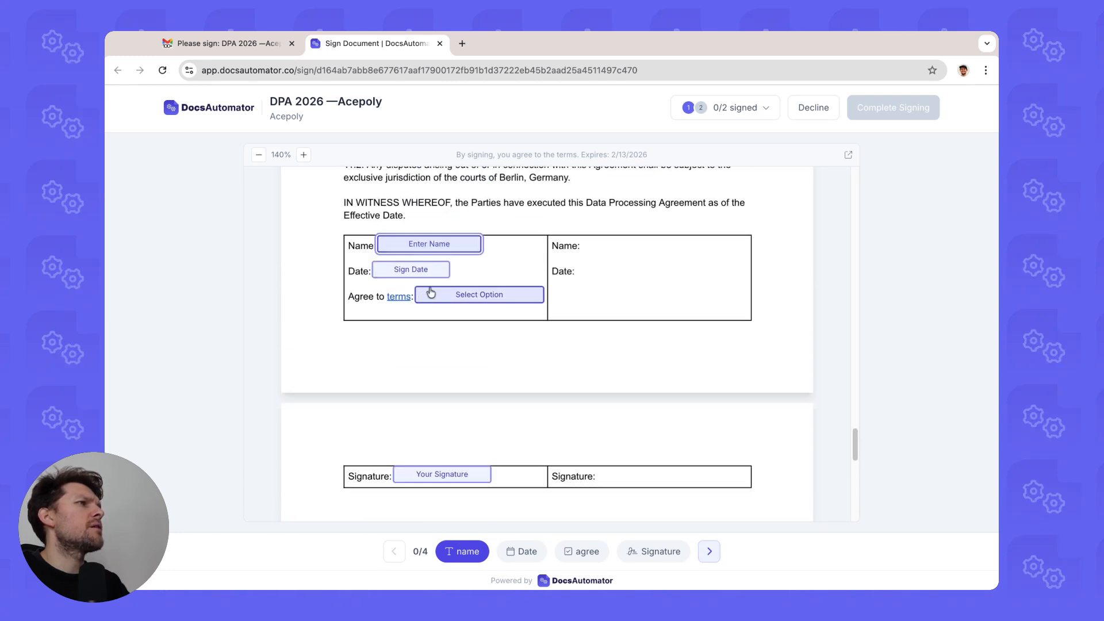
Enter the signer's full name in the Name field.
click(418, 252)
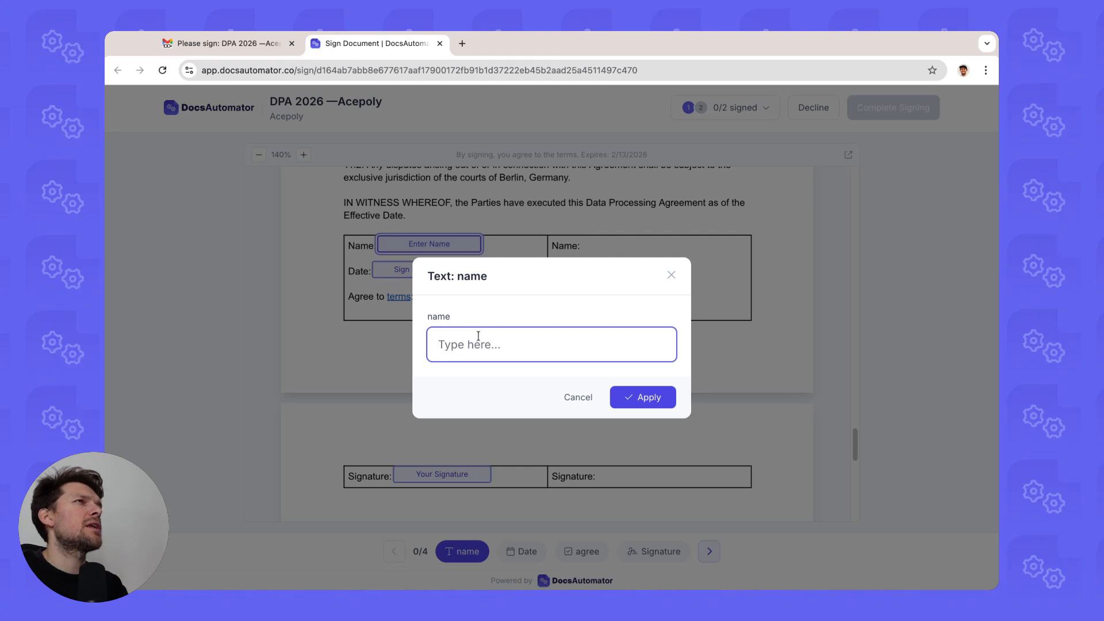
text(Ford pr)
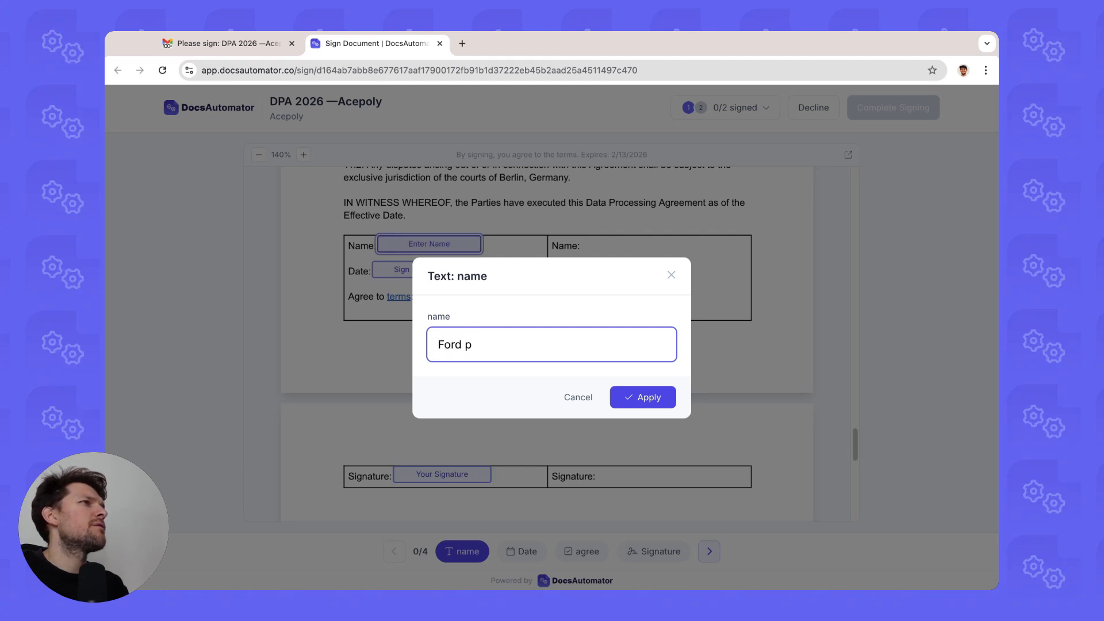
key(BackSpace)
text(Prefe)
key(BackSpace)
key(BackSpace)
text(efe)
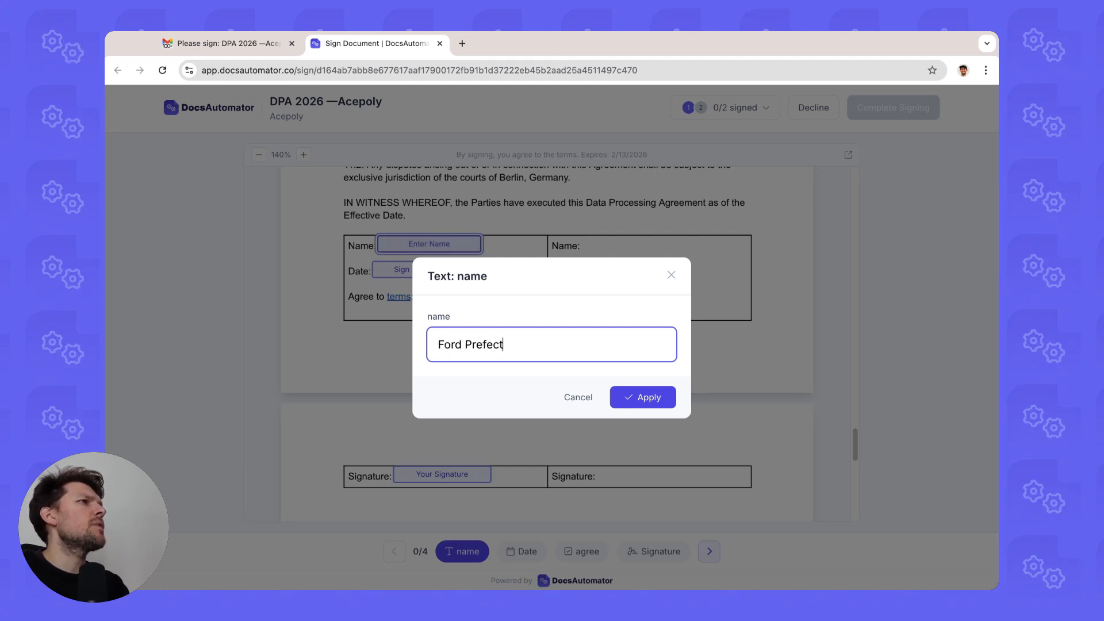
click(636, 398)
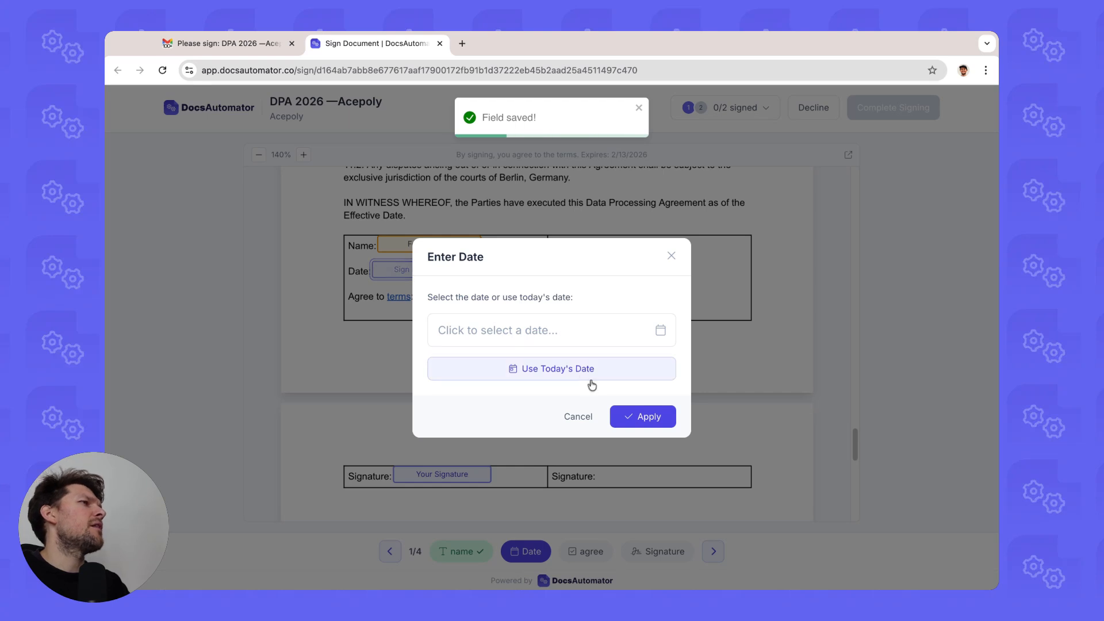
Set the date to today's date, 1/14/2026, and tick agreement to the terms.
click(592, 379)
click(644, 418)
click(470, 299)
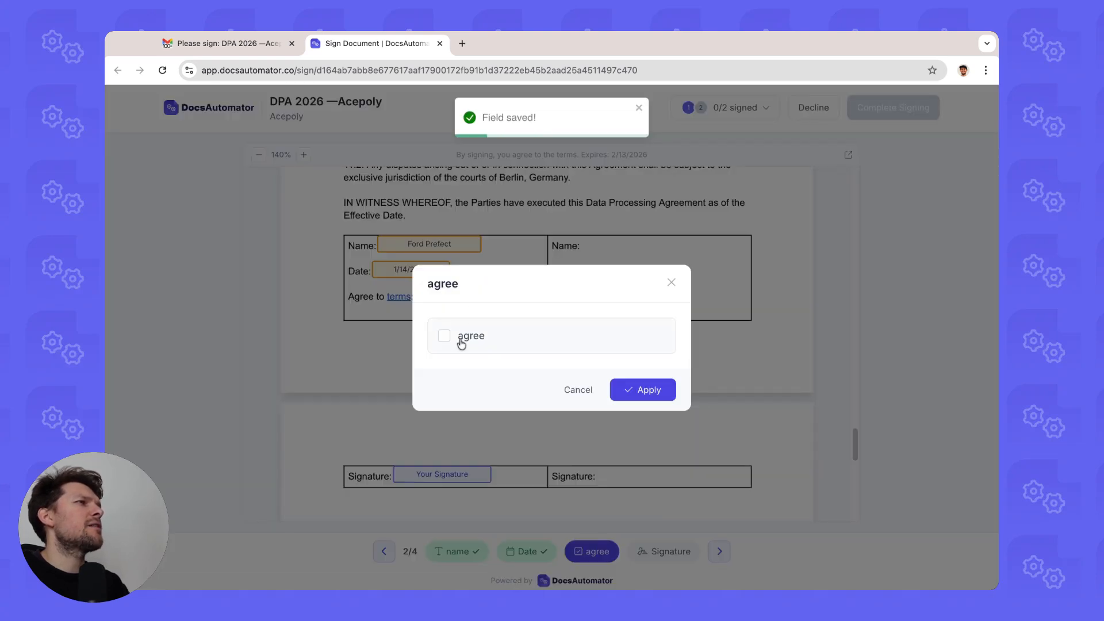
click(460, 339)
click(621, 391)
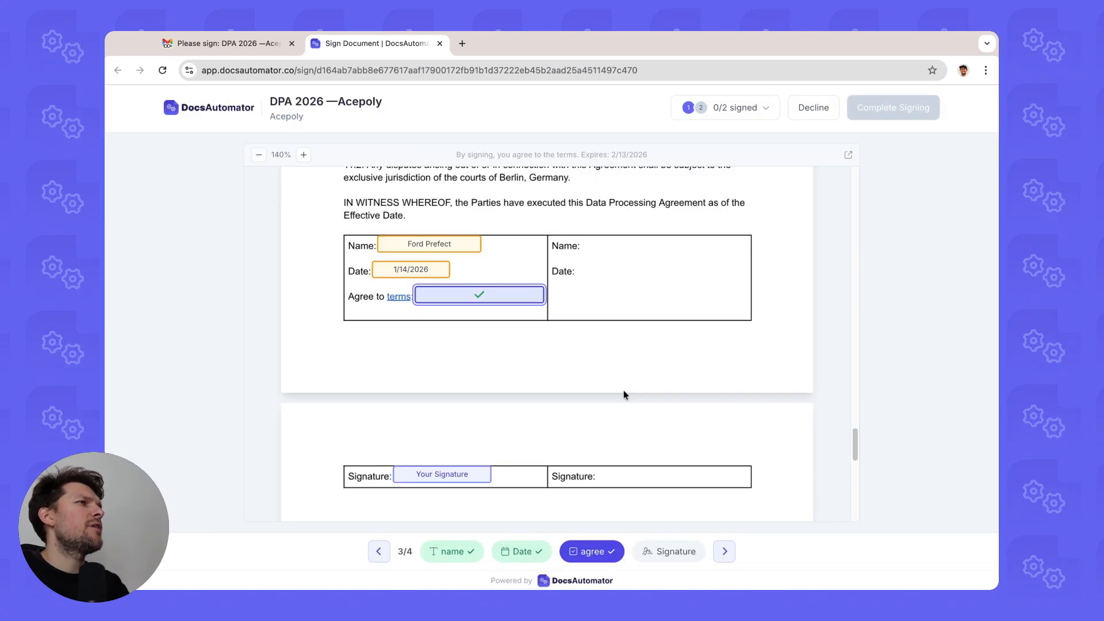
Add a typed signature with the signer's full name and apply it.
click(433, 477)
click(608, 264)
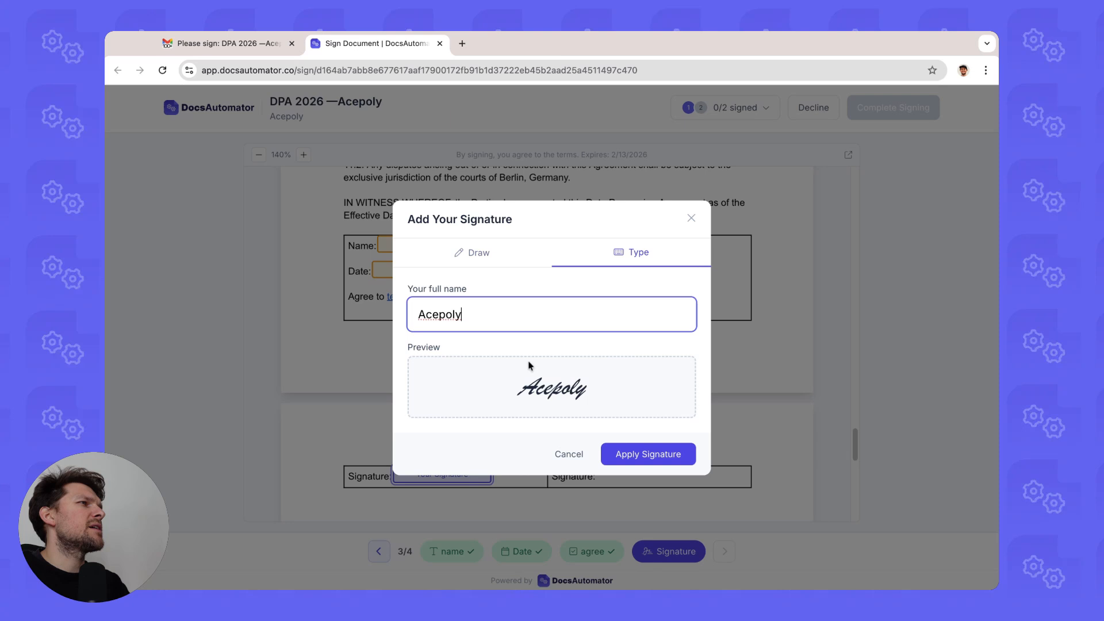
triple_click(504, 316)
text(Ford FP)
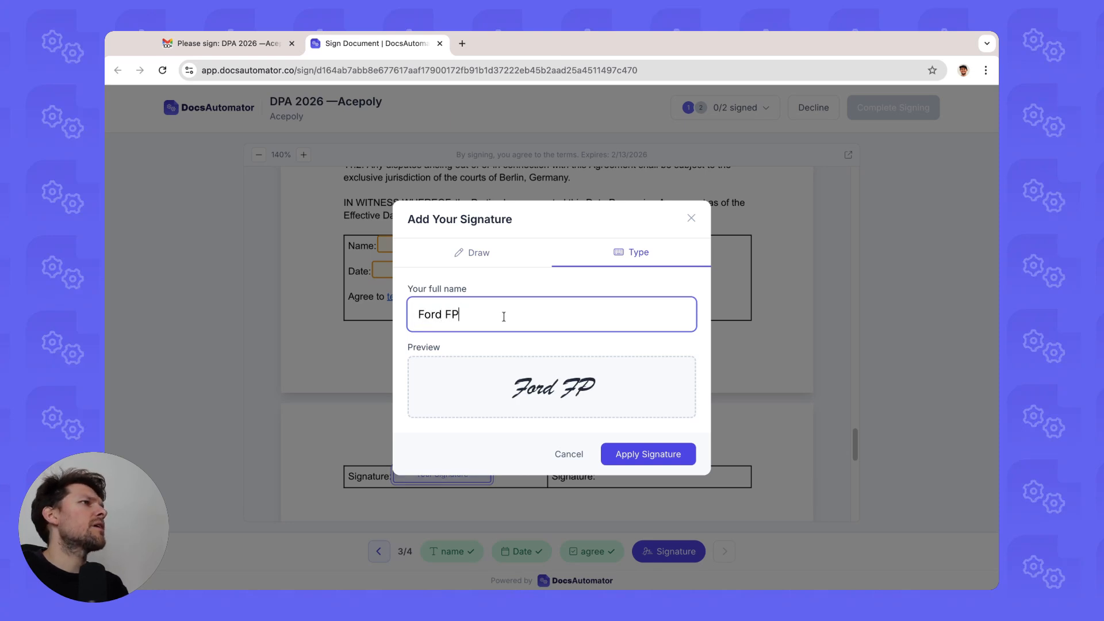
key(BackSpace)
key(BackSpace)
text(Prefect)
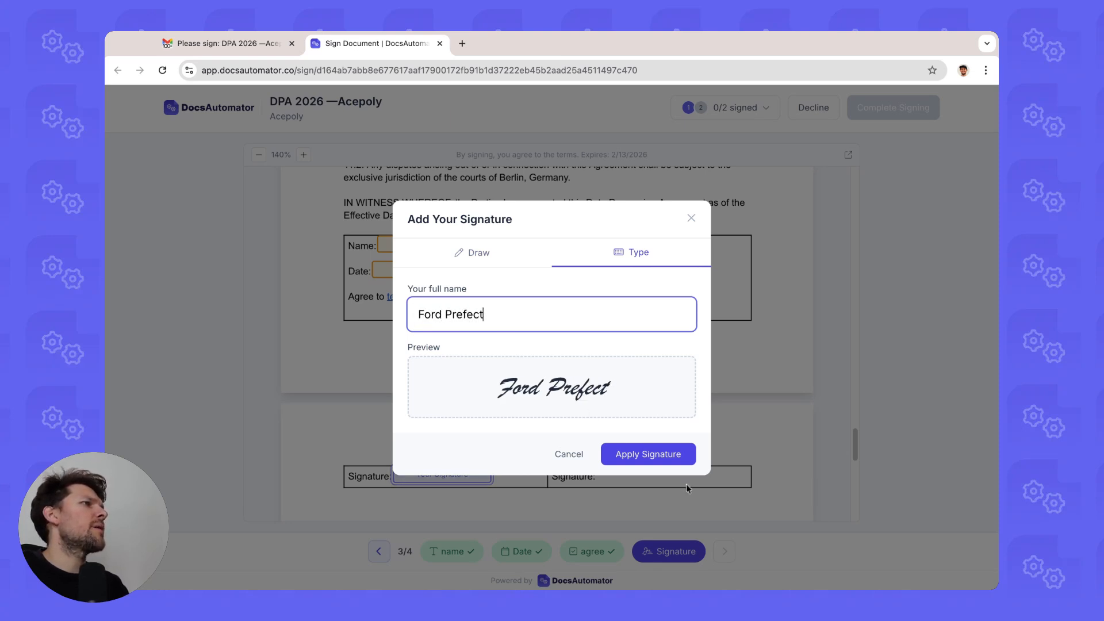
click(667, 460)
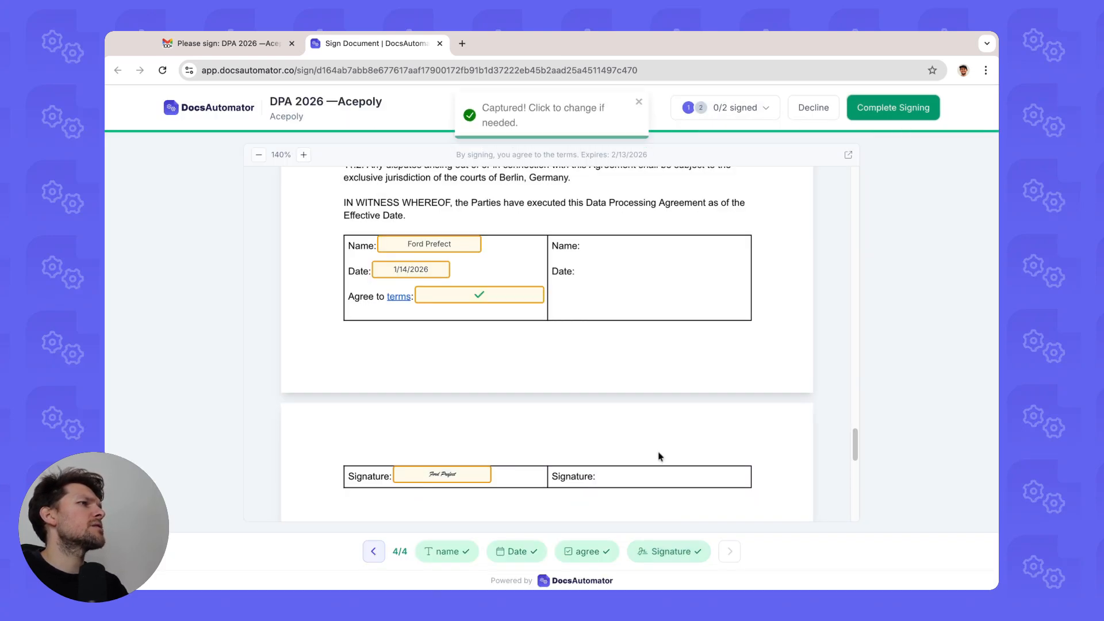
Submit Acepoly's completed signature and review the signing progress email's subject line.
click(886, 107)
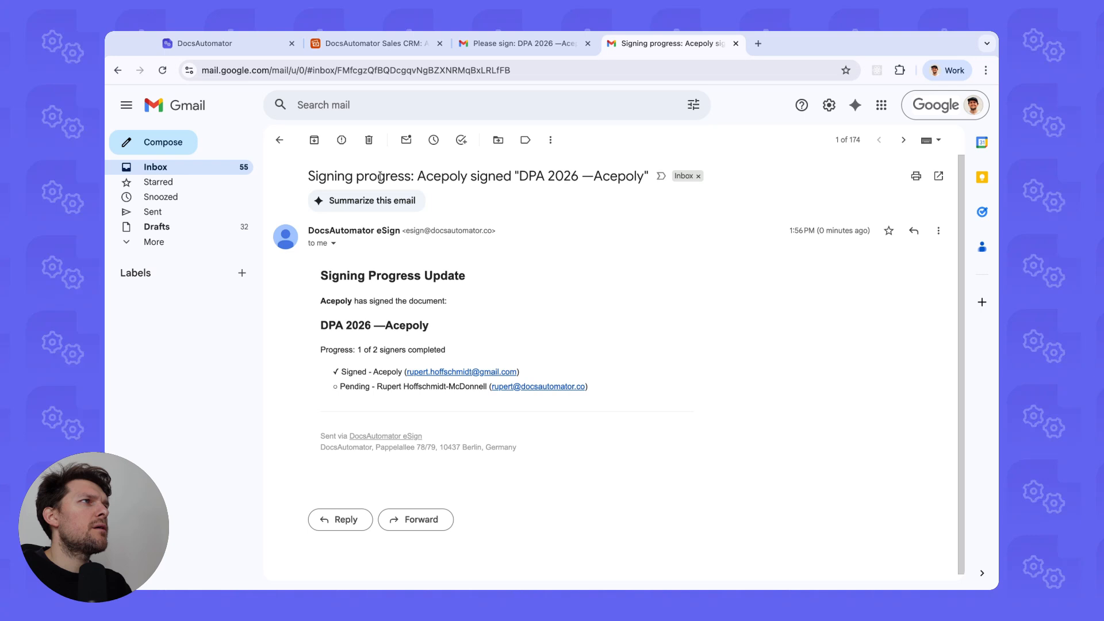
drag(442, 176, 366, 176)
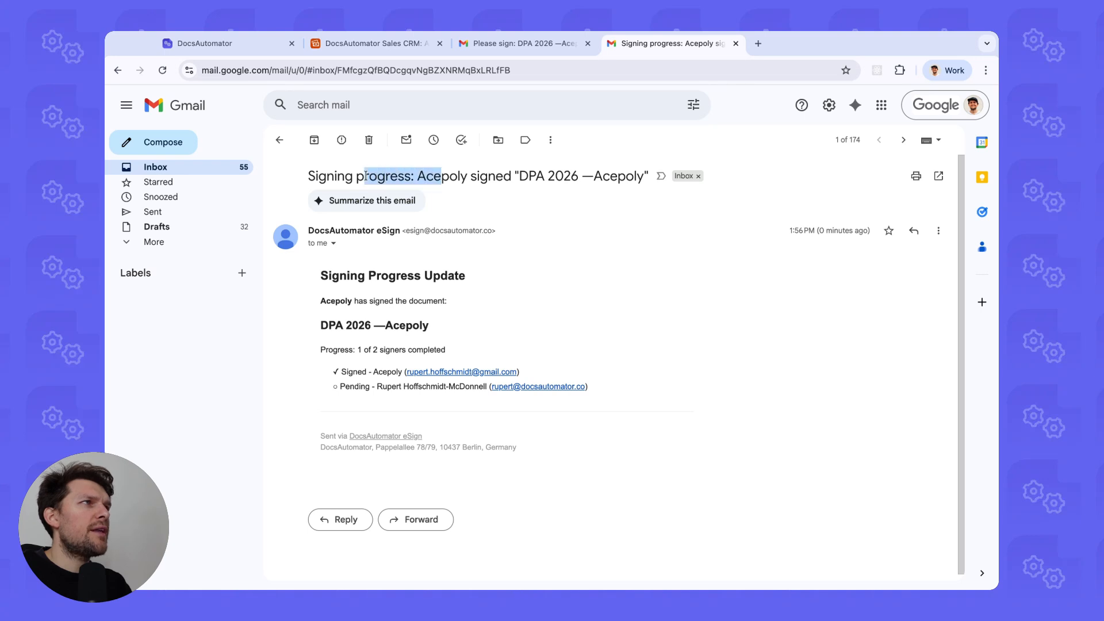
click(365, 176)
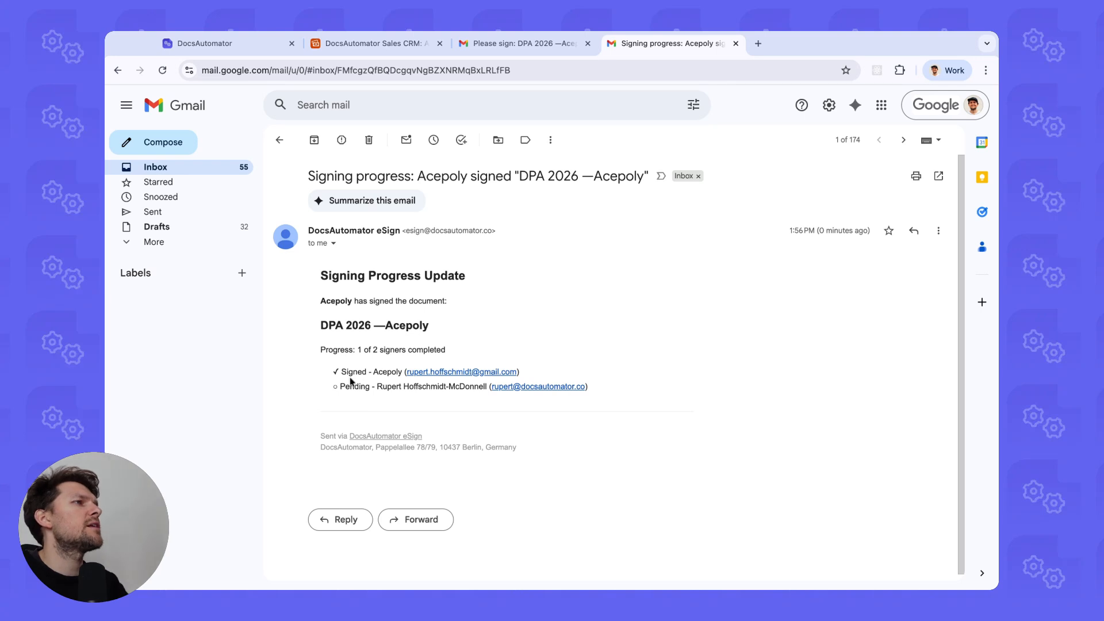
Confirm Acepoly has signed and the second signer is pending, then view their request email.
drag(332, 372, 577, 377)
click(571, 376)
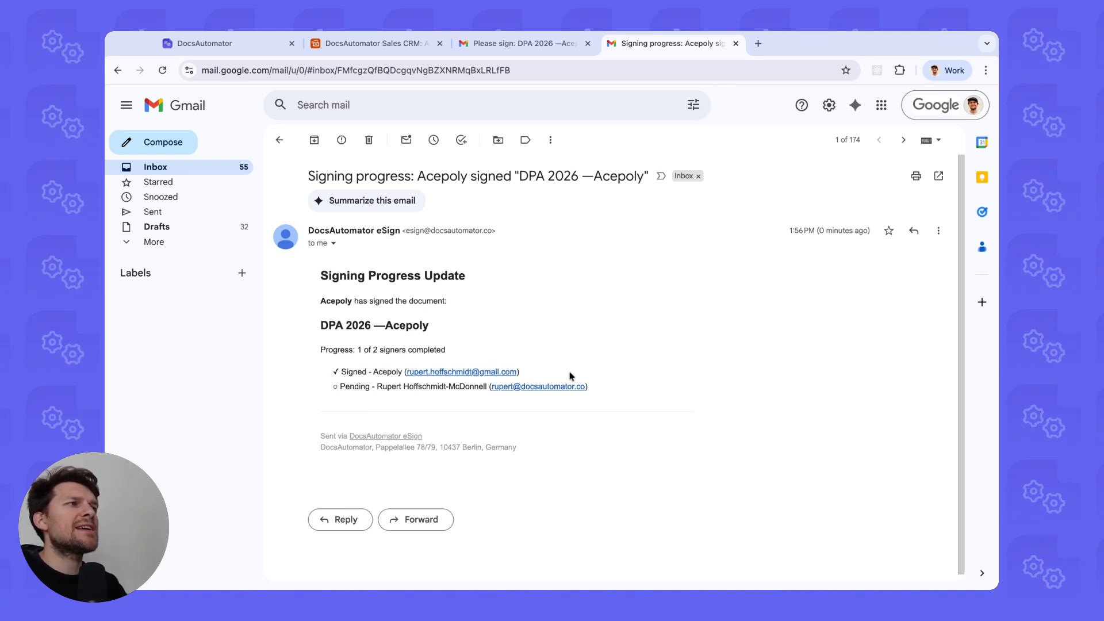
triple_click(439, 387)
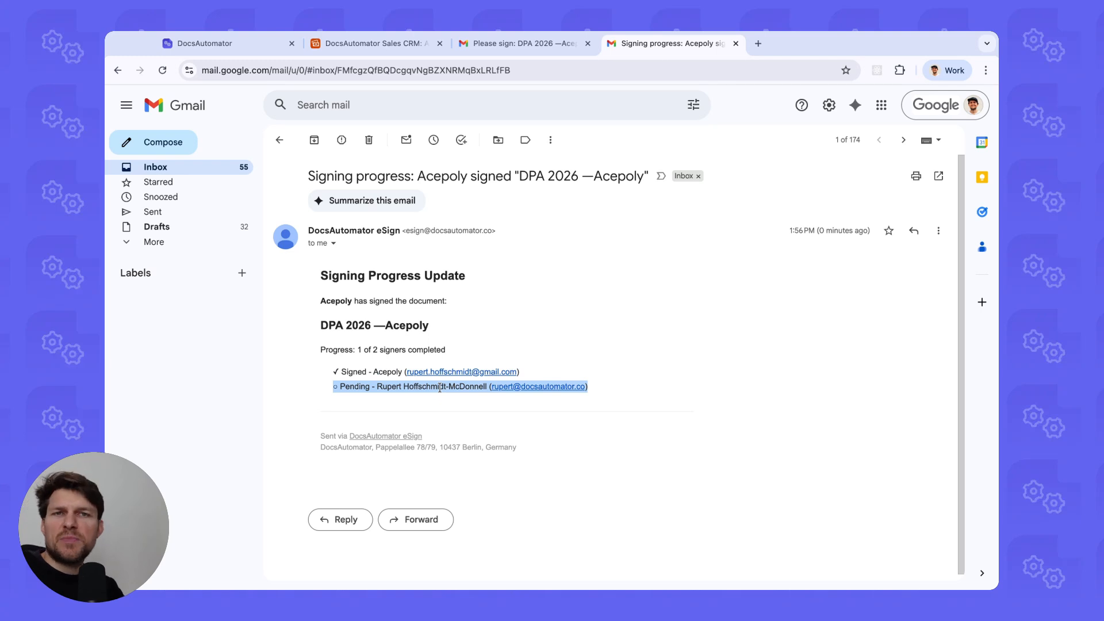
click(439, 387)
triple_click(440, 387)
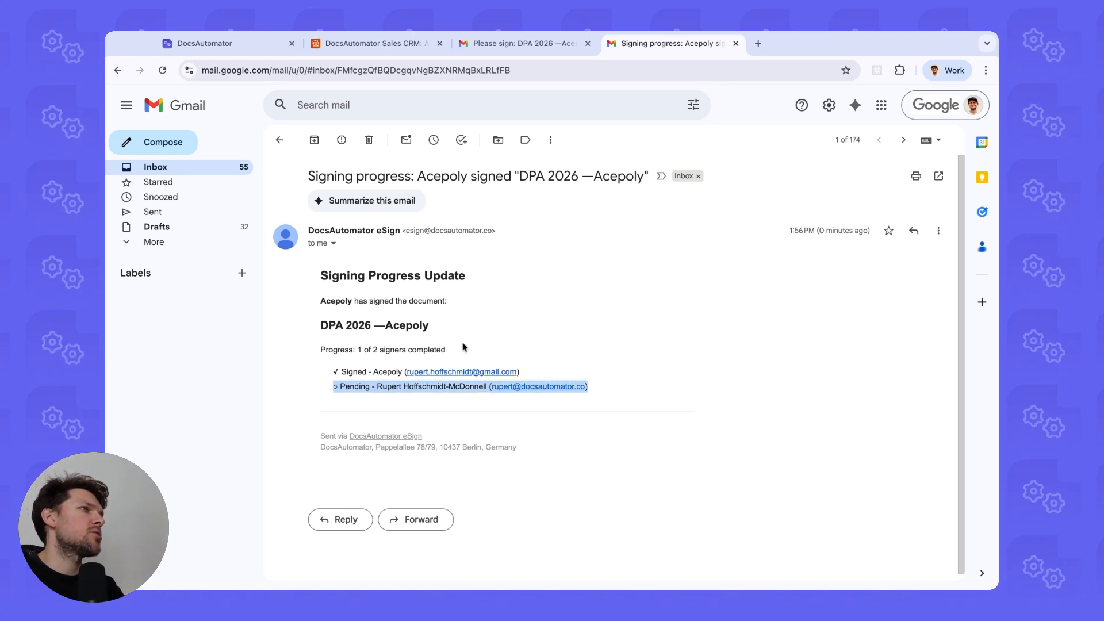
click(525, 255)
click(520, 43)
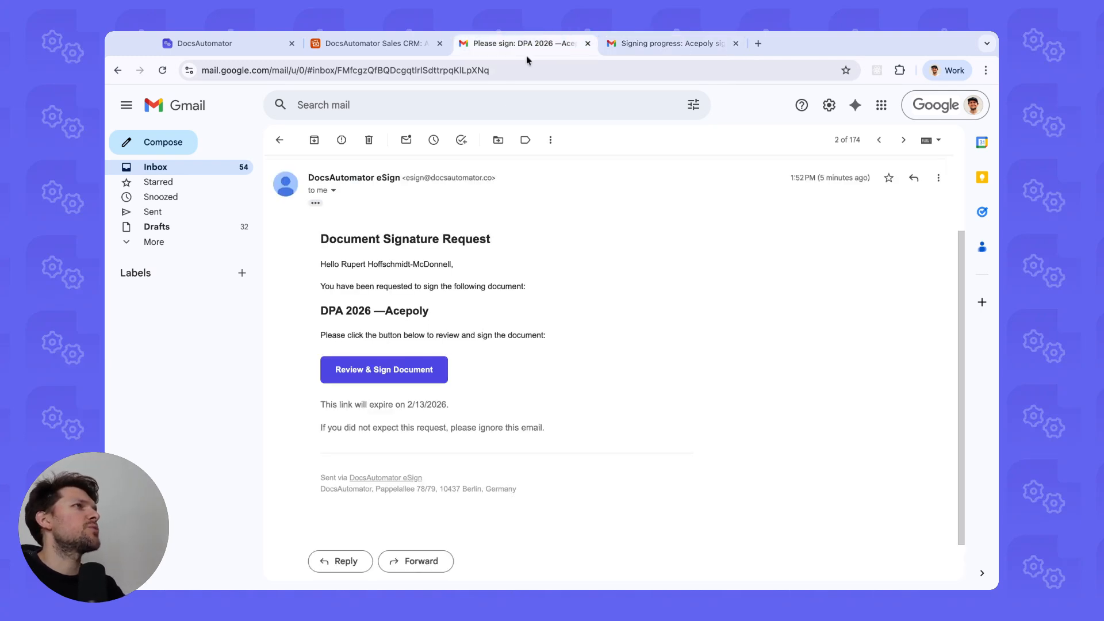
Open the DPA, accept electronic-signing consent and confirm Acepoly has already signed.
click(397, 364)
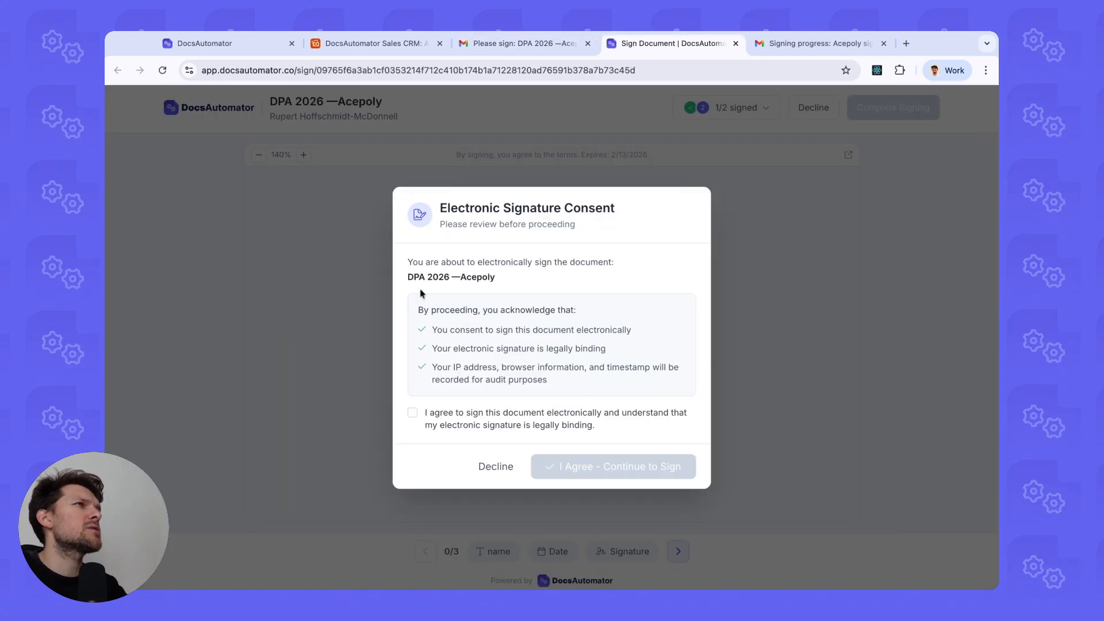
click(528, 412)
click(616, 460)
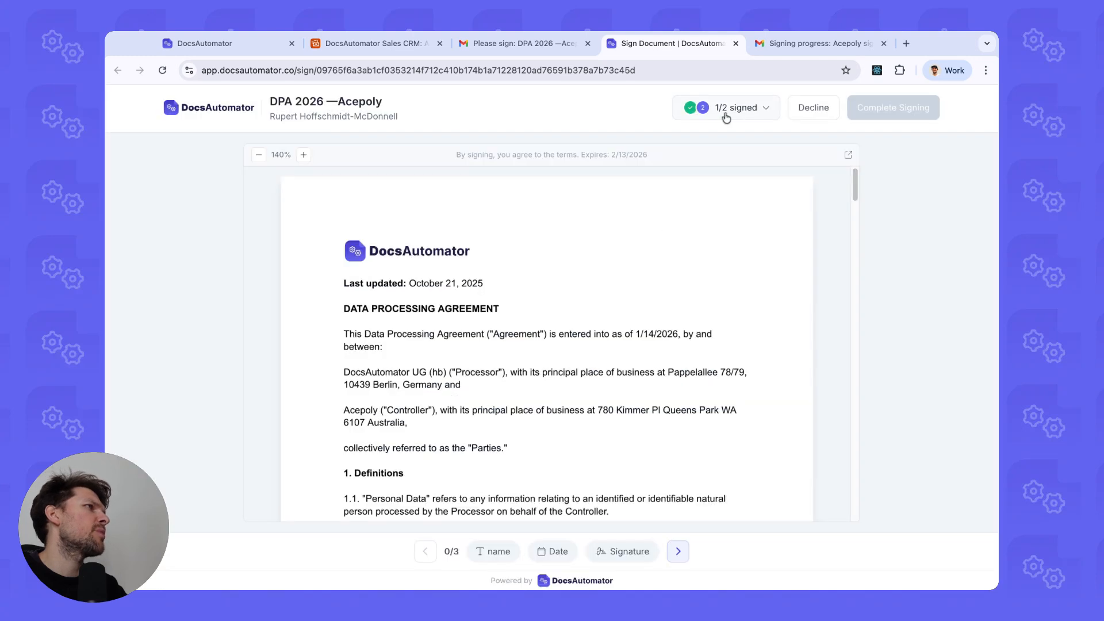
click(725, 108)
double_click(213, 184)
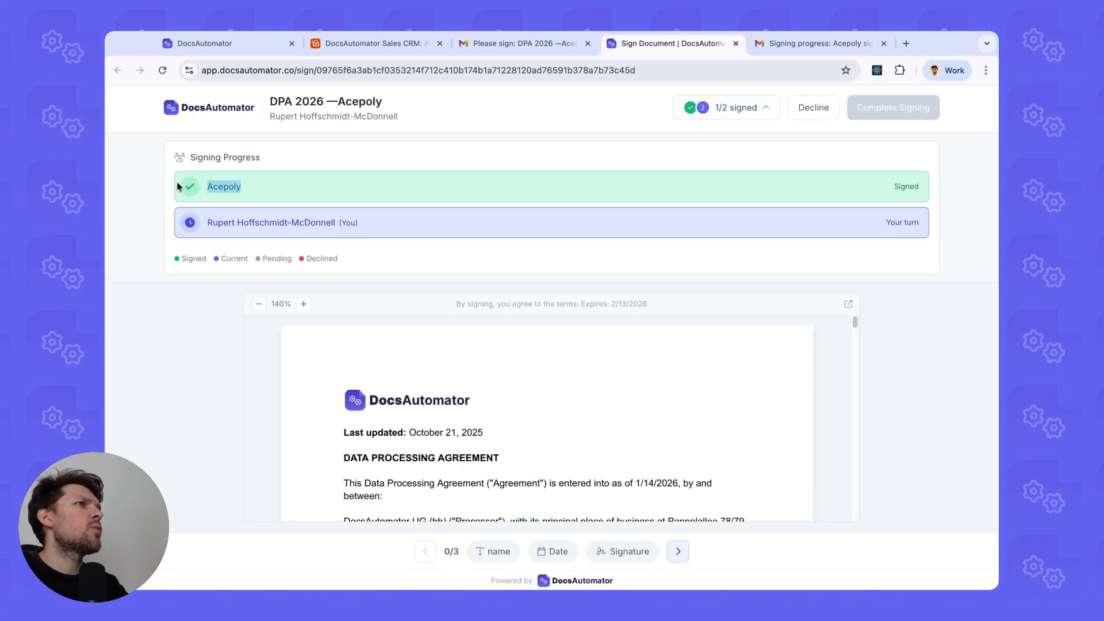
click(233, 184)
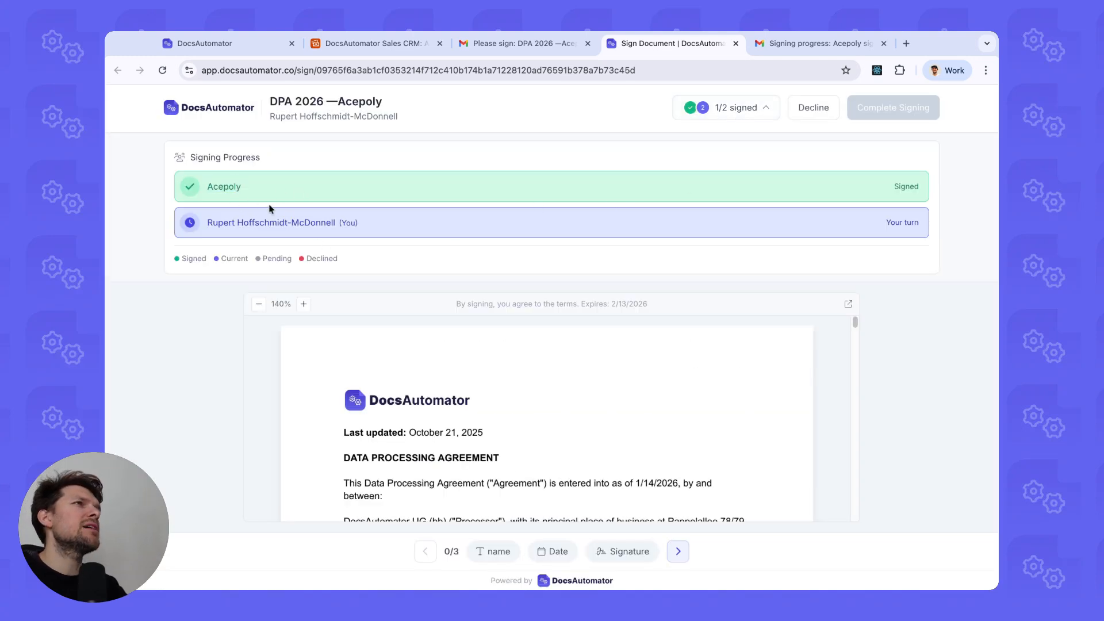
click(678, 551)
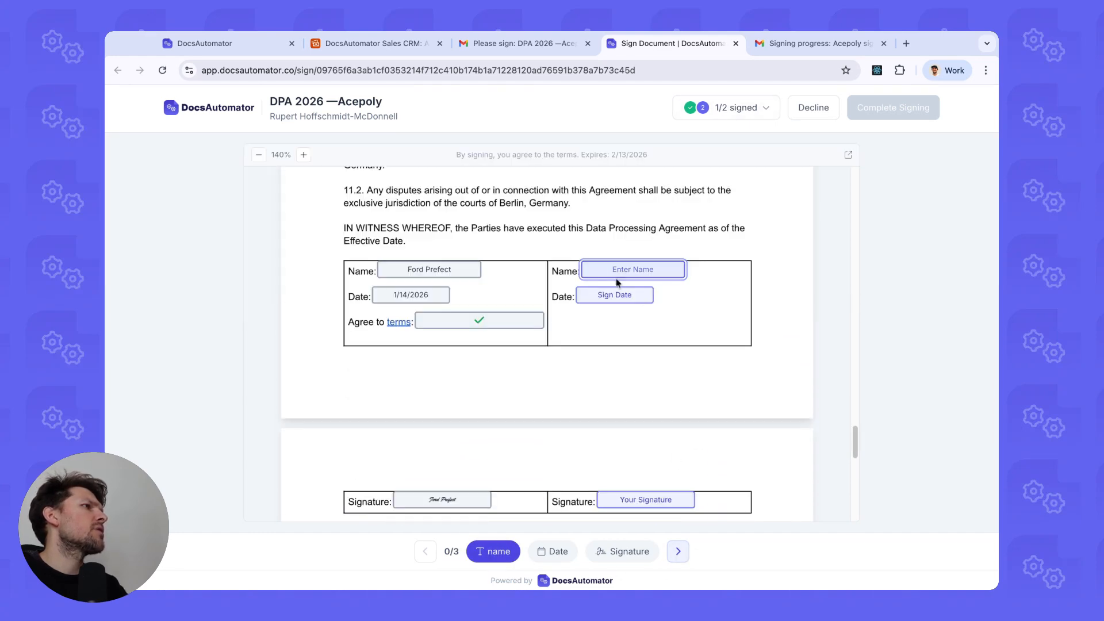
Fill in the second signer's full name, today's date and a typed signature.
click(619, 269)
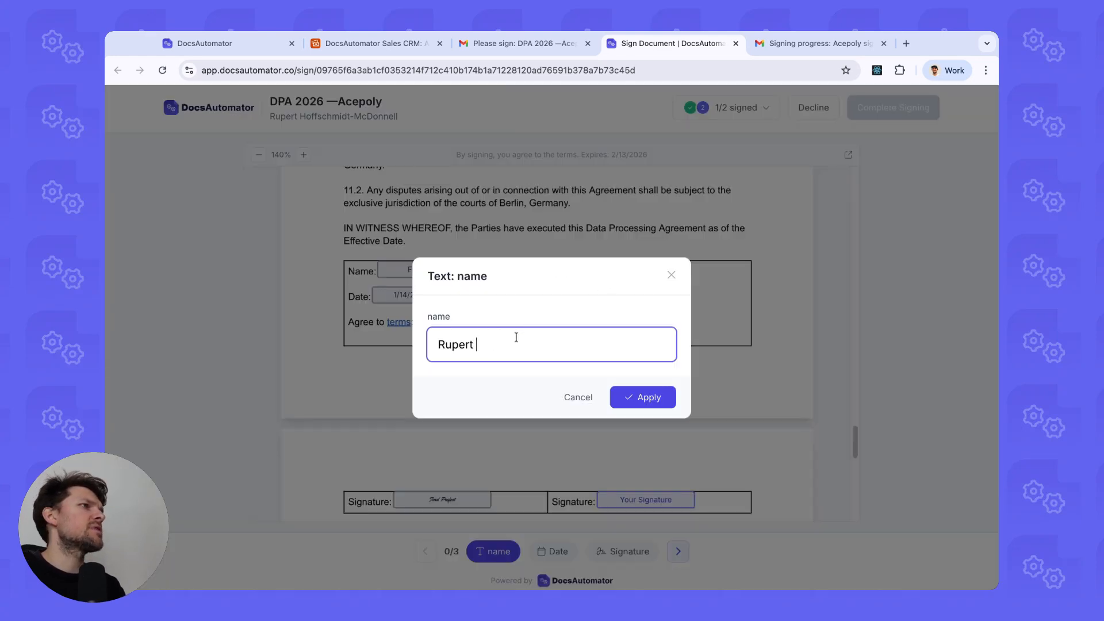
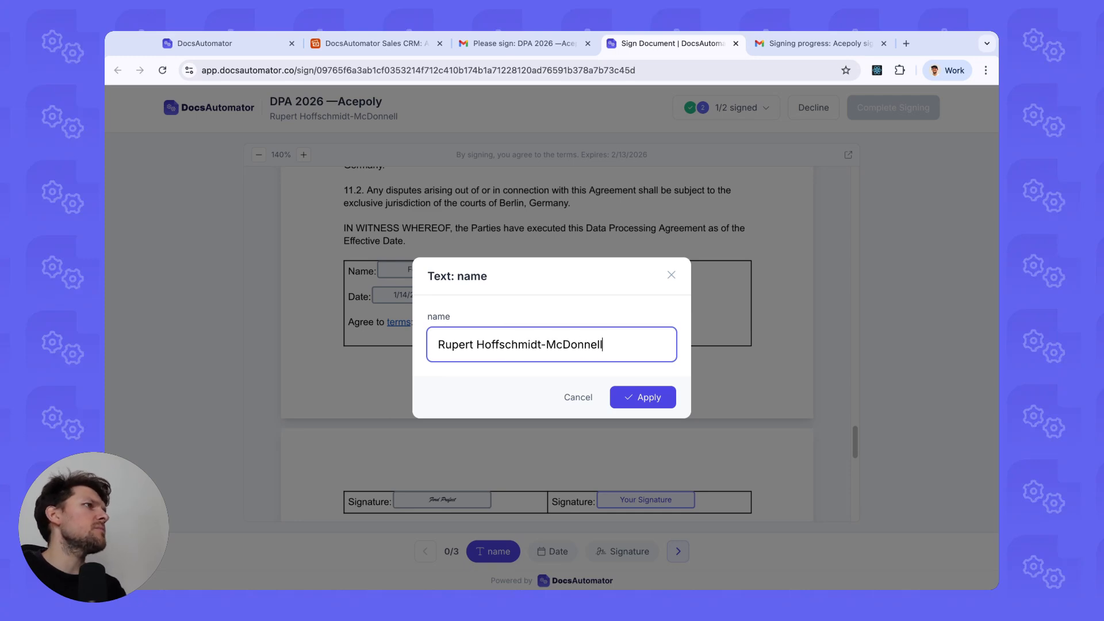
click(641, 407)
click(603, 295)
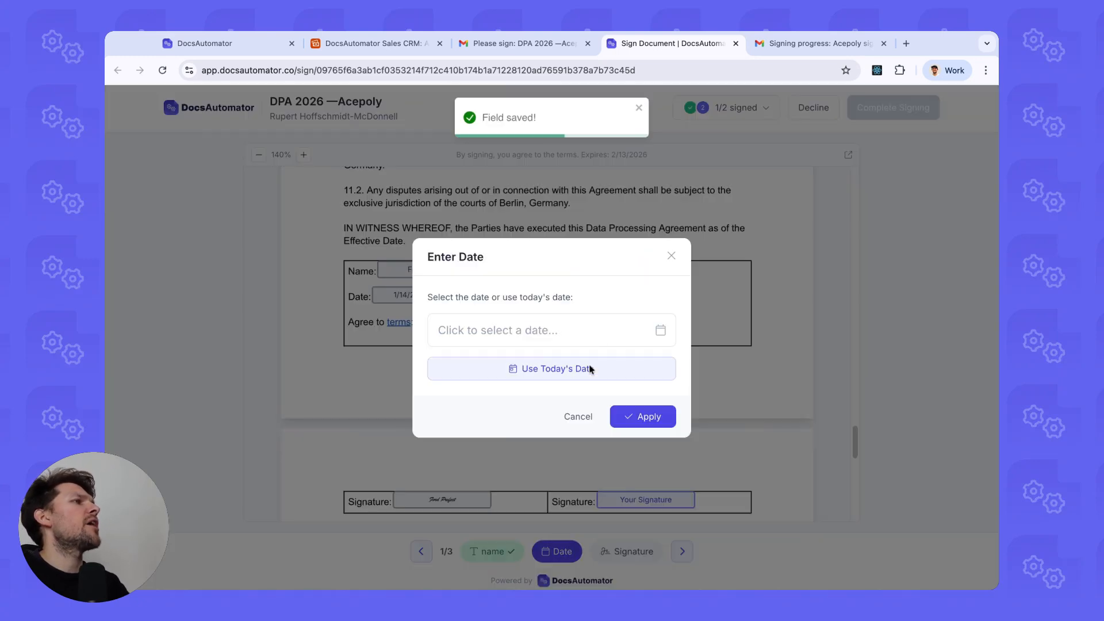
click(587, 367)
click(622, 412)
click(641, 395)
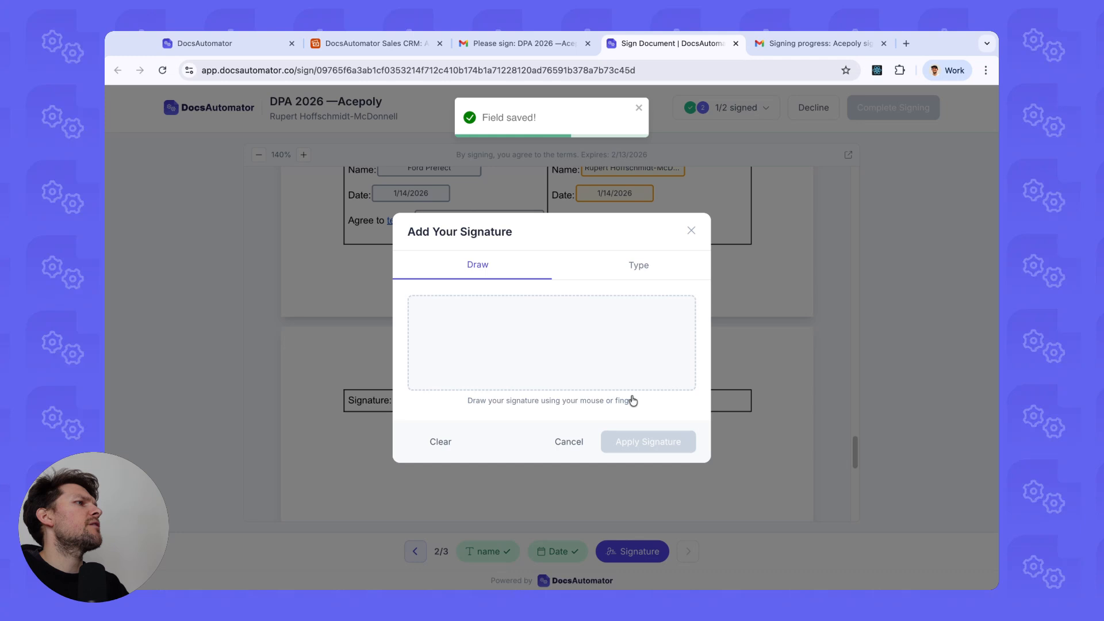
click(595, 256)
click(681, 456)
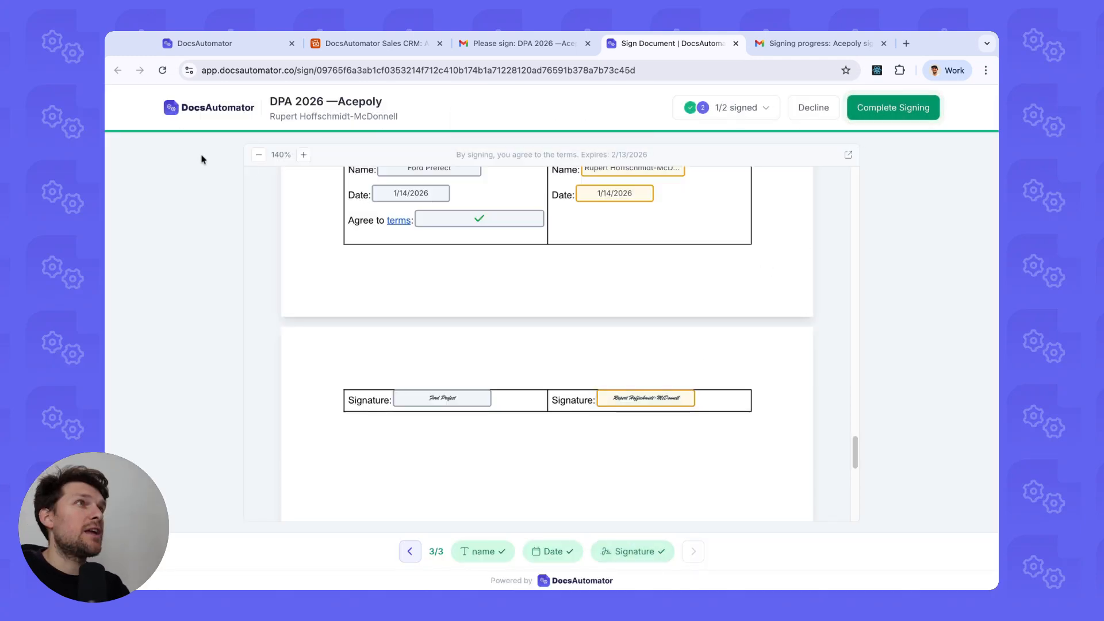
Check Acepoly's record in the Airtable Sales CRM base.
click(338, 66)
click(340, 43)
scroll(663, 210, right, 5)
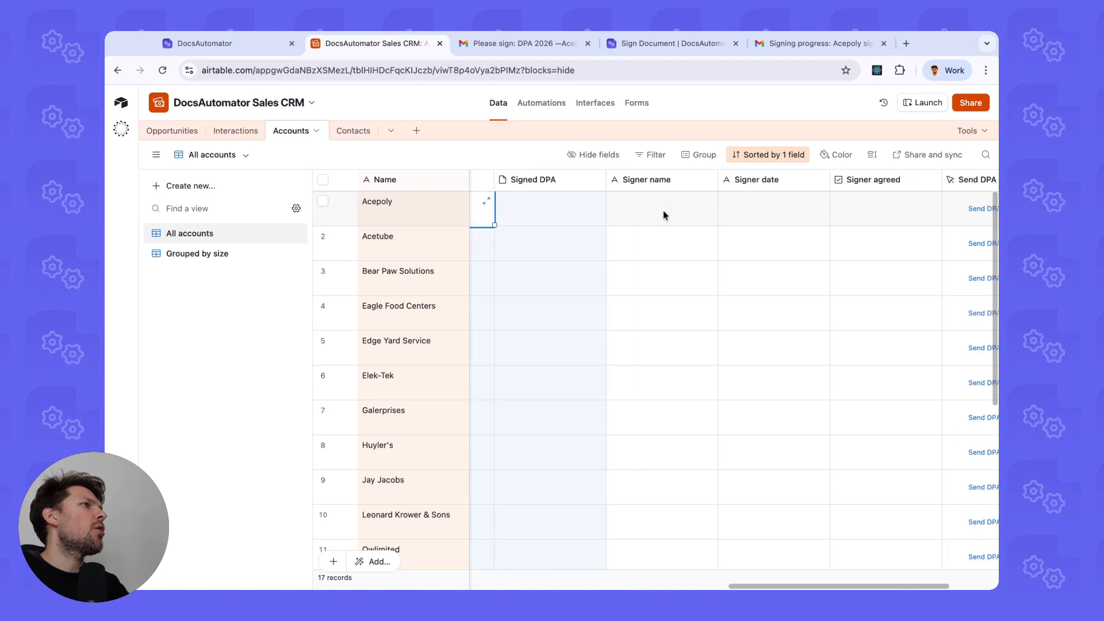
scroll(664, 213, left, 2)
drag(535, 221, 879, 219)
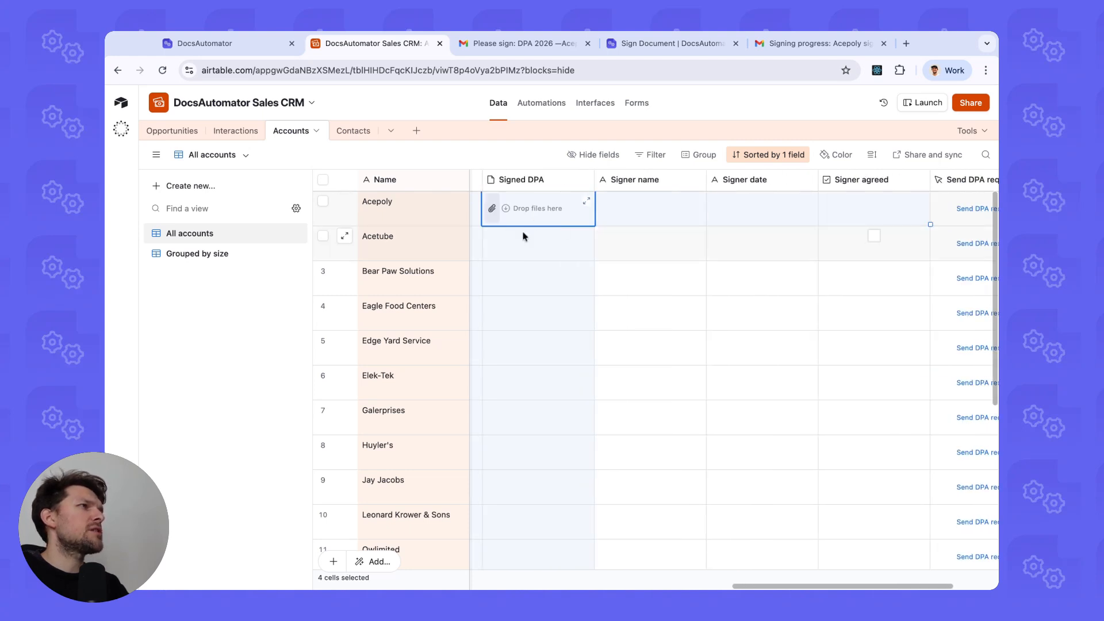
Complete signing of DPA 2026 —Acepoly and view the Thank You confirmation page.
click(670, 44)
click(893, 105)
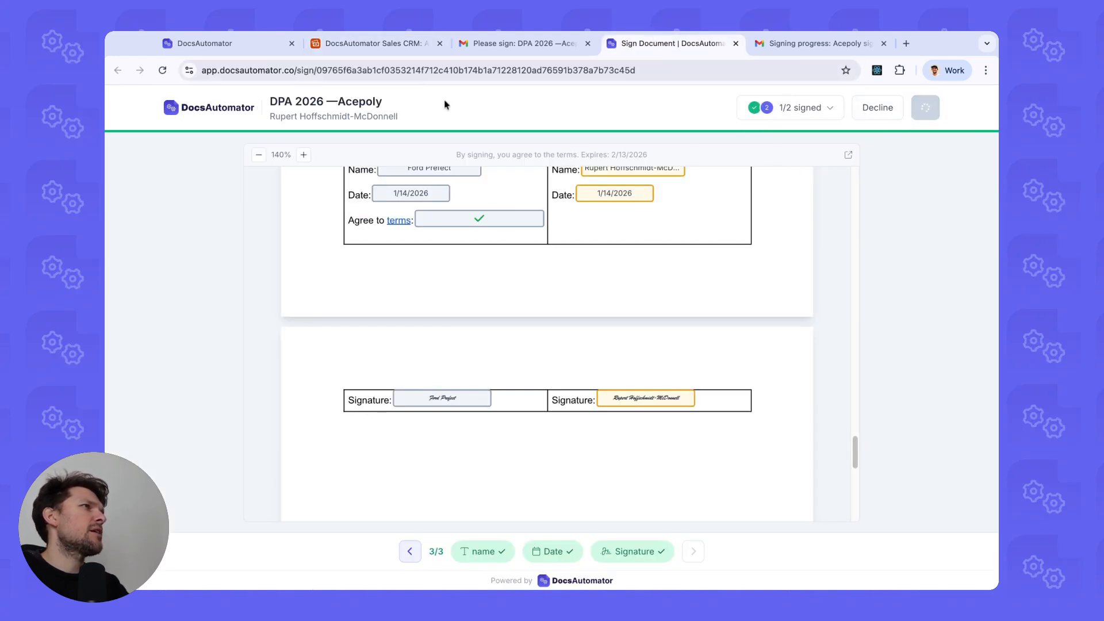
click(353, 51)
click(563, 274)
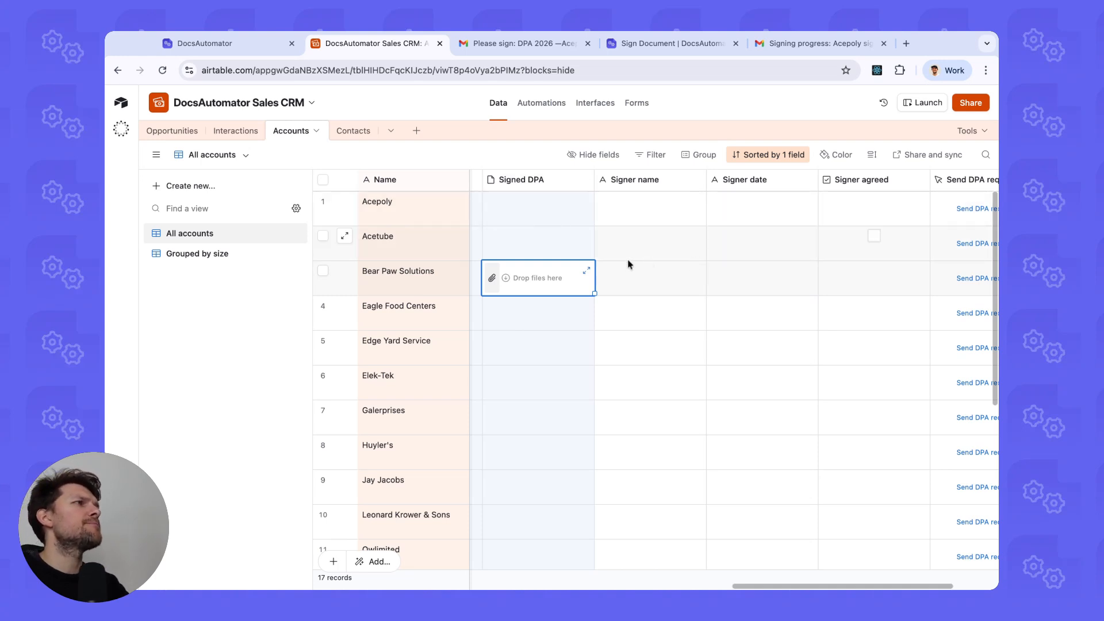
click(619, 231)
click(674, 45)
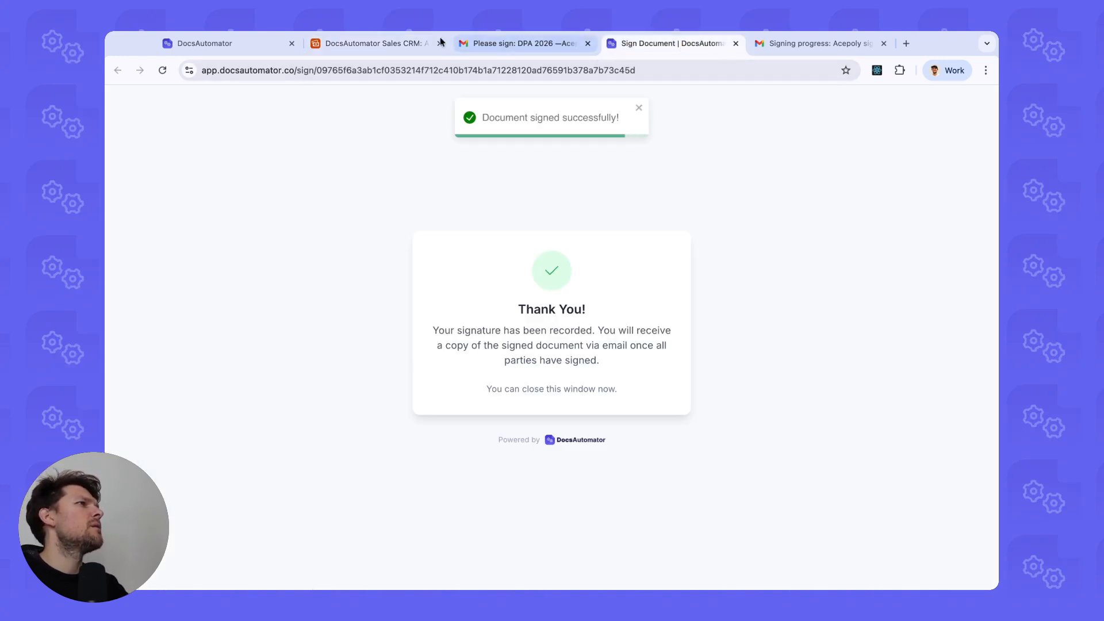
Verify Acepoly's signer date 2026-01-14 and the ticked Signer agreed cell.
click(367, 43)
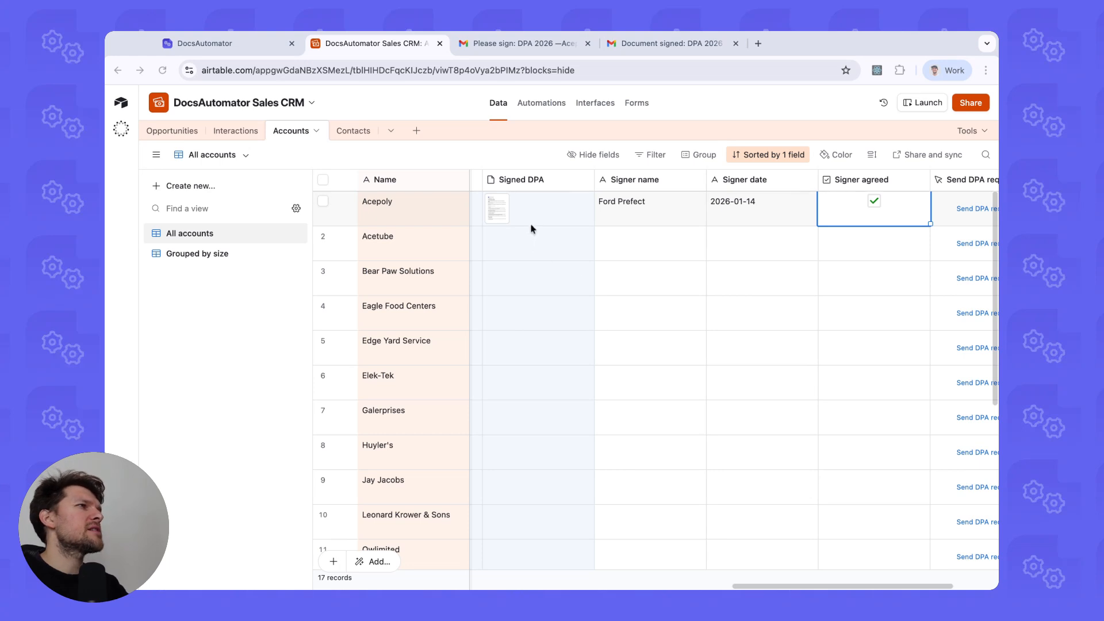
click(742, 223)
click(847, 211)
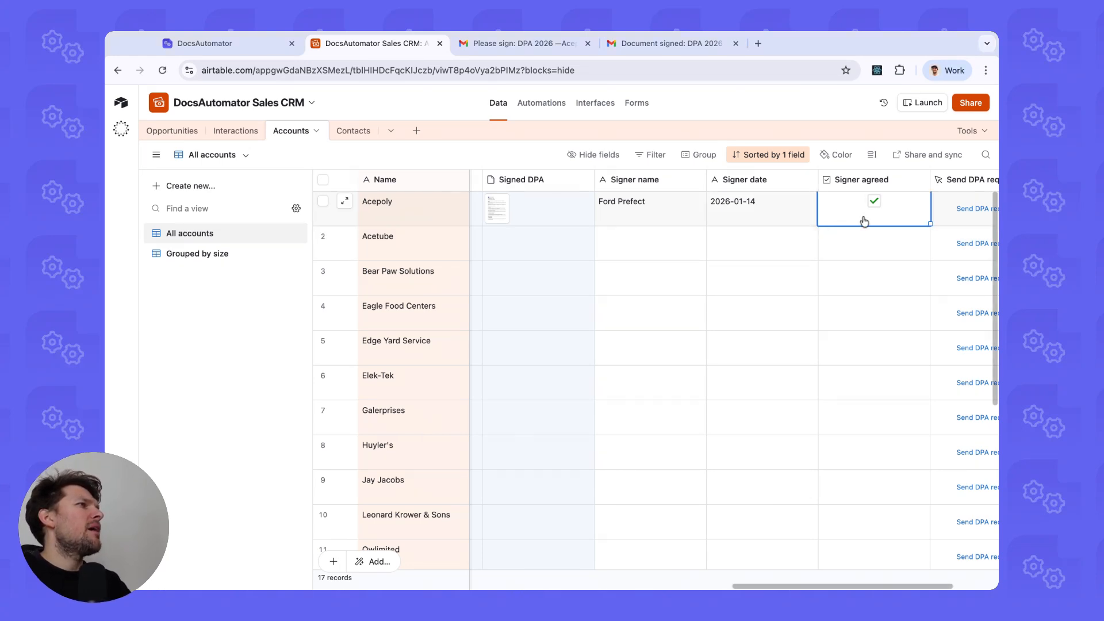
scroll(828, 207, right, 2)
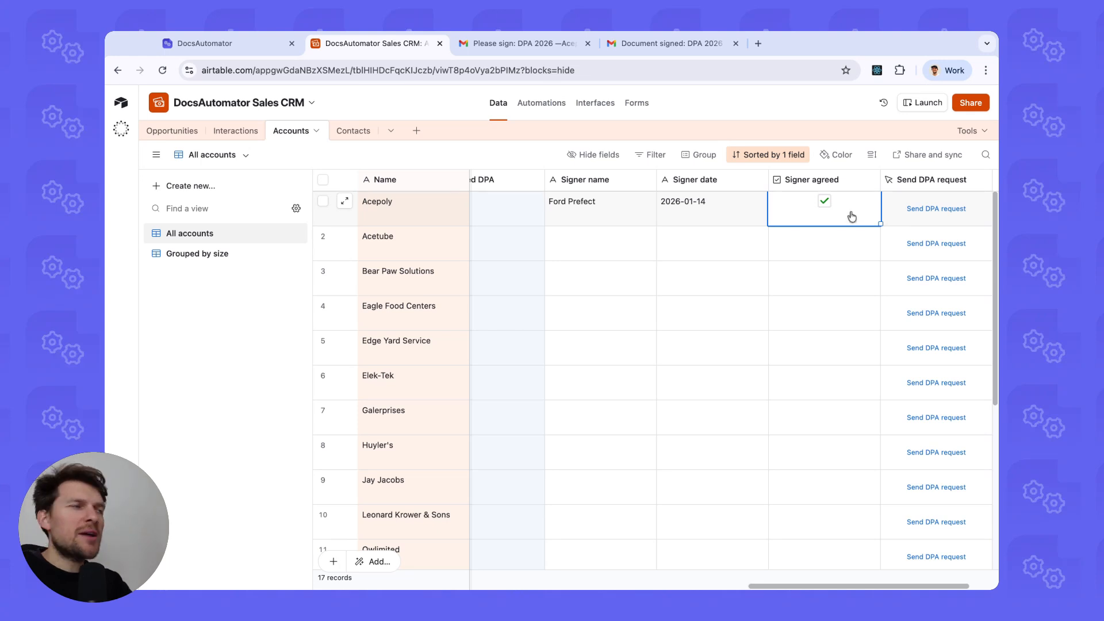
scroll(848, 217, left, 2)
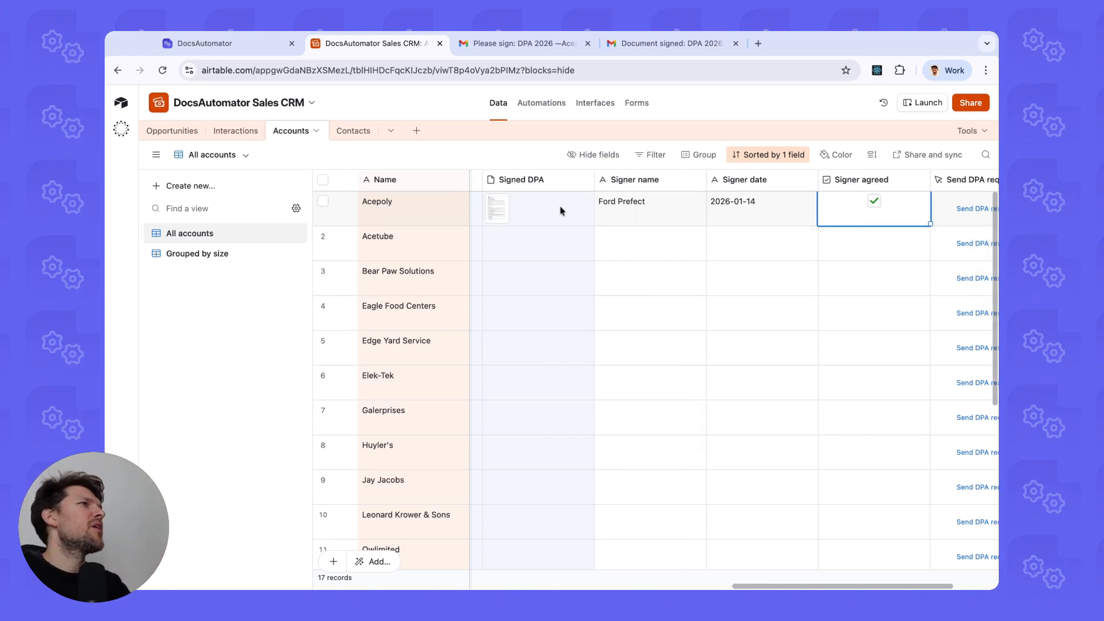
scroll(646, 210, left, 2)
Preview DPA 2026 —Acepoly_signed.pdf from Acepoly's Signed DPA cell.
click(629, 214)
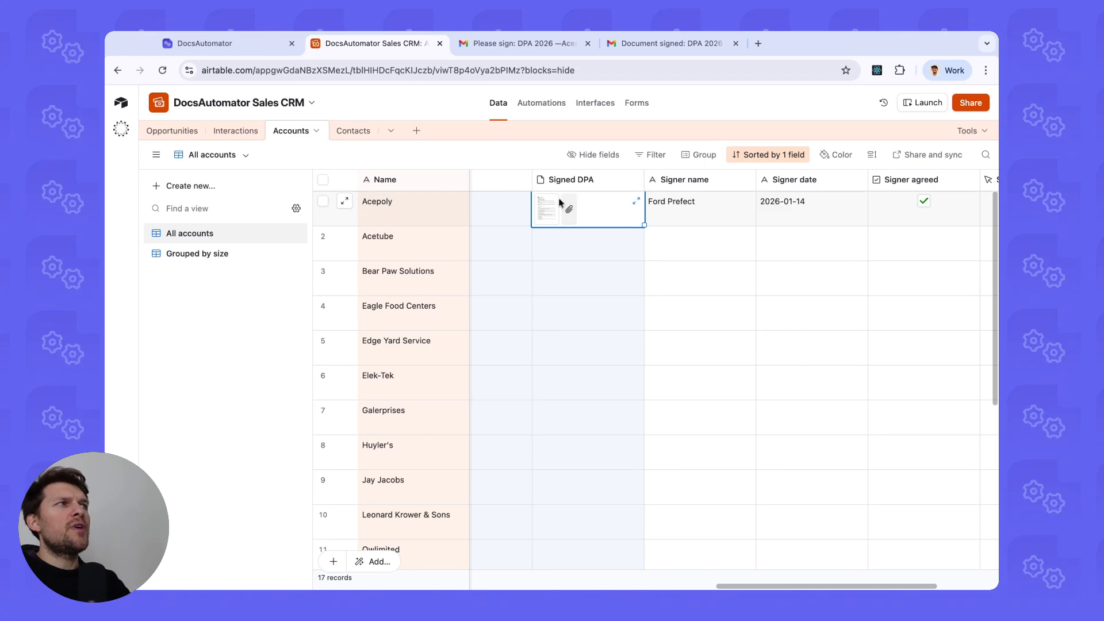
click(553, 215)
key(Escape)
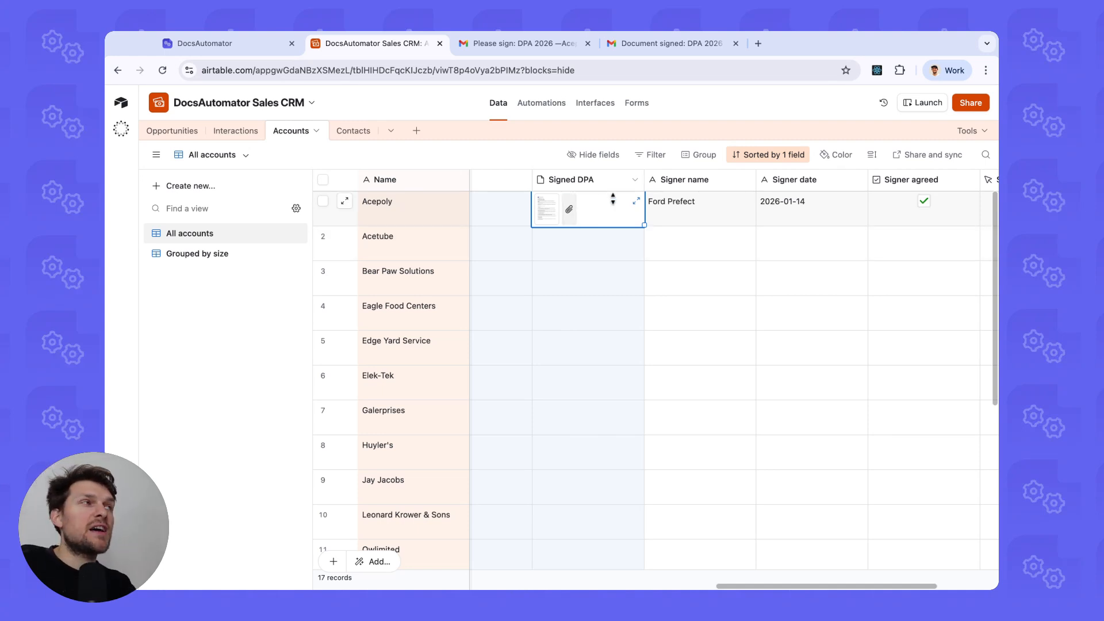
click(545, 210)
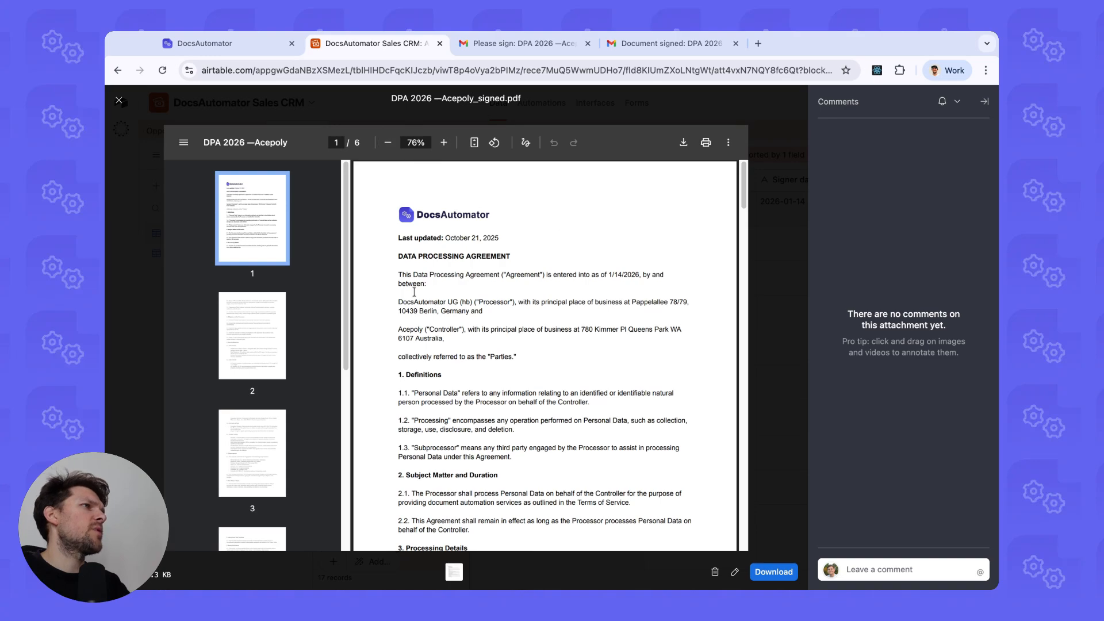
Adjust the PDF preview zoom to 75% and hide comments for a wider view.
scroll(414, 291, down, 20)
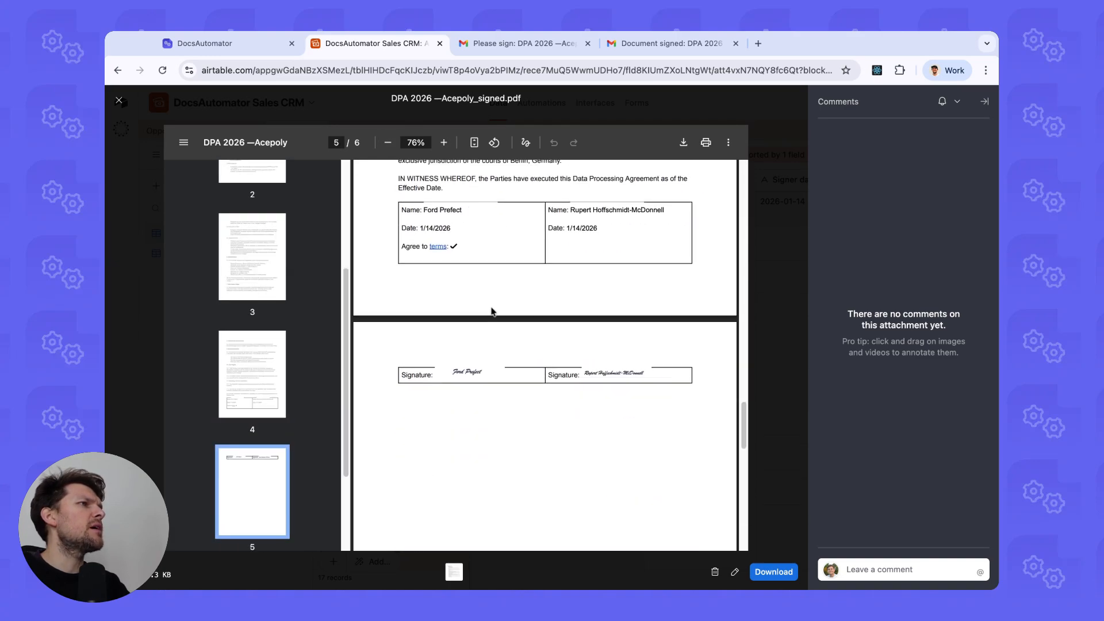
scroll(506, 276, up, 1)
scroll(579, 245, up, 1)
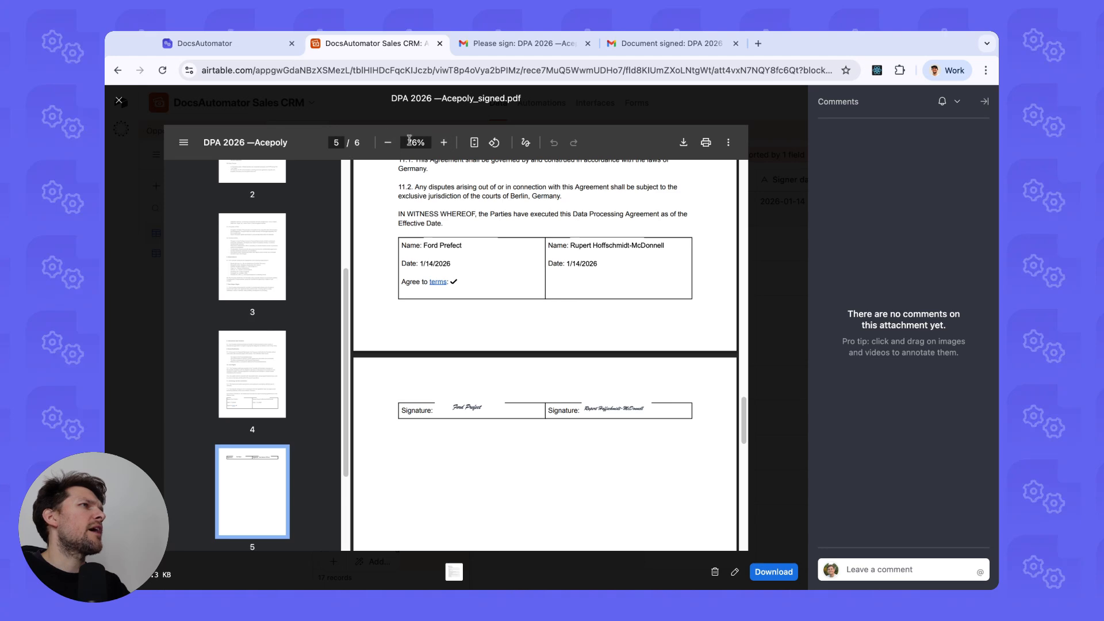
click(443, 142)
key(Right)
key(Right)
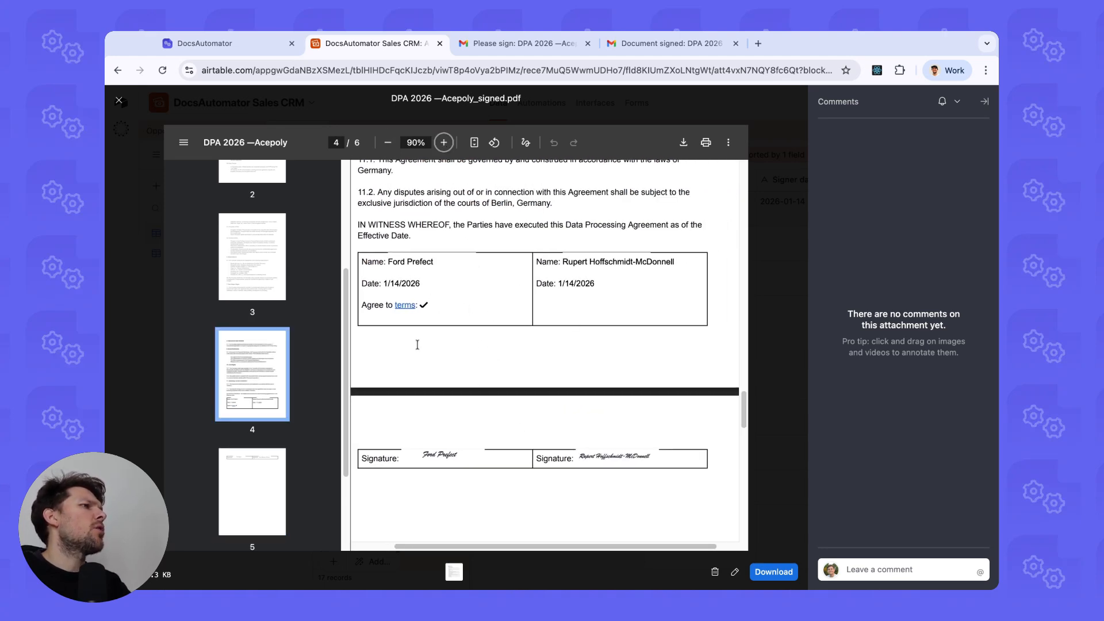
scroll(468, 308, down, 5)
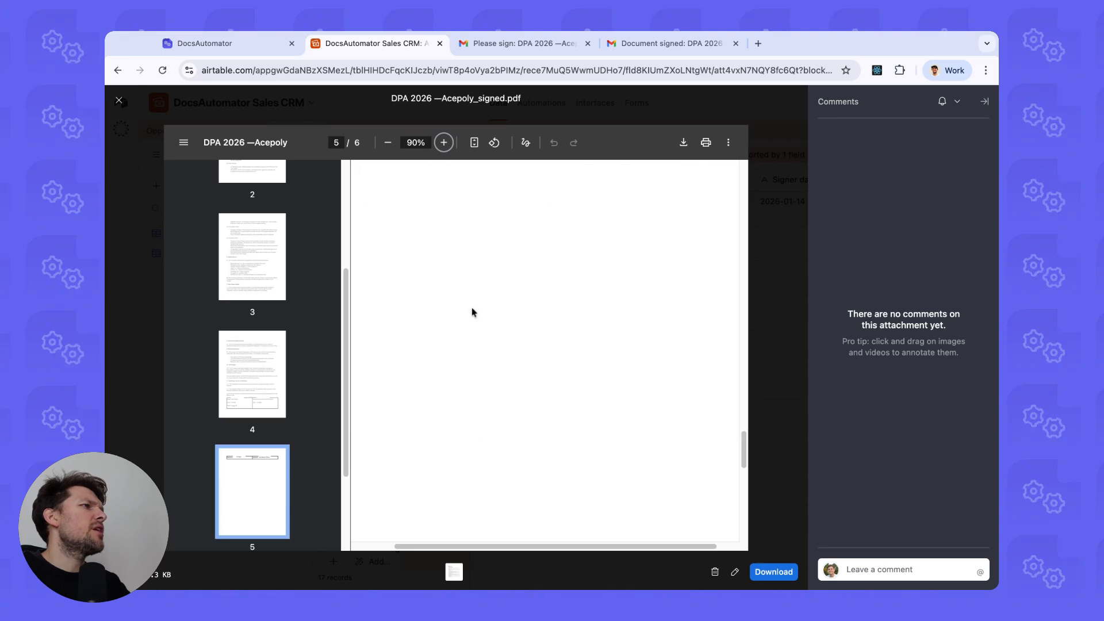
scroll(477, 322, down, 5)
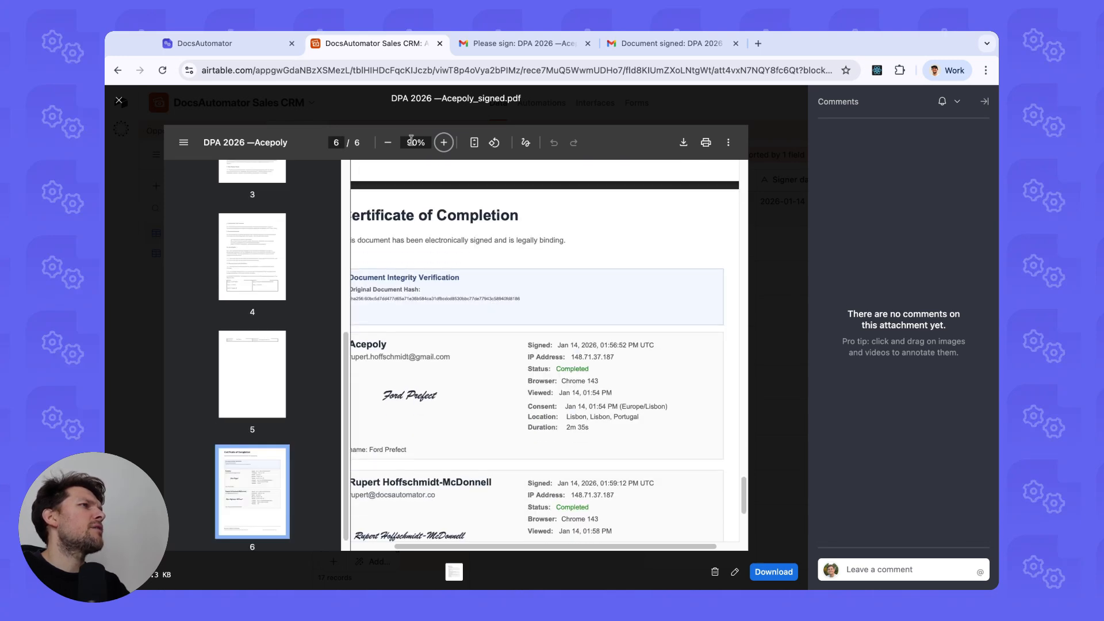
click(387, 142)
click(388, 142)
click(984, 102)
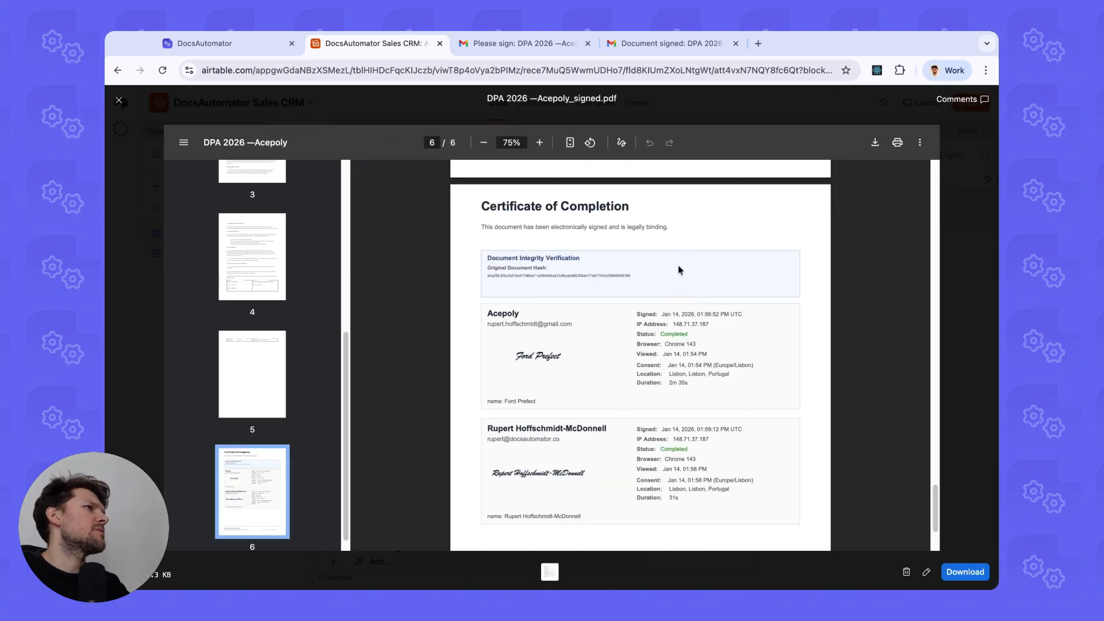
Enlarge and read page 6's Certificate of Completion with both signers' signature and consent details.
scroll(575, 241, down, 1)
click(539, 142)
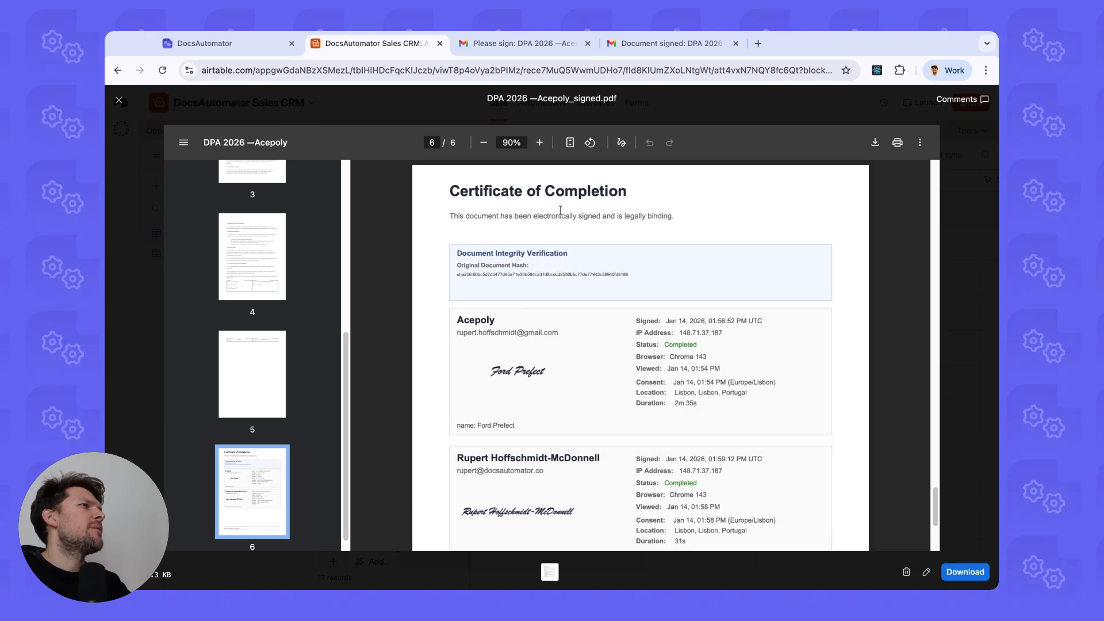
scroll(591, 301, down, 1)
scroll(575, 310, up, 2)
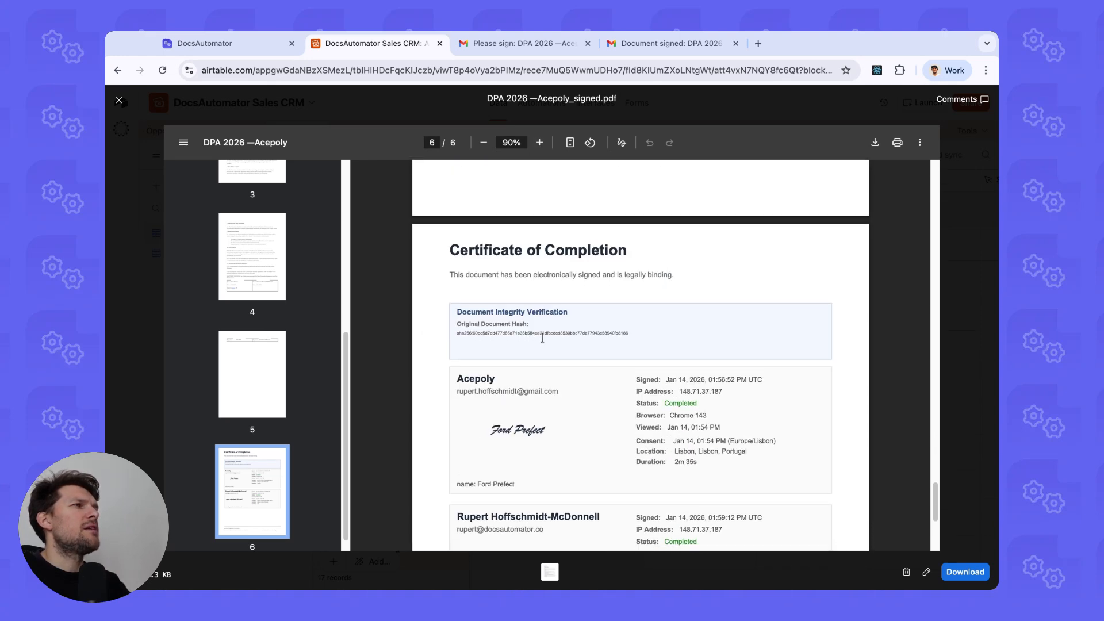
scroll(542, 338, down, 2)
scroll(578, 322, up, 1)
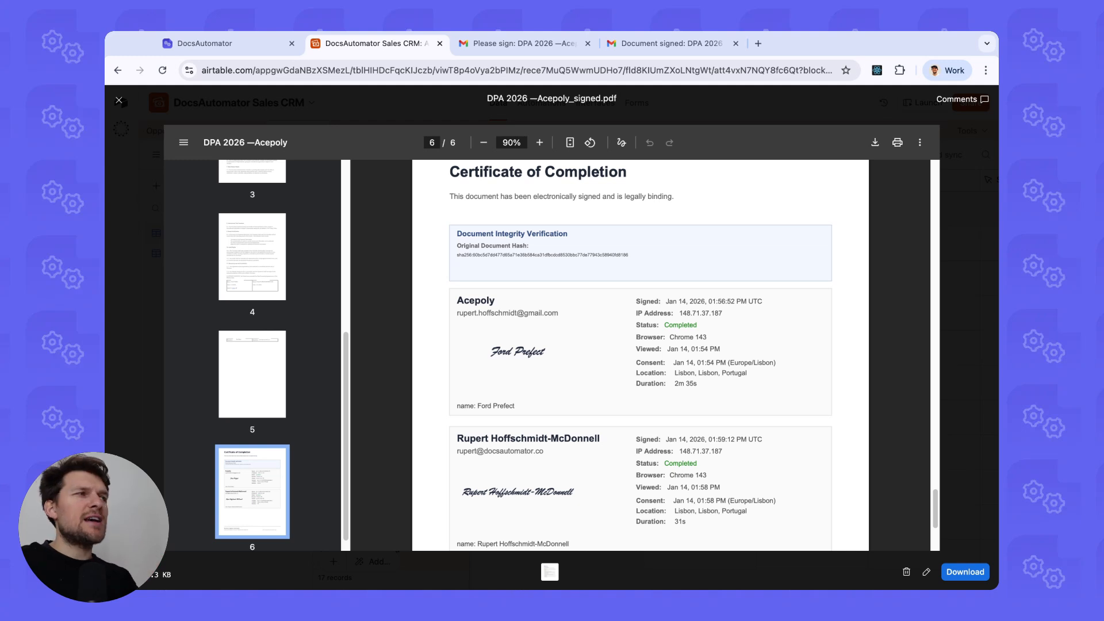
scroll(623, 365, down, 3)
scroll(578, 279, up, 1)
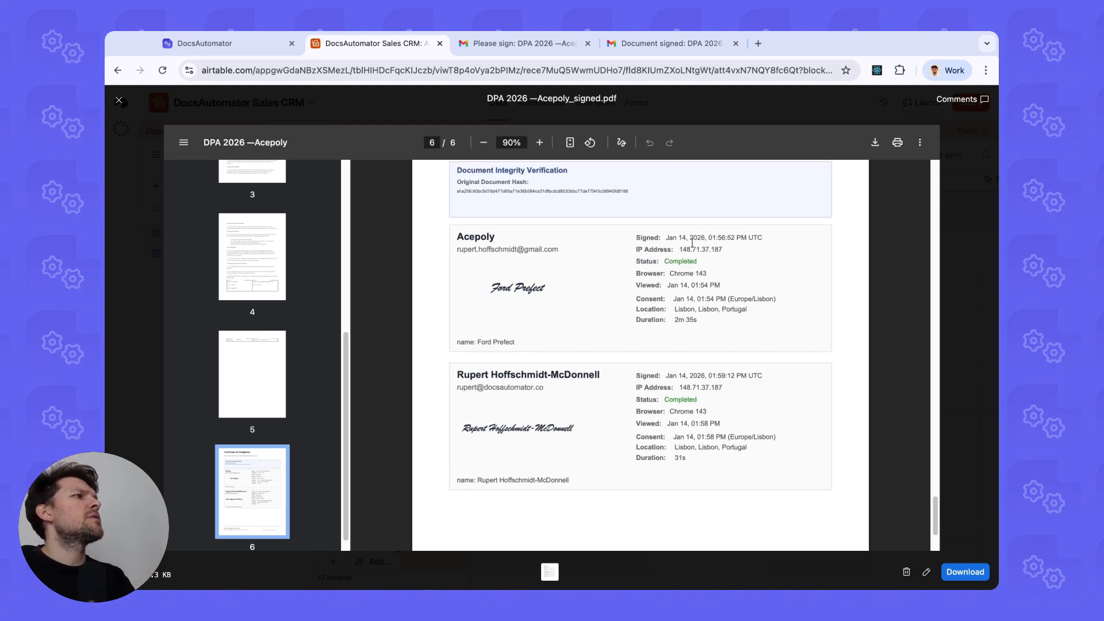
drag(674, 274, 700, 274)
Apply the E-Sign Only filter to the Run History, leaving 3 successful runs.
click(708, 272)
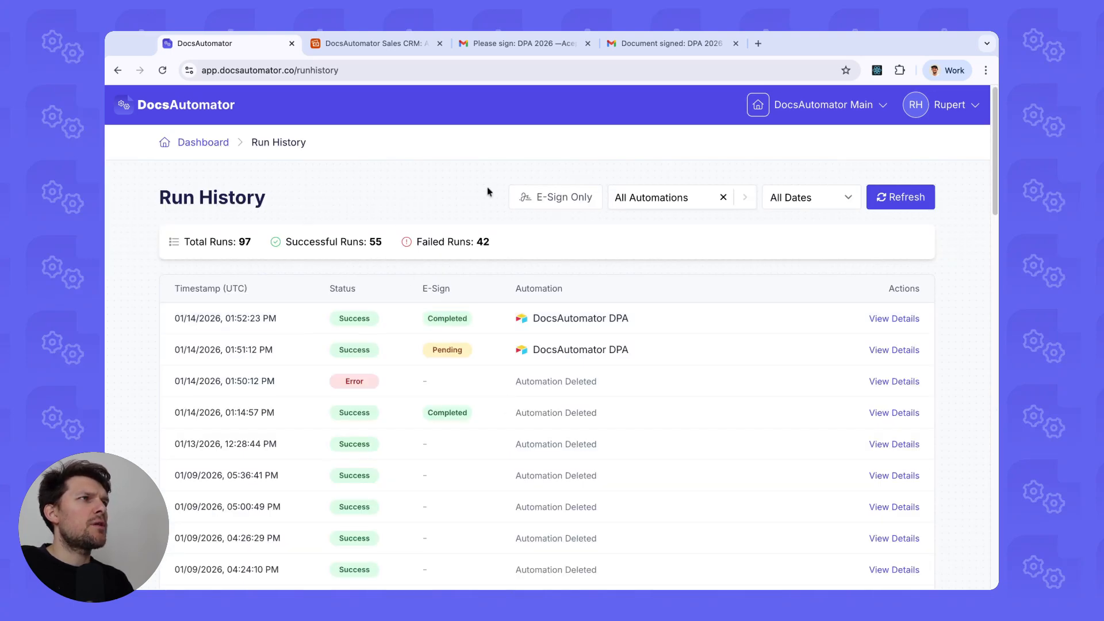
click(538, 198)
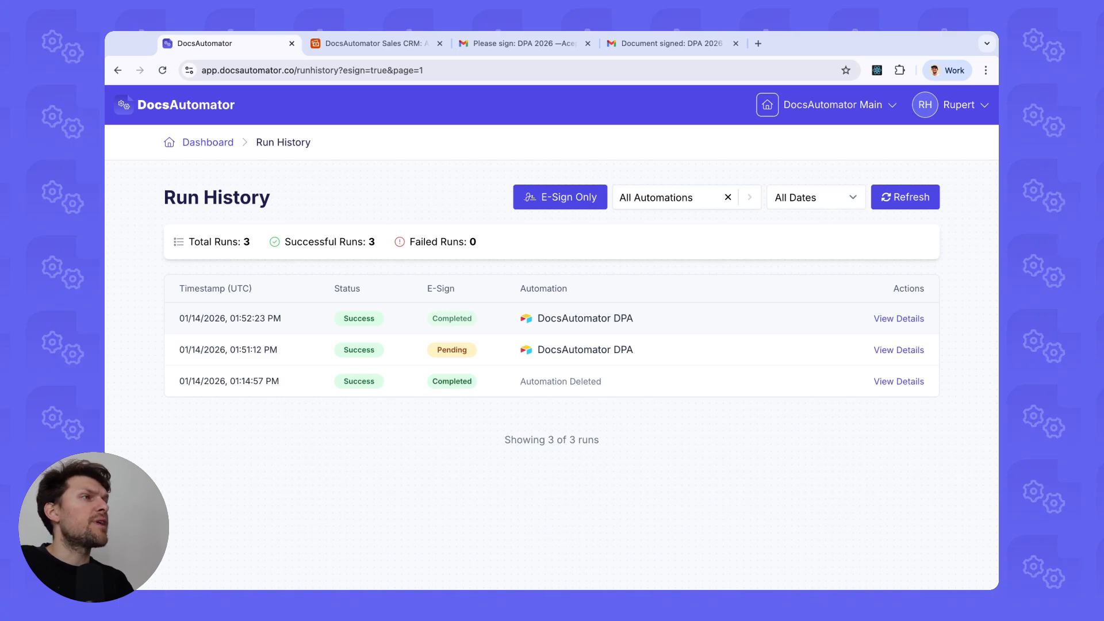
click(451, 318)
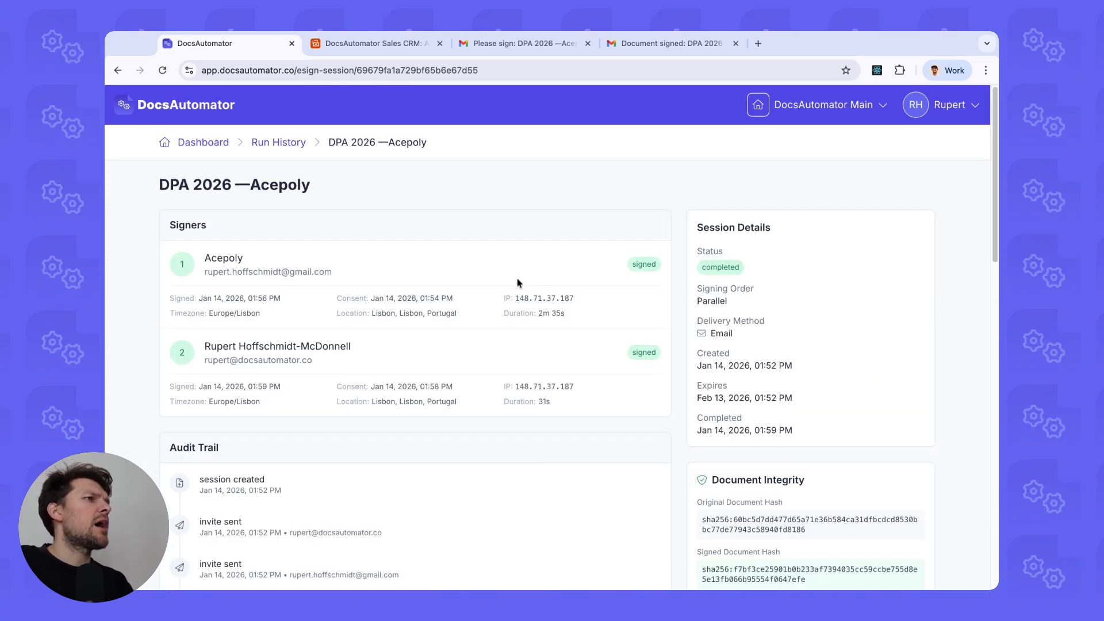
scroll(556, 292, down, 5)
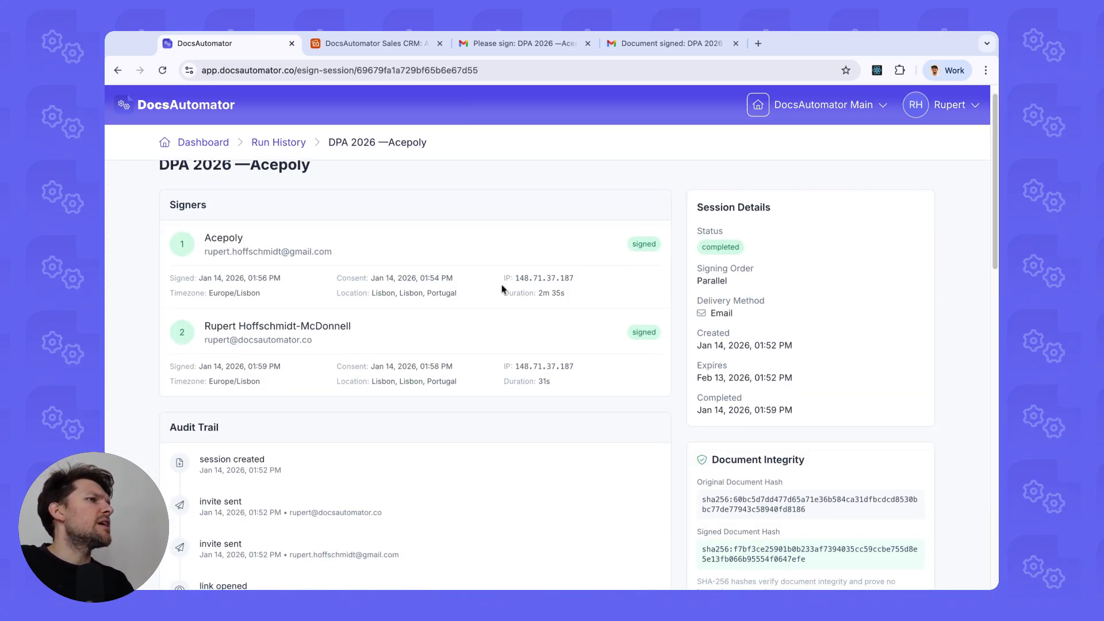
scroll(502, 288, up, 5)
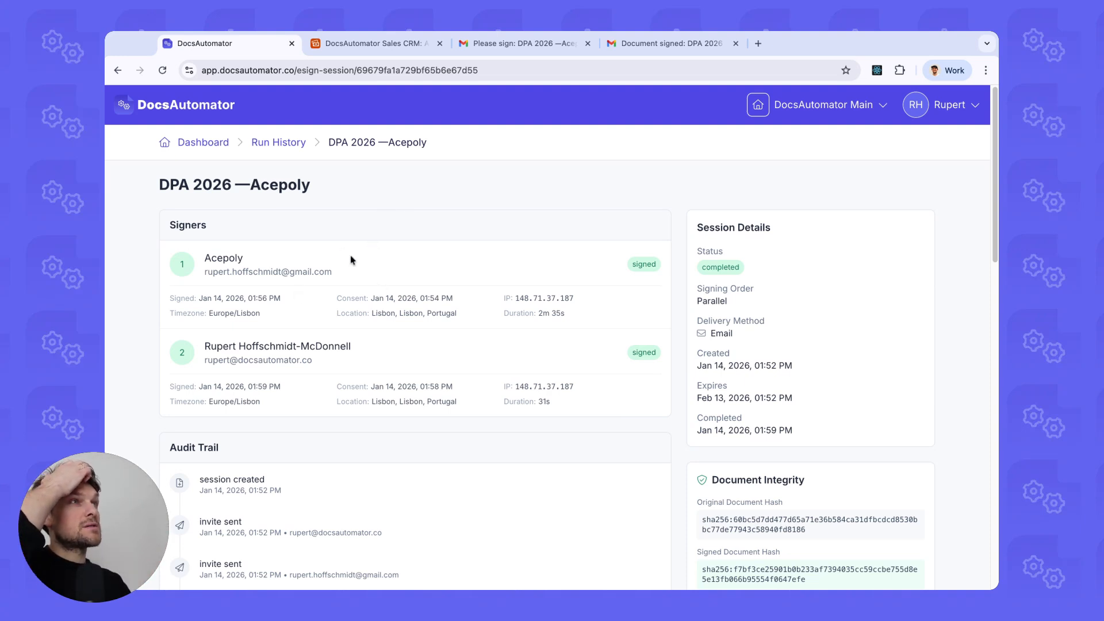
scroll(348, 277, down, 1)
scroll(424, 297, up, 1)
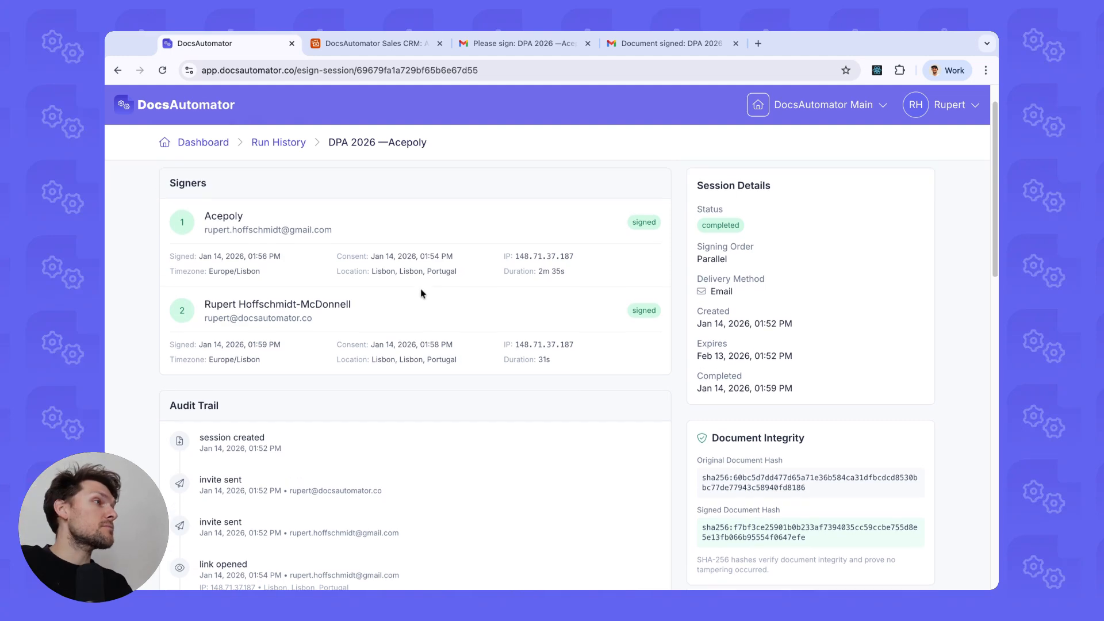
scroll(389, 329, down, 5)
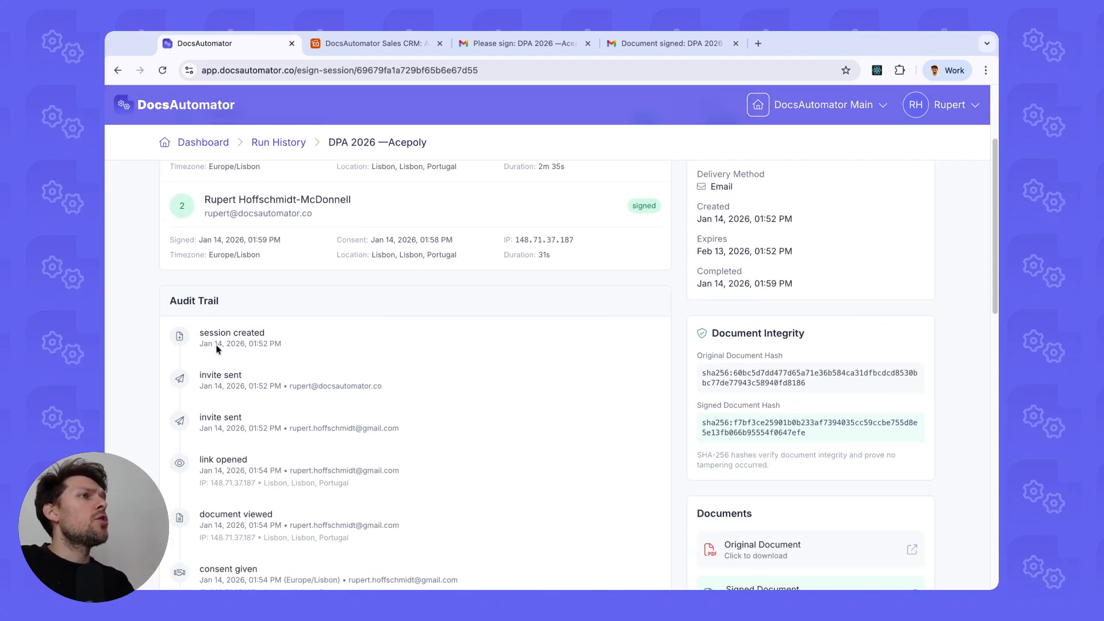
scroll(250, 422, down, 3)
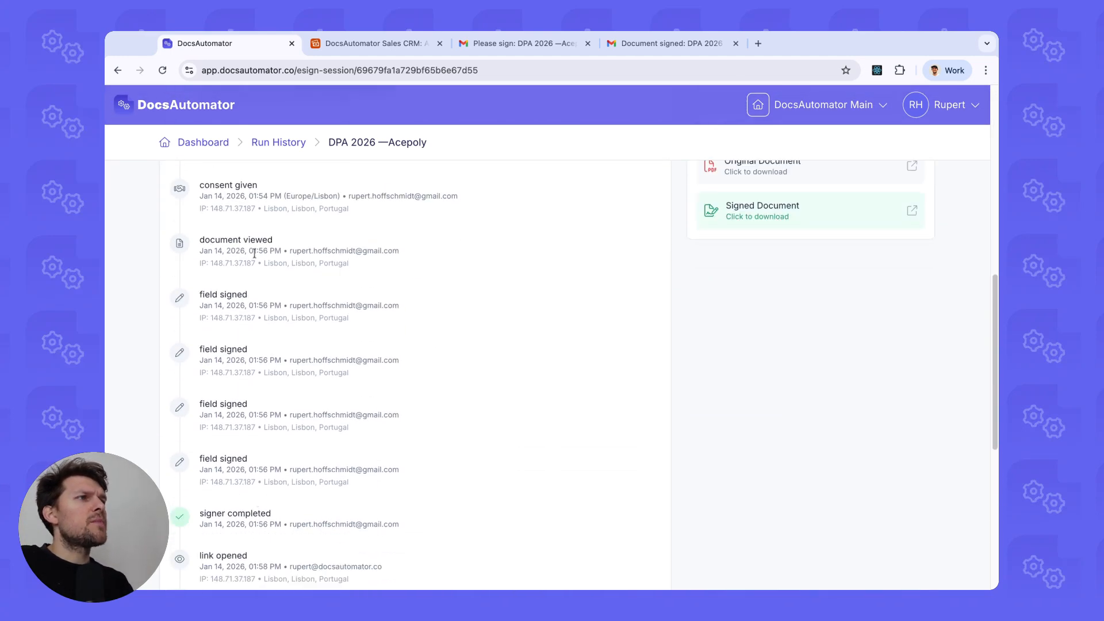
scroll(255, 275, up, 2)
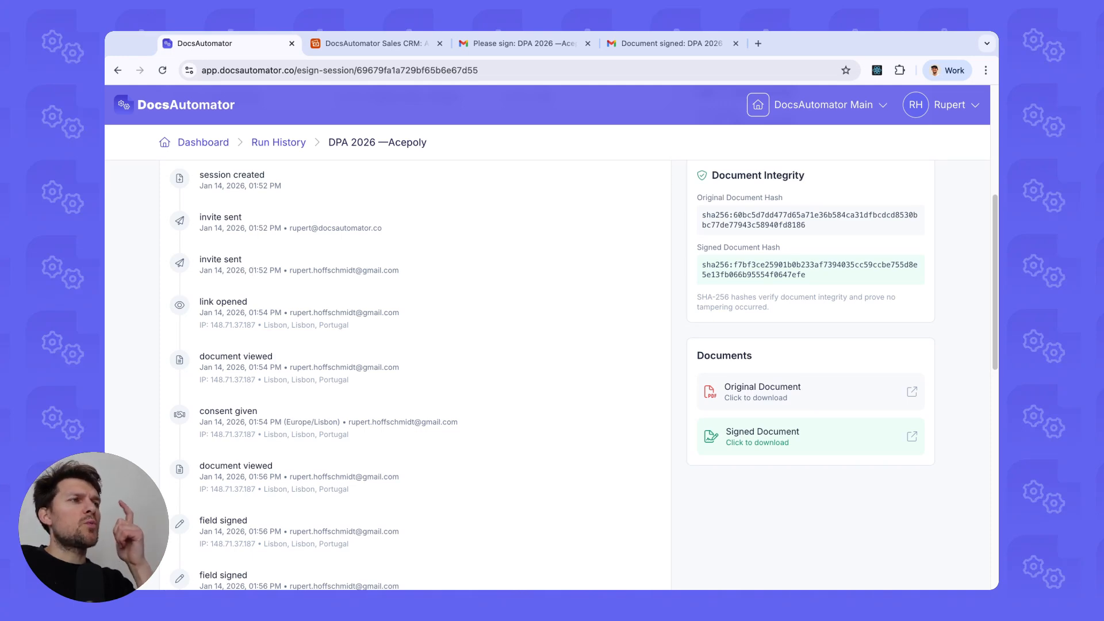
scroll(305, 304, down, 13)
scroll(299, 287, up, 19)
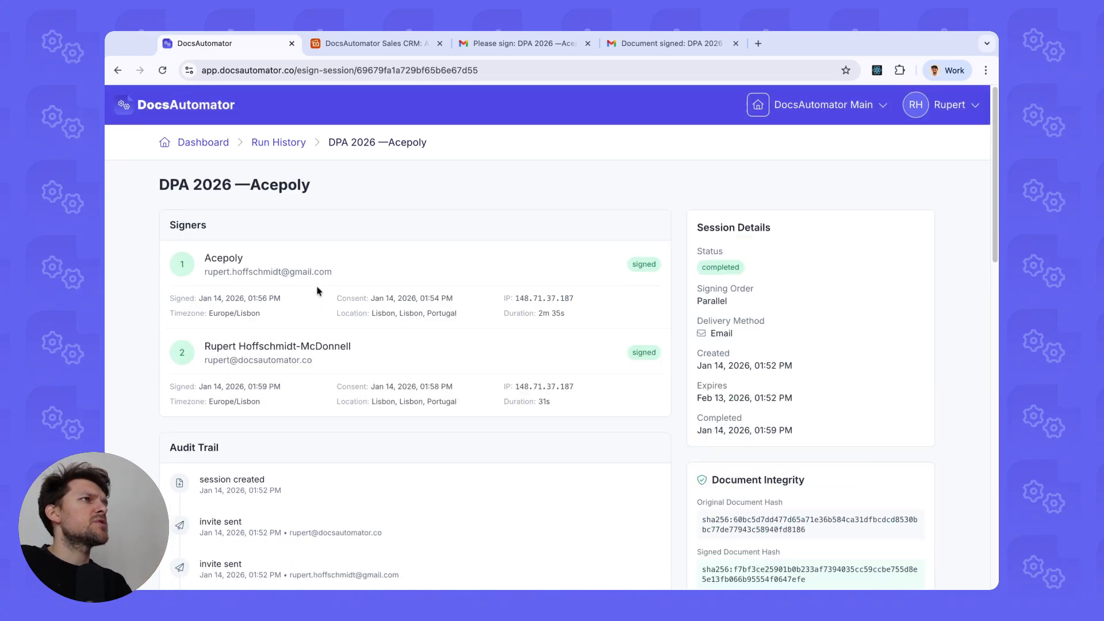
click(270, 150)
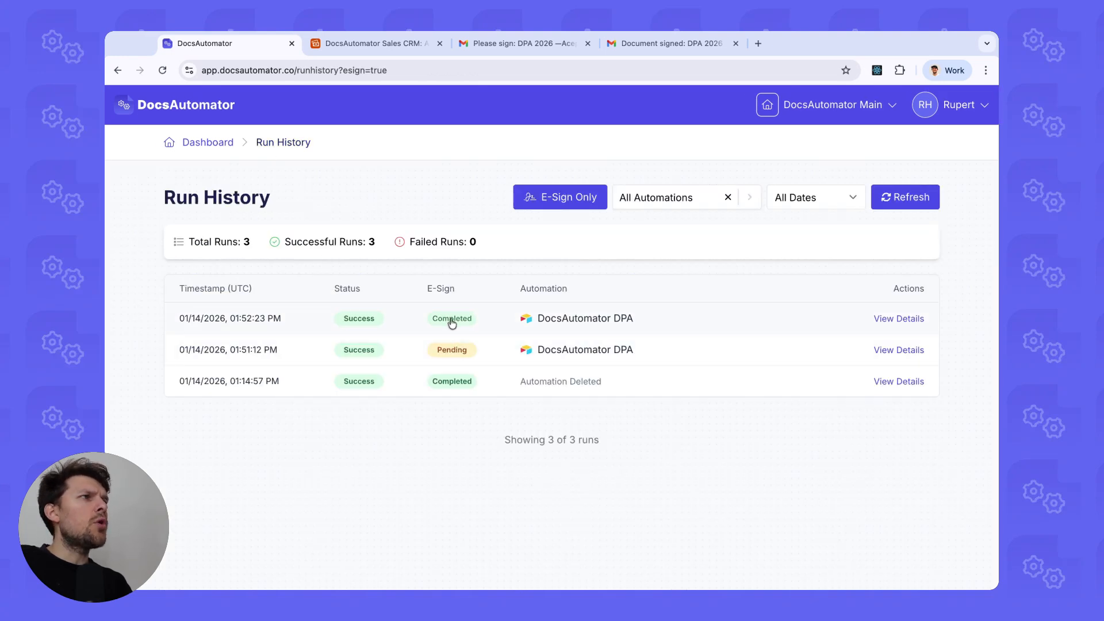
click(452, 324)
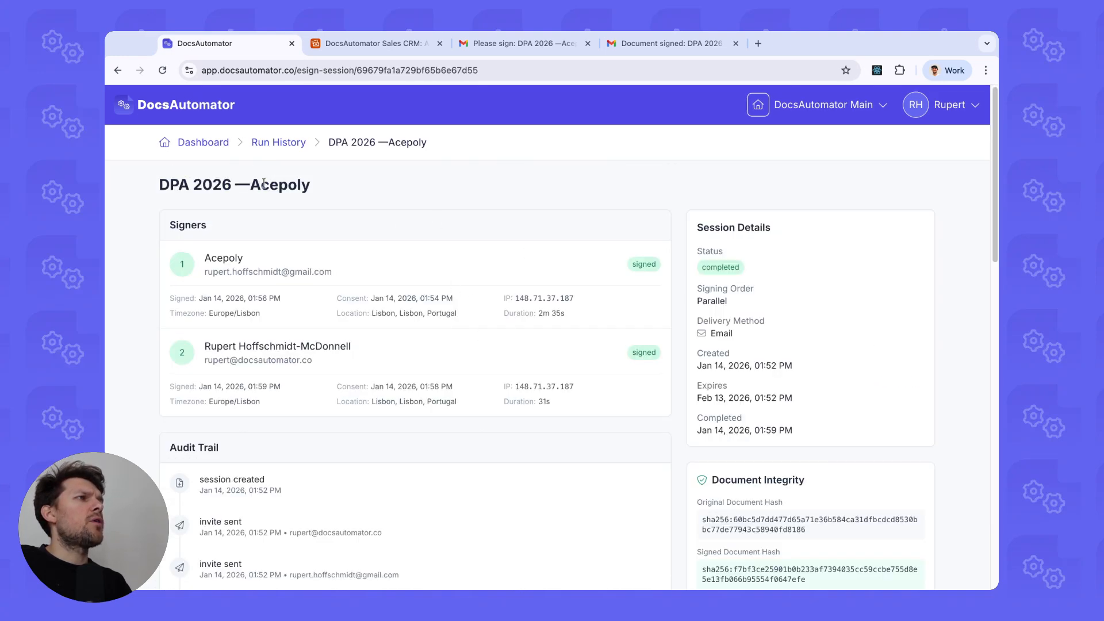
key(alt+Left)
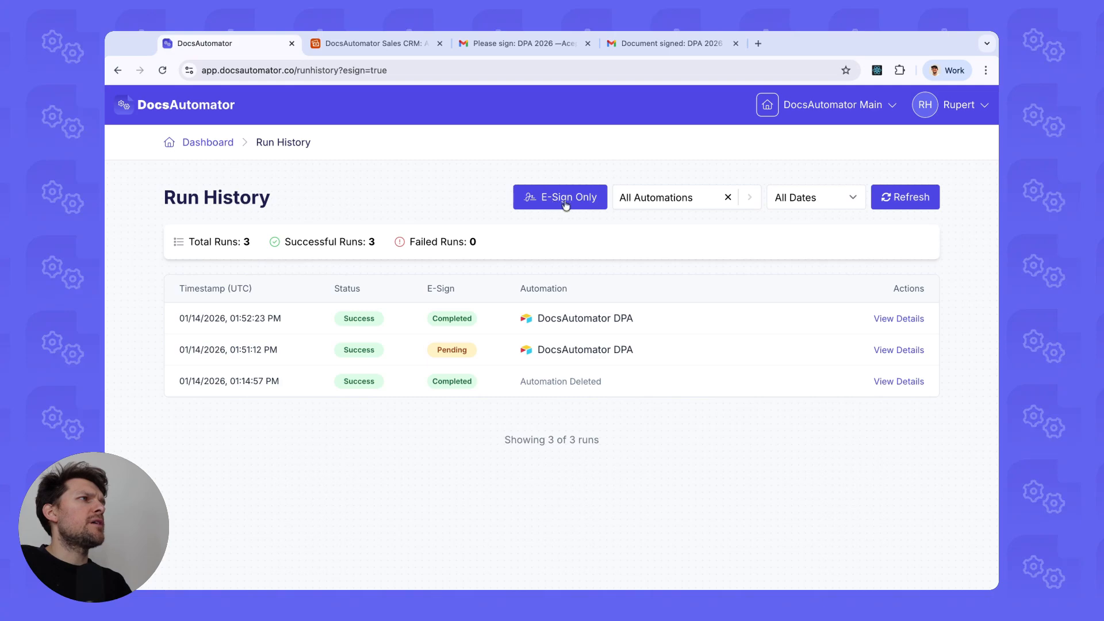
Load docs.docsautomator.co in a new tab and go to the DocsAutomator eSign section.
click(756, 50)
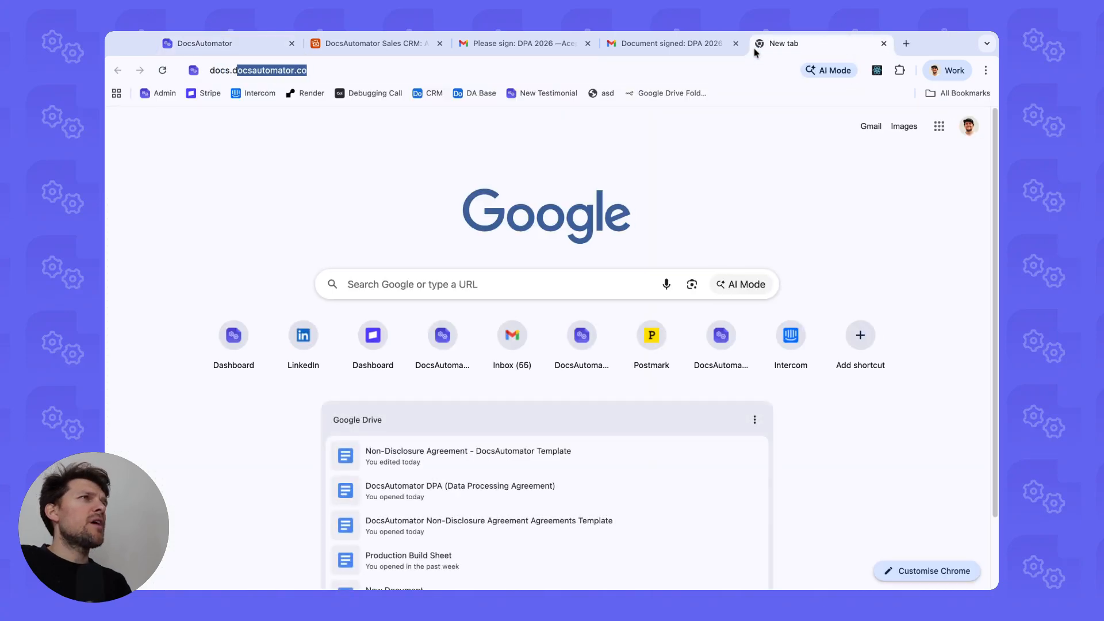
key(Return)
click(207, 496)
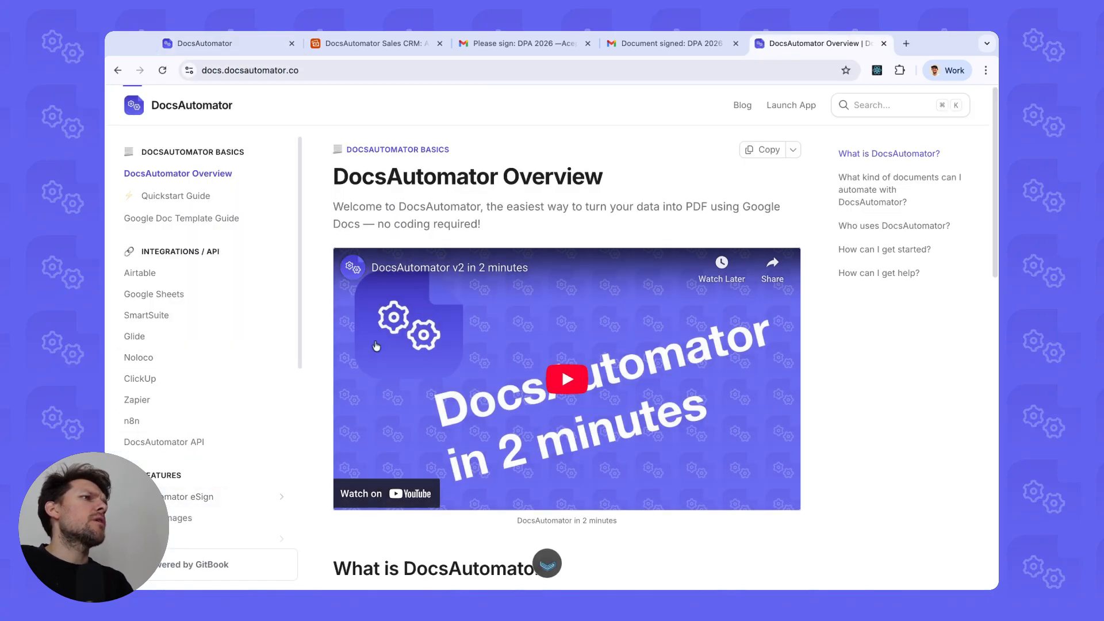
scroll(385, 305, down, 4)
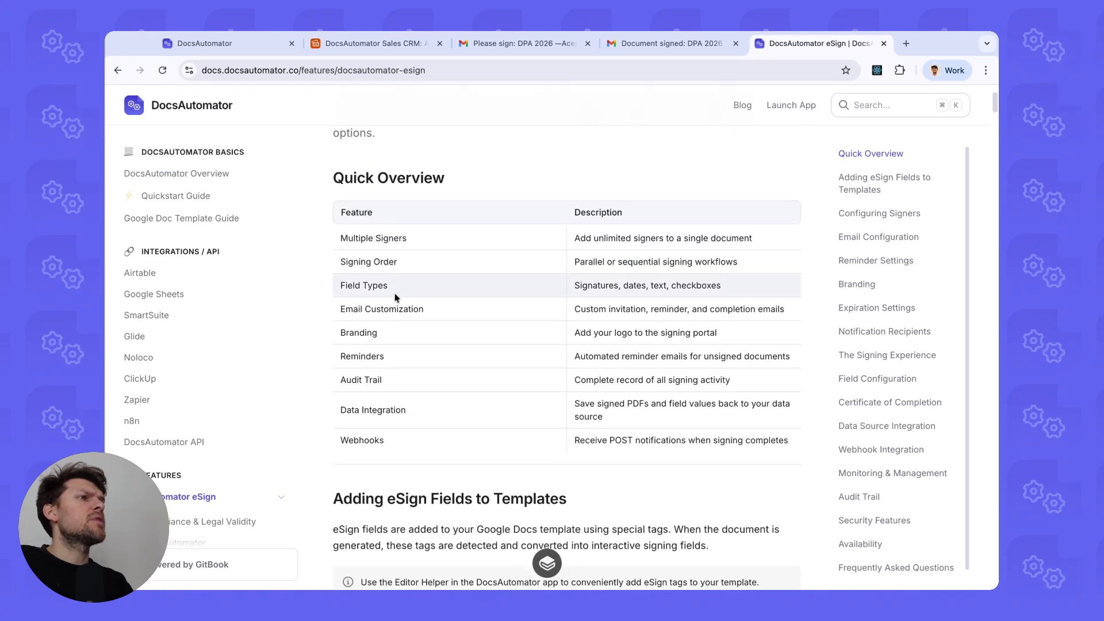
scroll(196, 403, down, 2)
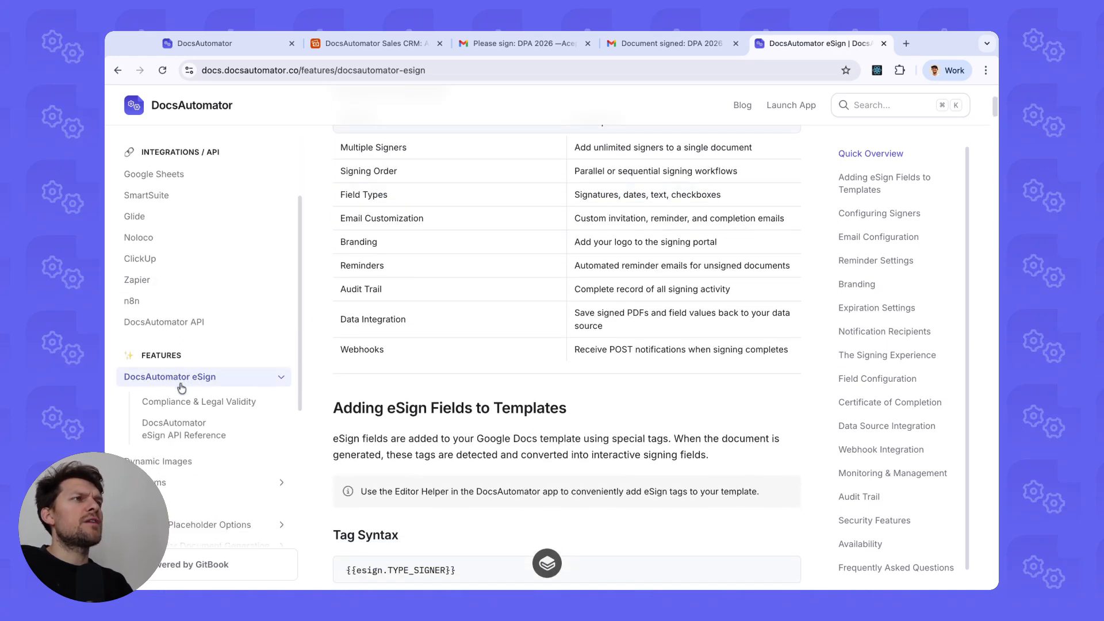
Read the eSign API Reference covering authentication, base URL, session management and webhook events.
click(214, 432)
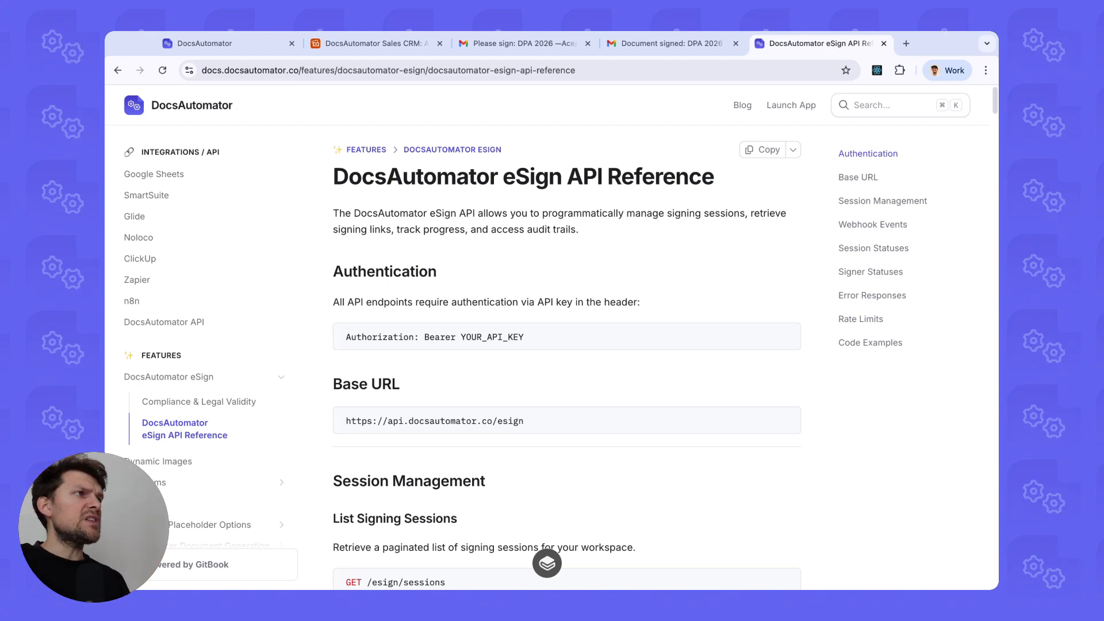
scroll(398, 314, down, 15)
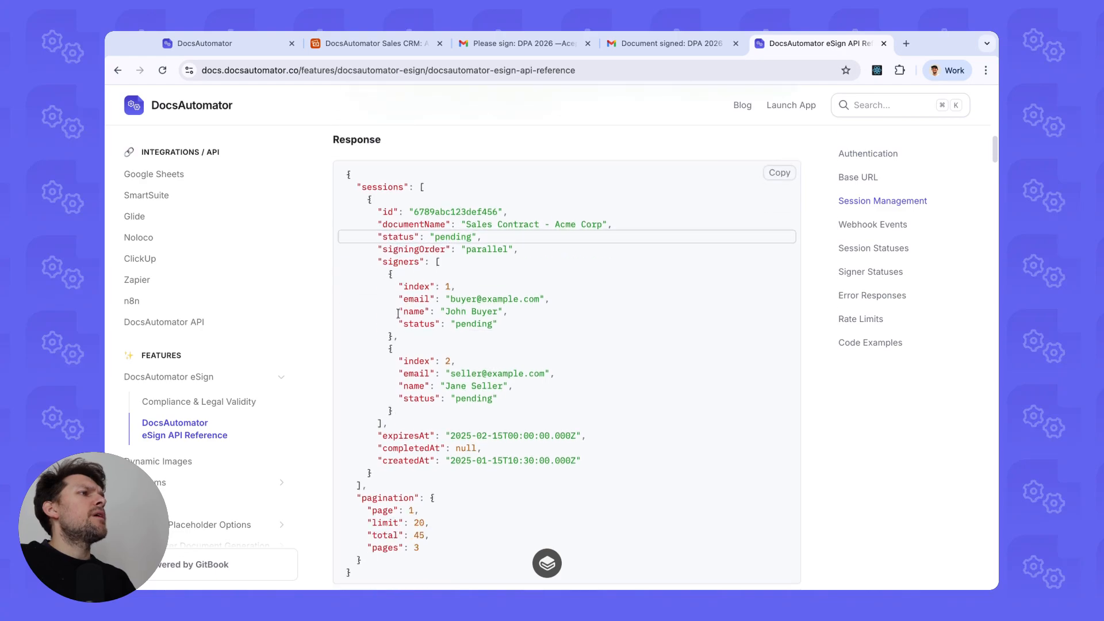
scroll(398, 314, up, 15)
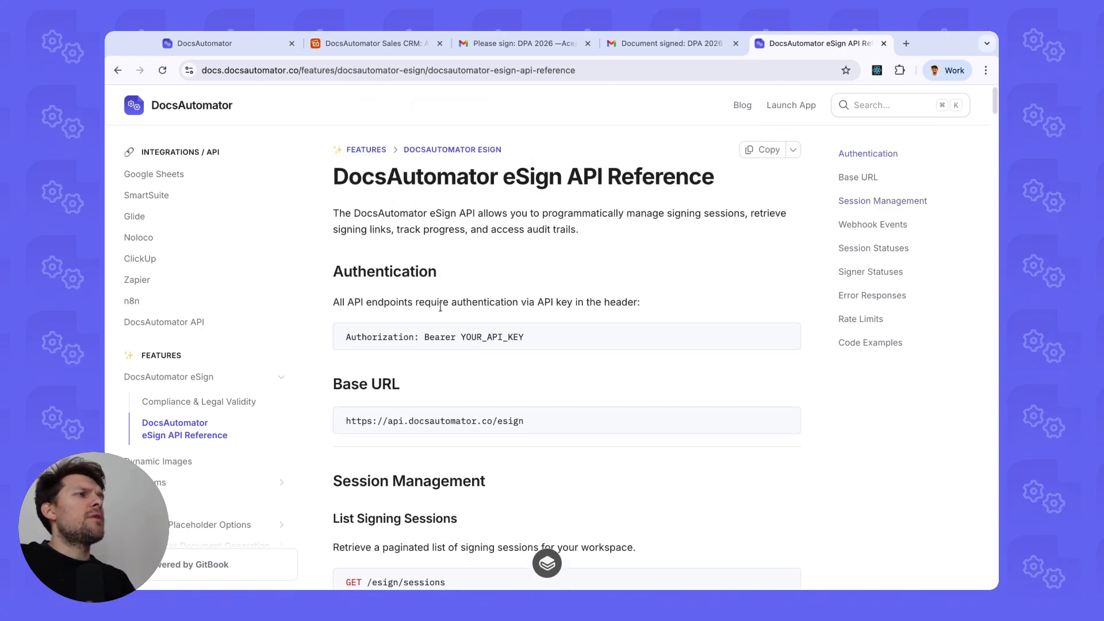
scroll(440, 307, down, 2)
scroll(440, 306, down, 20)
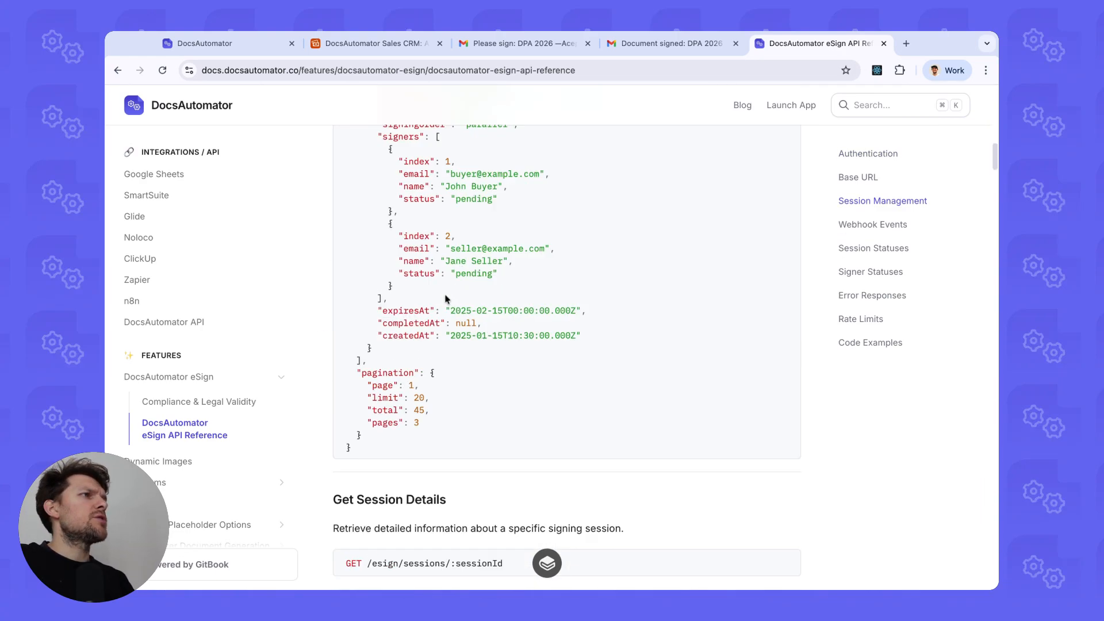
scroll(449, 317, down, 20)
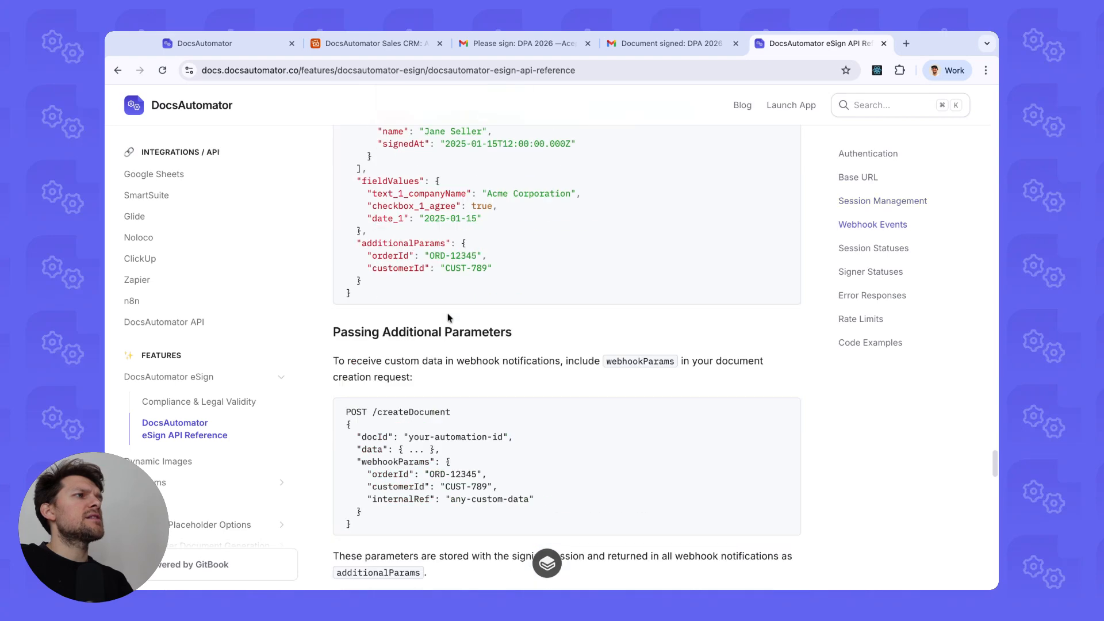
scroll(452, 313, up, 20)
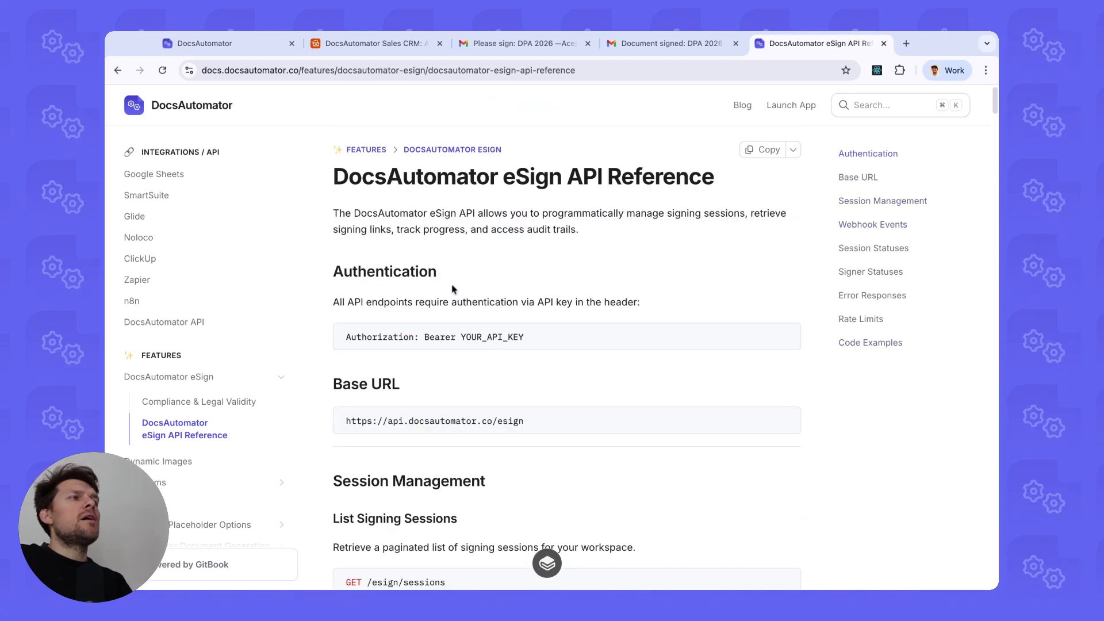